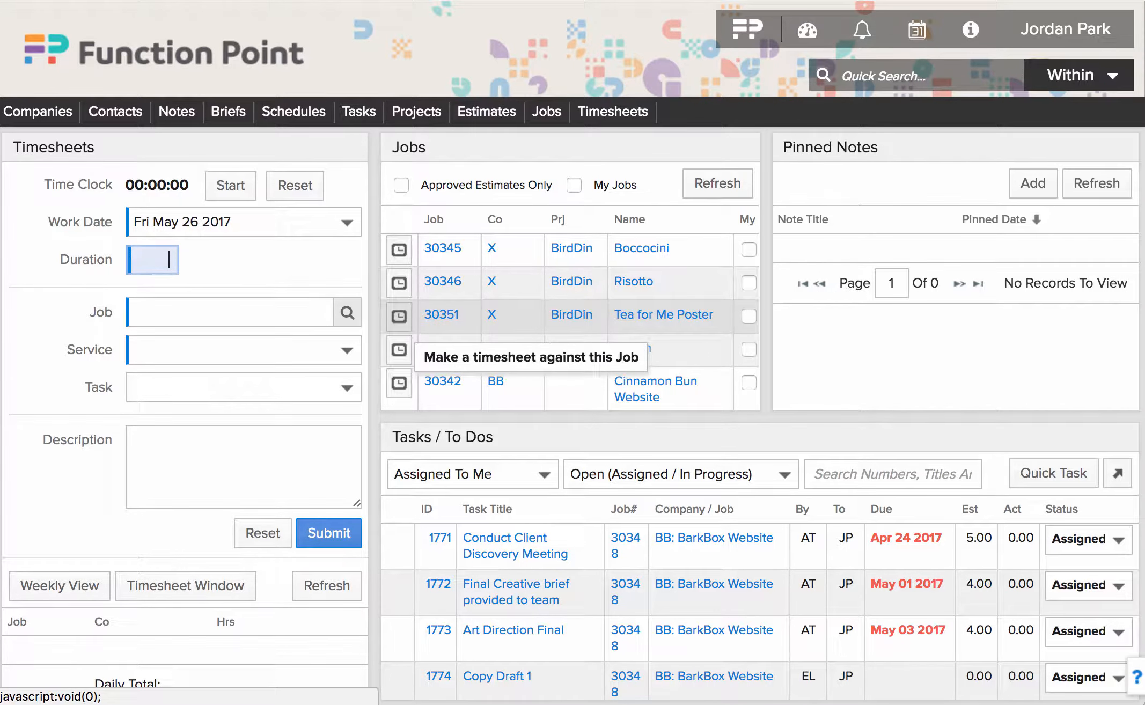
- Start a timesheet entry for job 30351 from its clock icon in the Jobs panel
{"action": "left_click", "coordinate": [399, 316]}
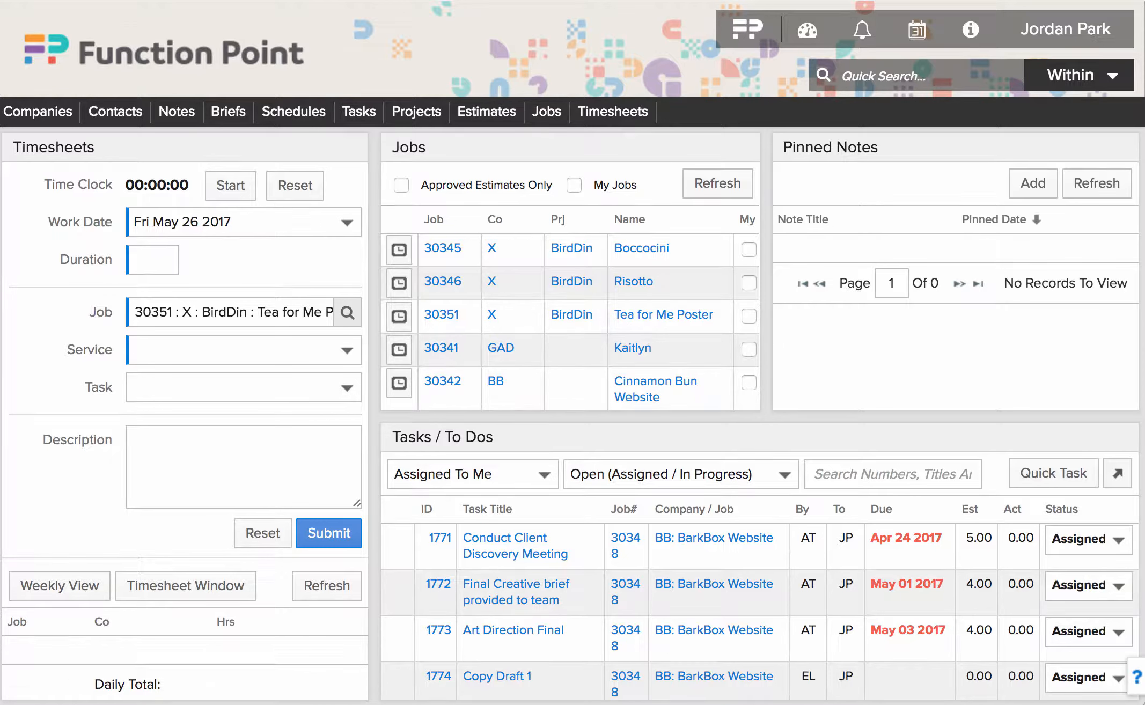
- Submit 3 hours of Copywriting on job 30351 noted 'Completed first draft.', then open the Timeclock window
{"action": "left_click", "coordinate": [243, 350]}
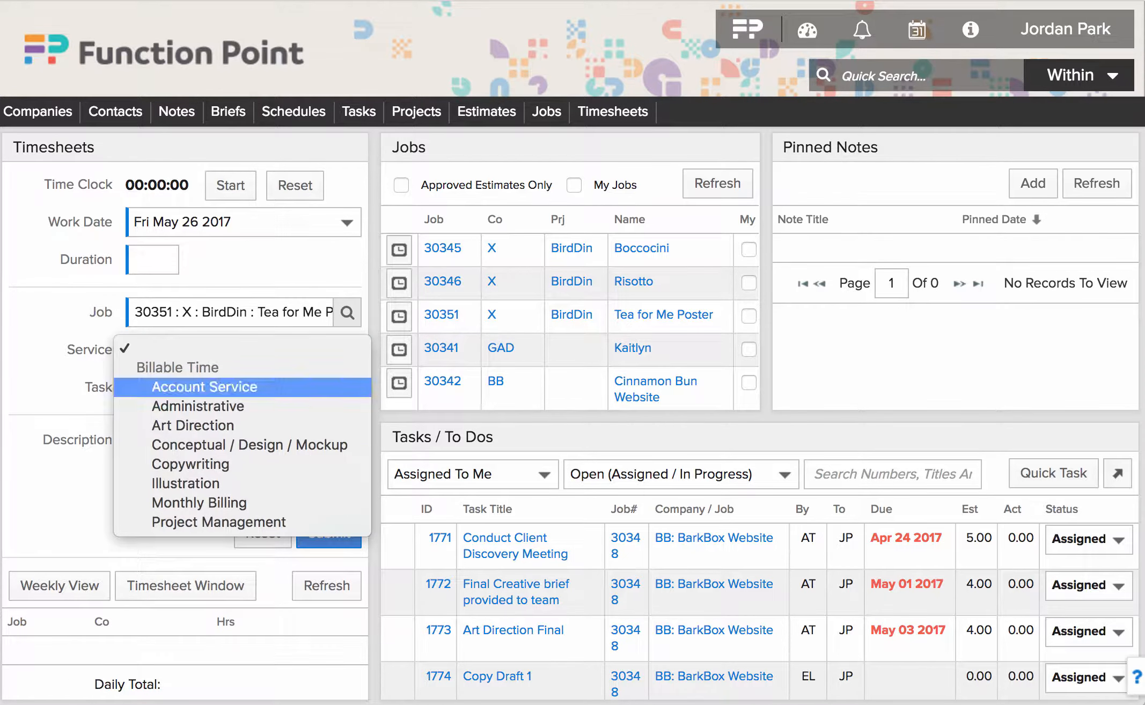
{"action": "left_click", "coordinate": [215, 464]}
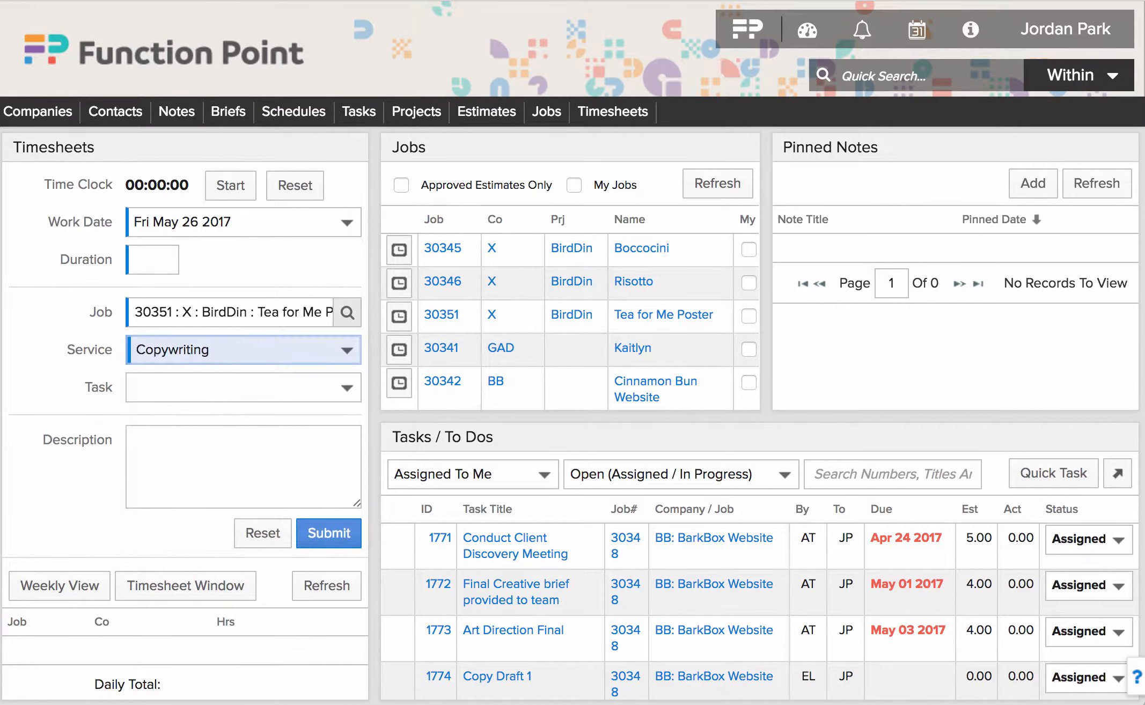
{"action": "left_click", "coordinate": [137, 259]}
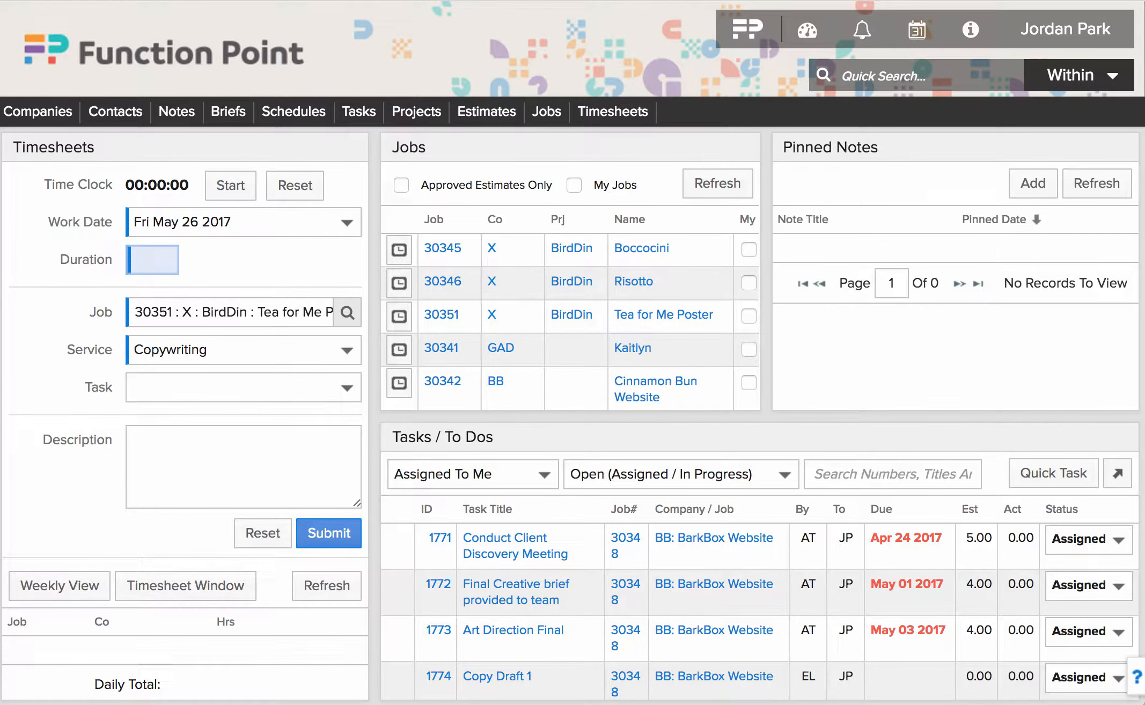
{"action": "type", "text": "3"}
{"action": "left_click", "coordinate": [182, 460]}
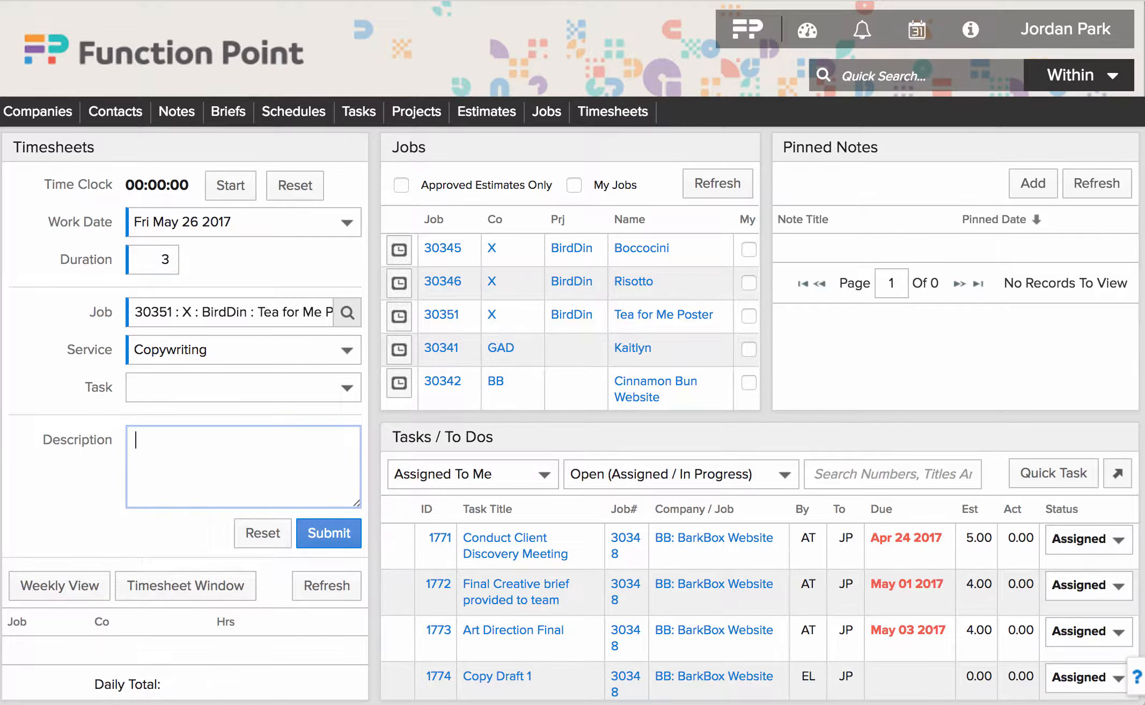
{"action": "type", "text": "Completed first draf"}
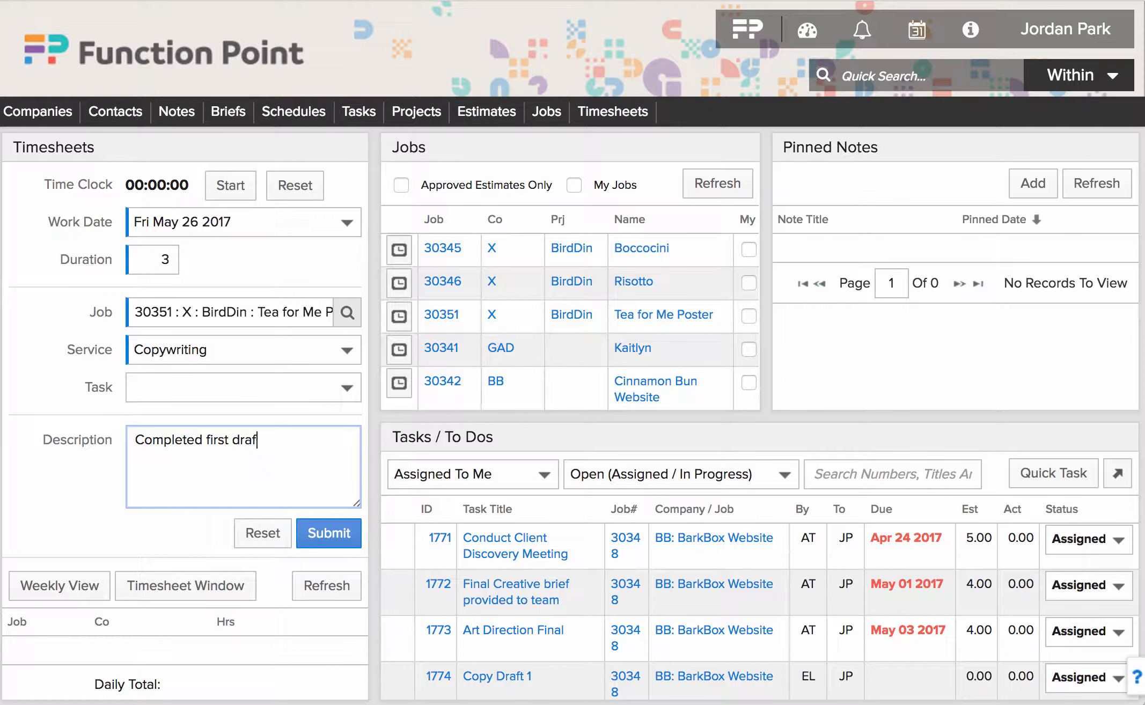
{"action": "type", "text": "t."}
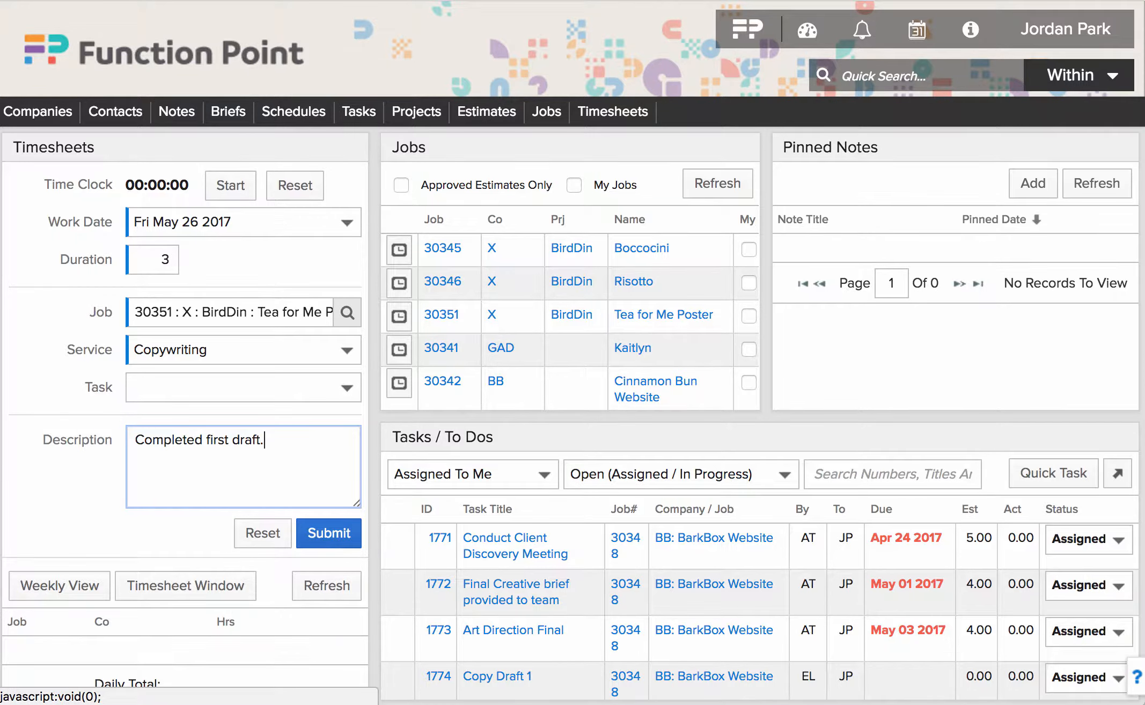
{"action": "left_click", "coordinate": [329, 533]}
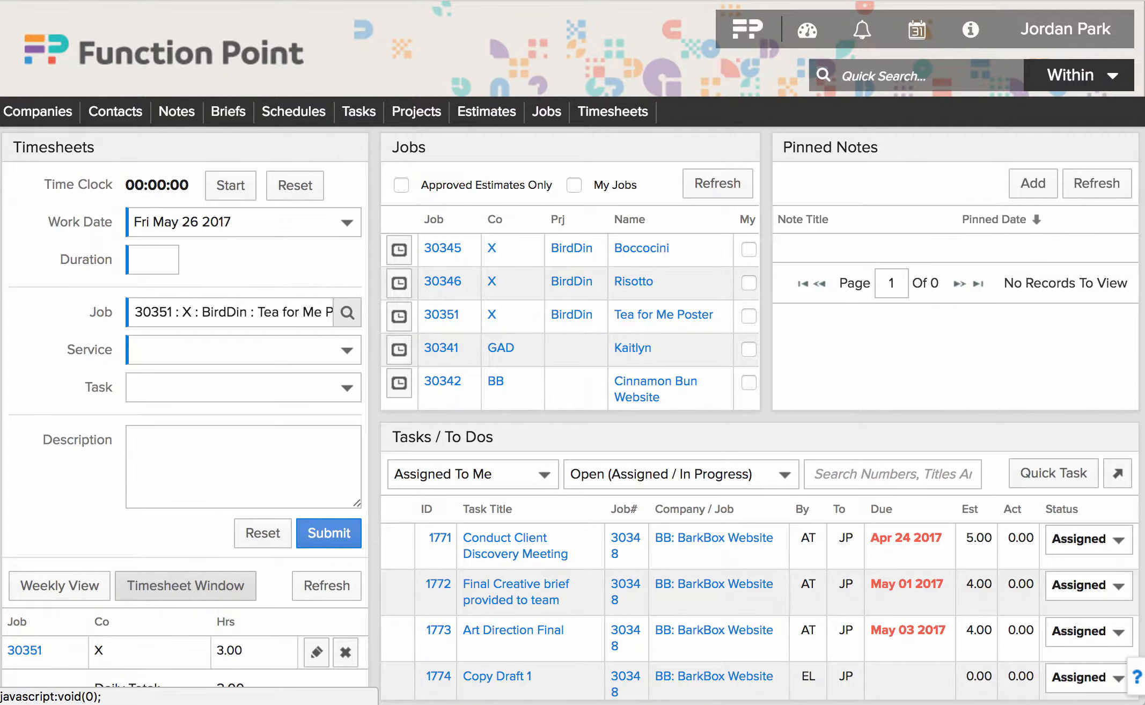
{"action": "left_click", "coordinate": [185, 585]}
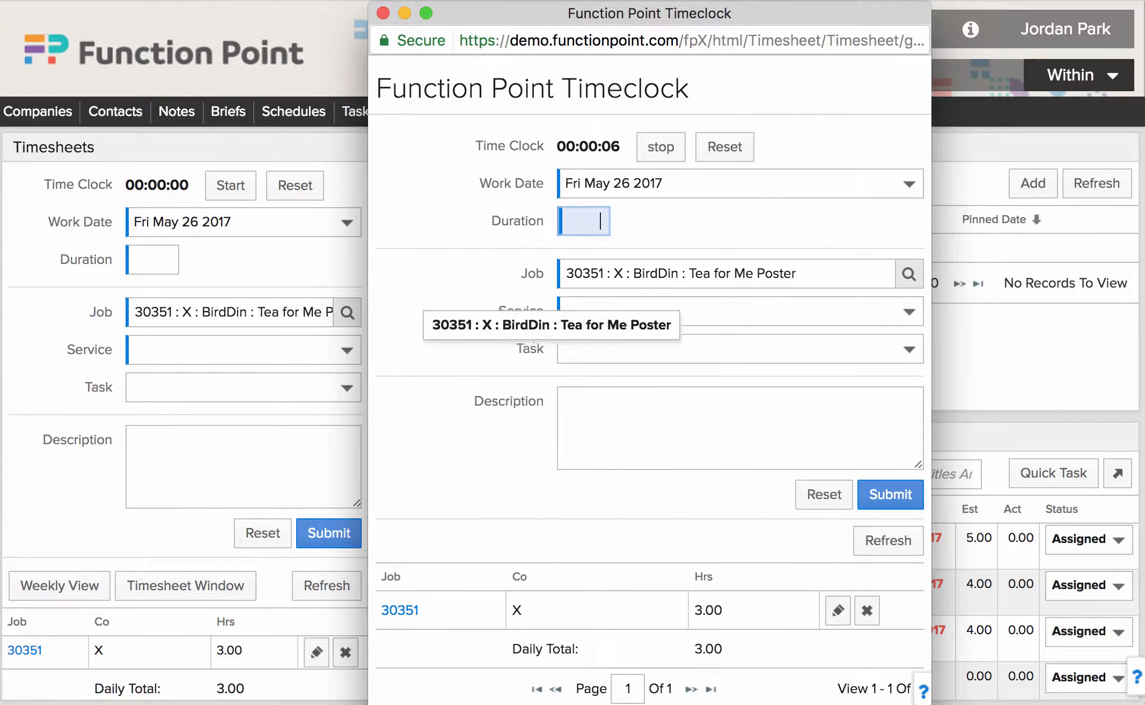
{"action": "left_click", "coordinate": [739, 311]}
{"action": "key", "text": "Return"}
{"action": "left_click", "coordinate": [739, 349]}
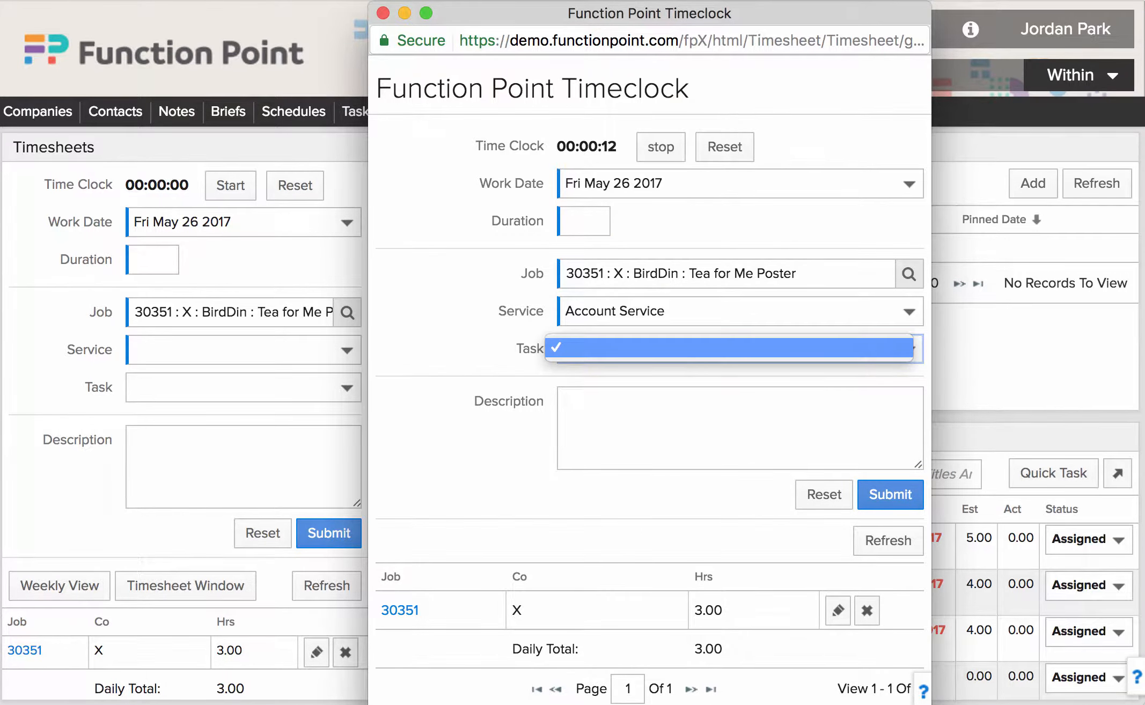
{"action": "key", "text": "Return"}
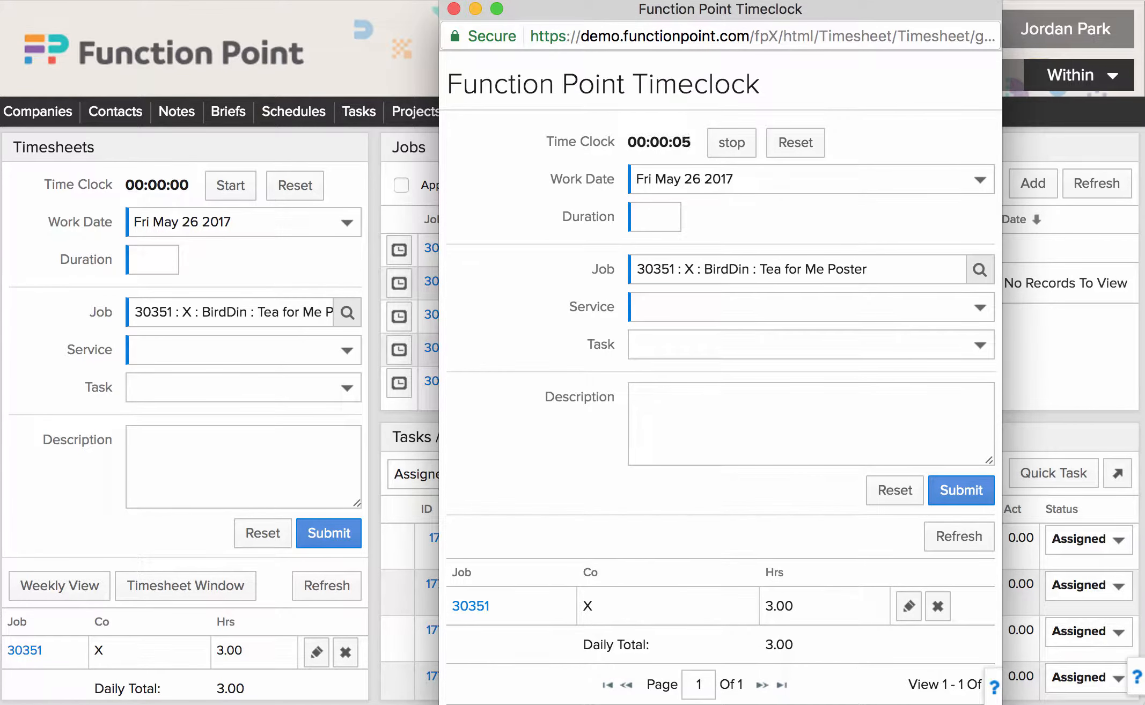
{"action": "left_click", "coordinate": [795, 142]}
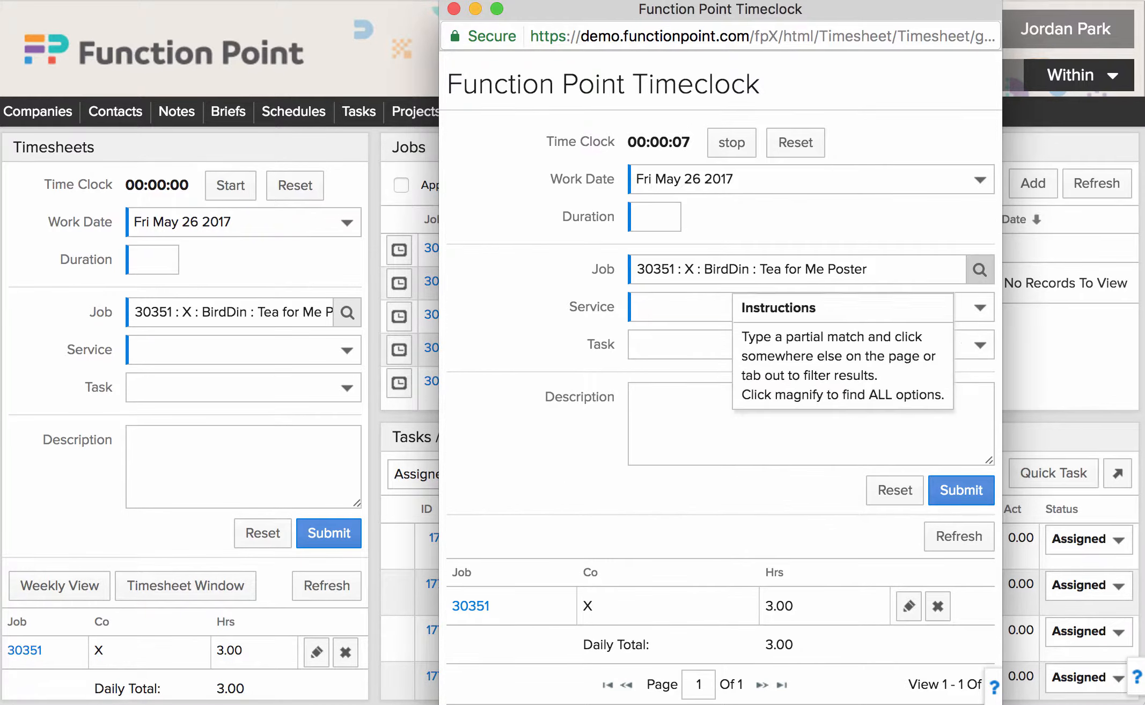
{"action": "left_click", "coordinate": [919, 272]}
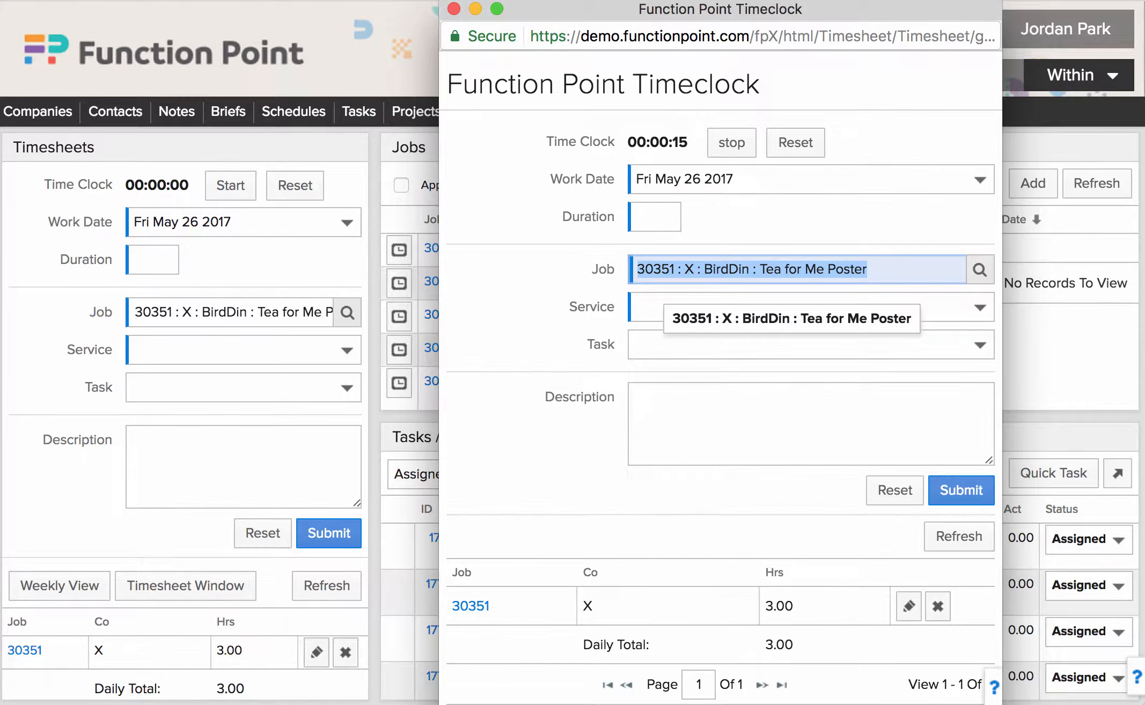
{"action": "key", "text": "BackSpace"}
{"action": "type", "text": "websit"}
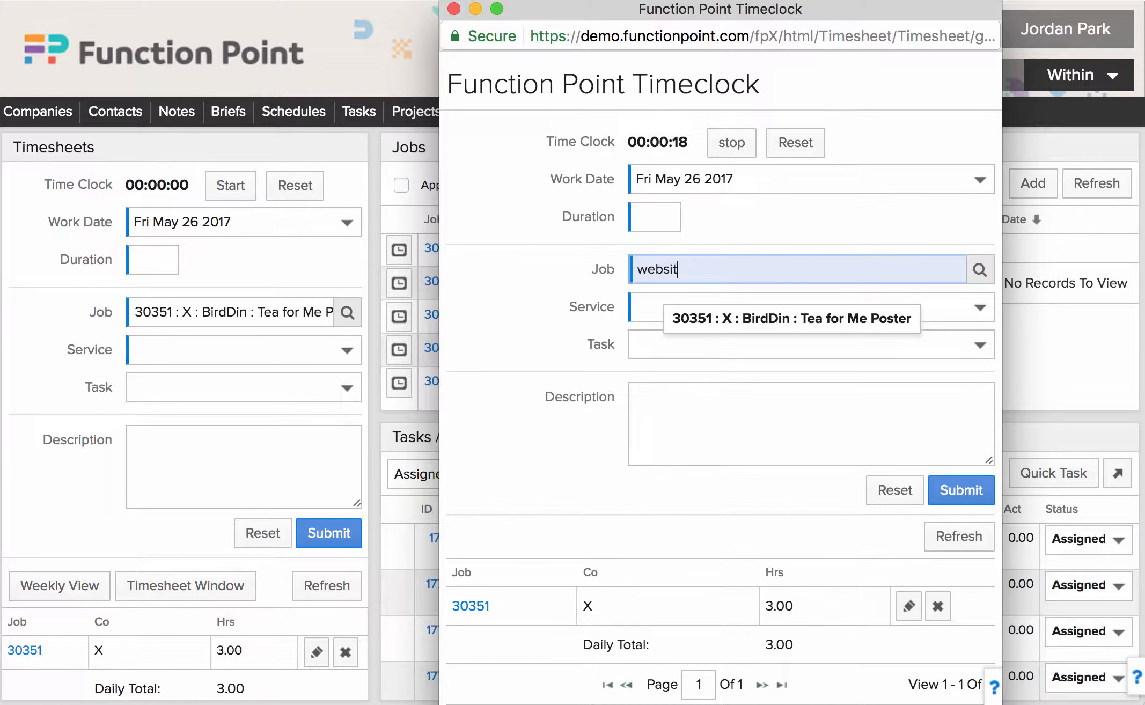
{"action": "key", "text": "Tab"}
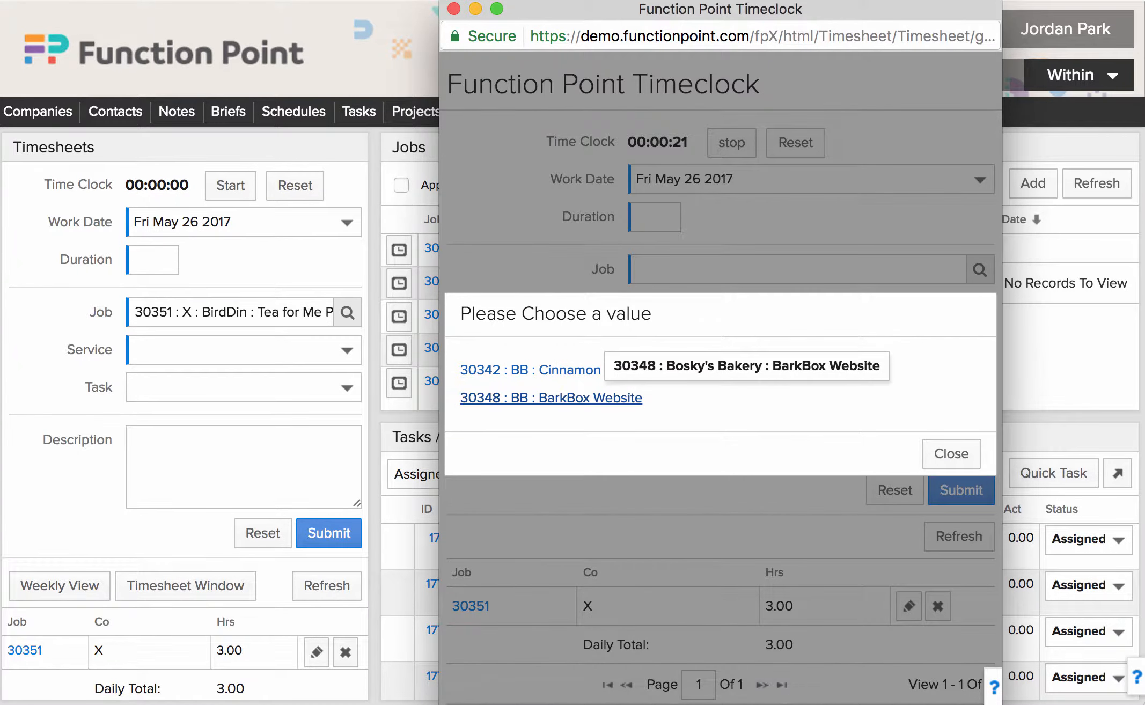
{"action": "left_click", "coordinate": [600, 398]}
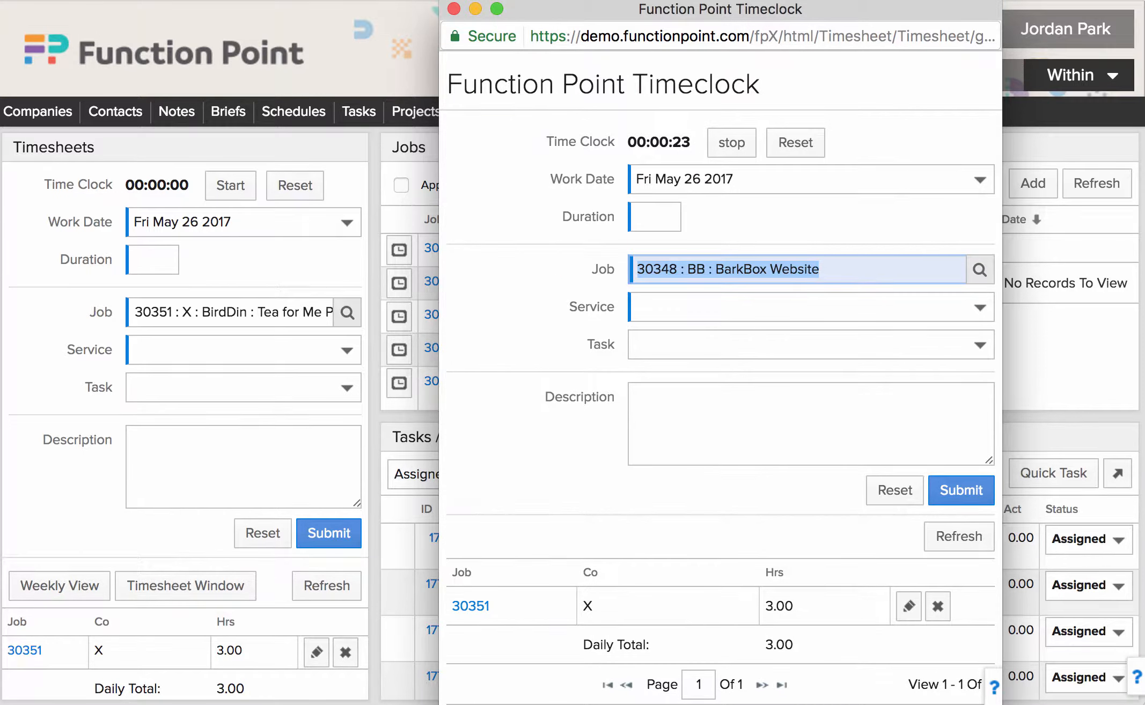
{"action": "left_click", "coordinate": [805, 307]}
{"action": "key", "text": "Return"}
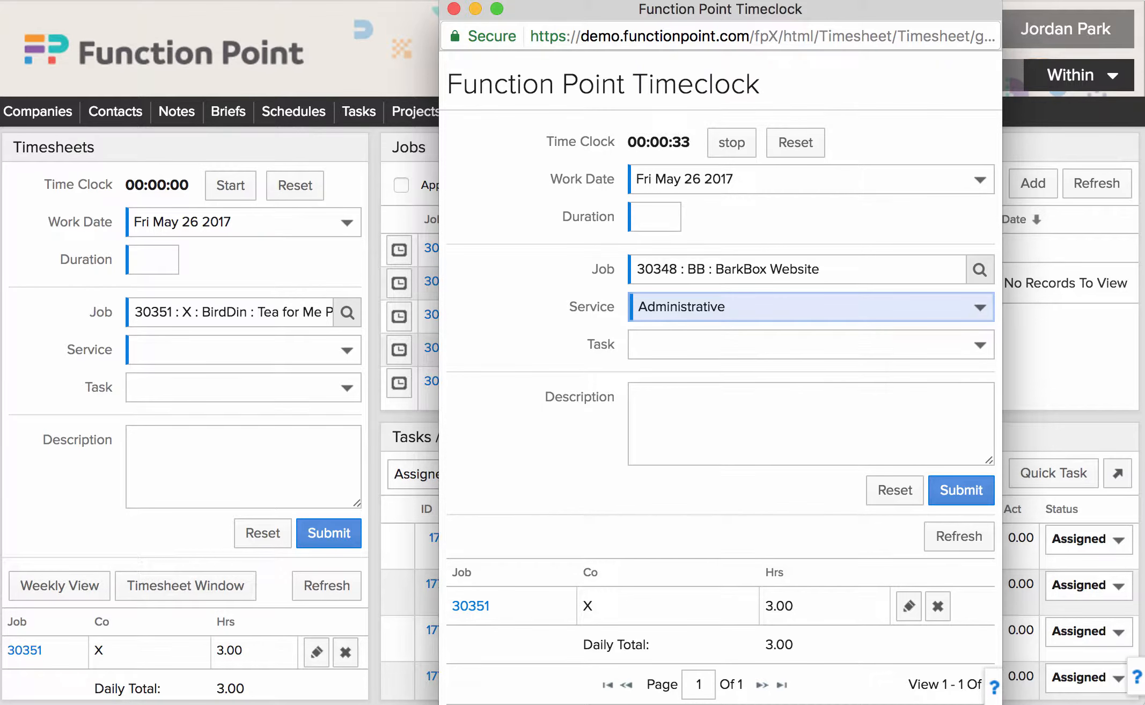
{"action": "key", "text": "super+w"}
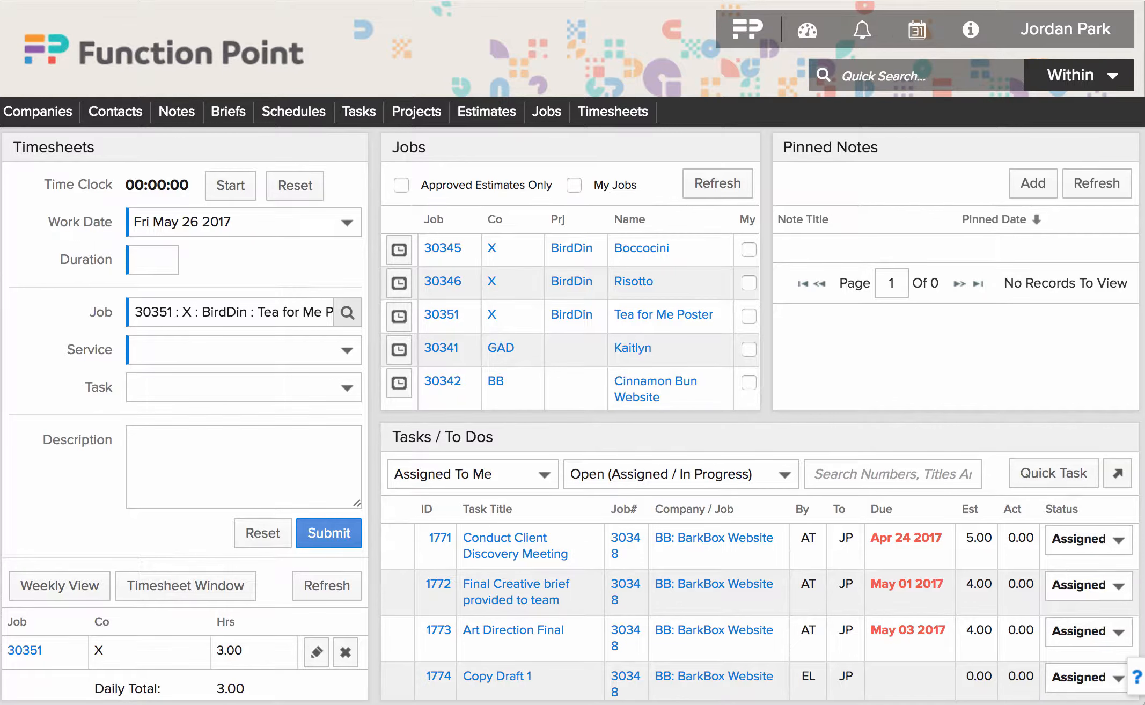
{"action": "mouse_move", "coordinate": [228, 112]}
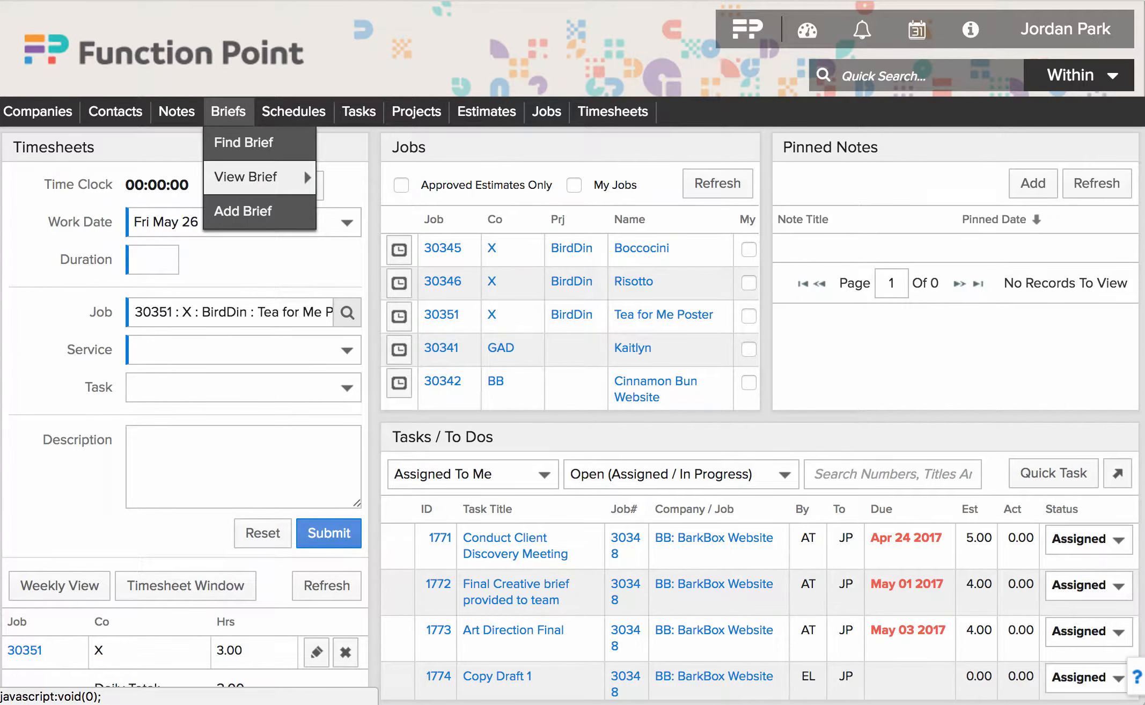
{"action": "mouse_move", "coordinate": [486, 112]}
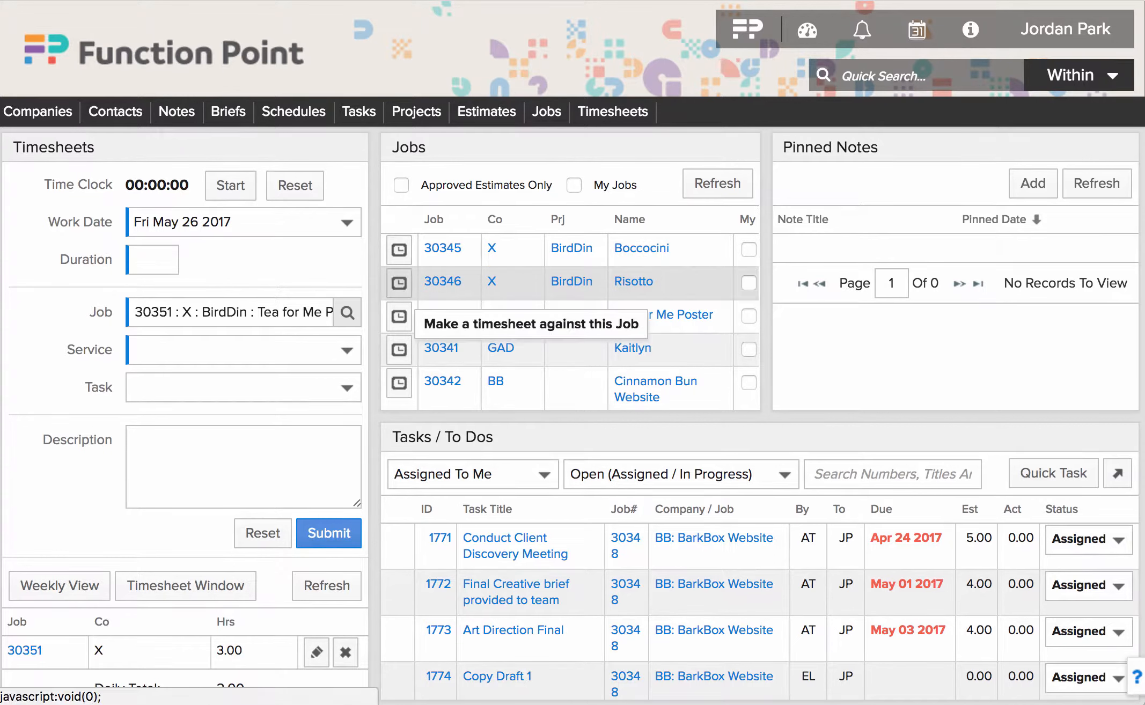
{"action": "left_click", "coordinate": [401, 321]}
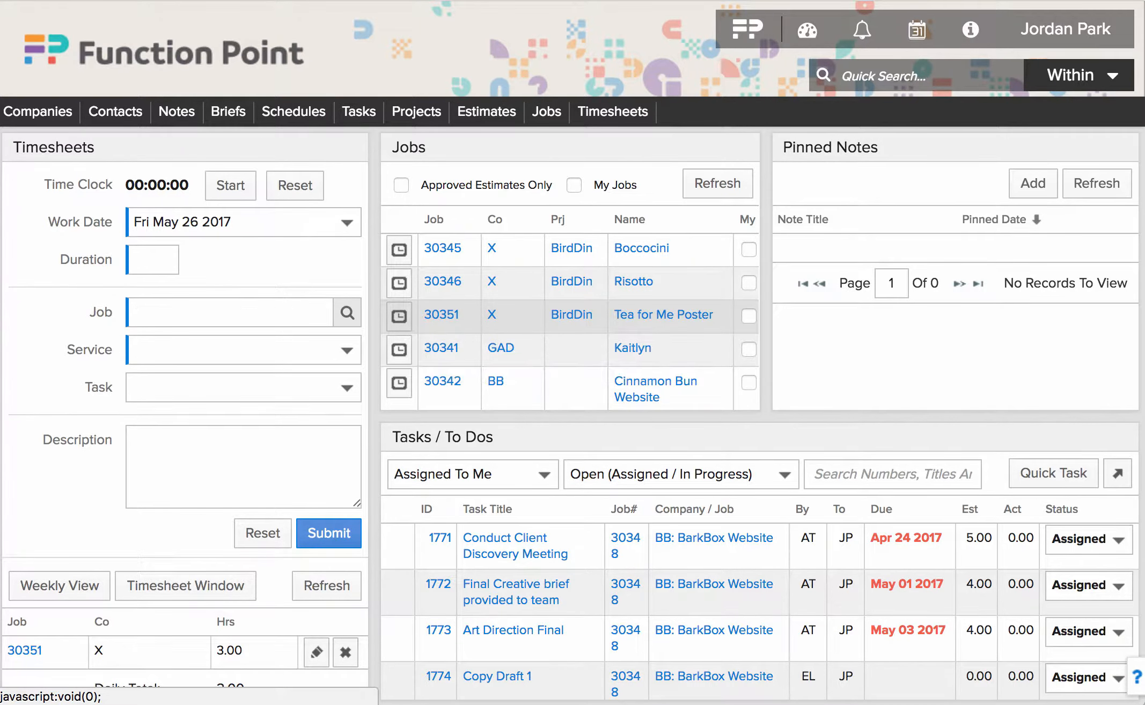
{"action": "left_click", "coordinate": [243, 350]}
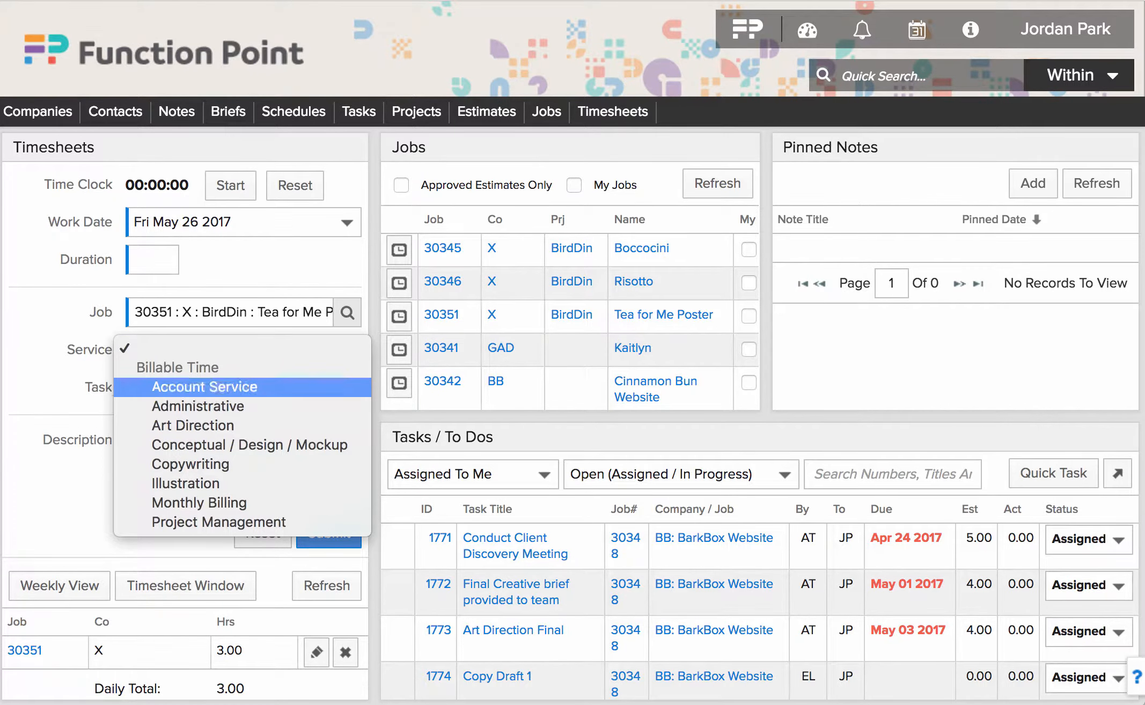
{"action": "key", "text": "Escape"}
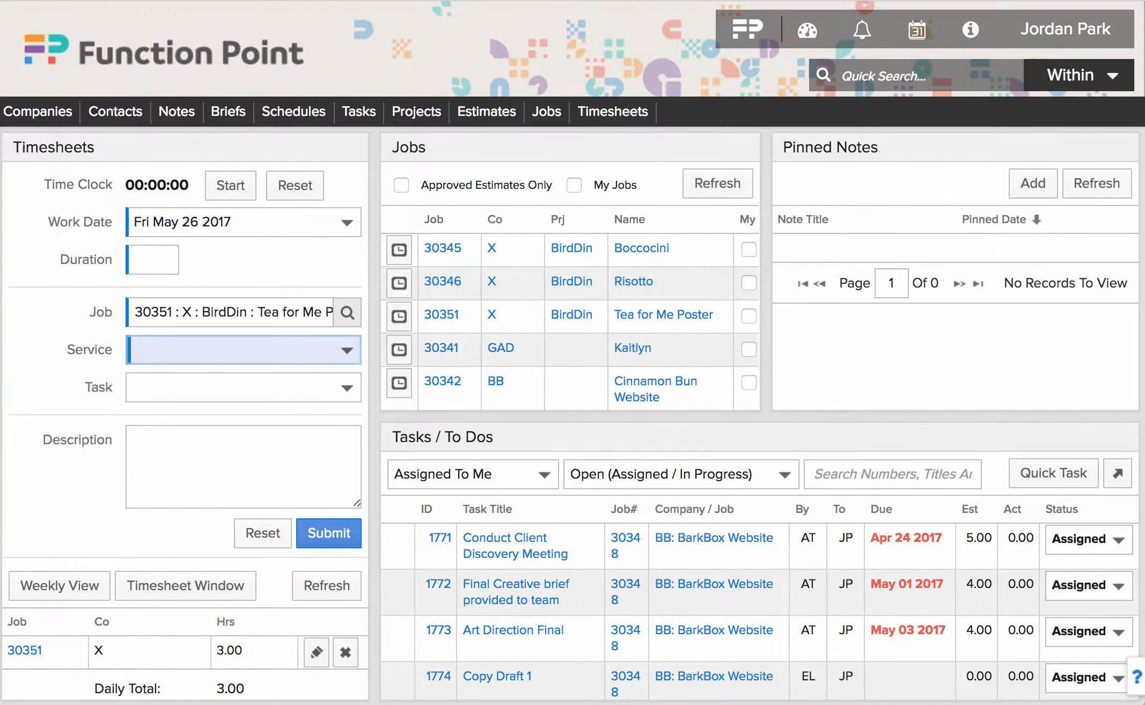
{"action": "left_click", "coordinate": [473, 474]}
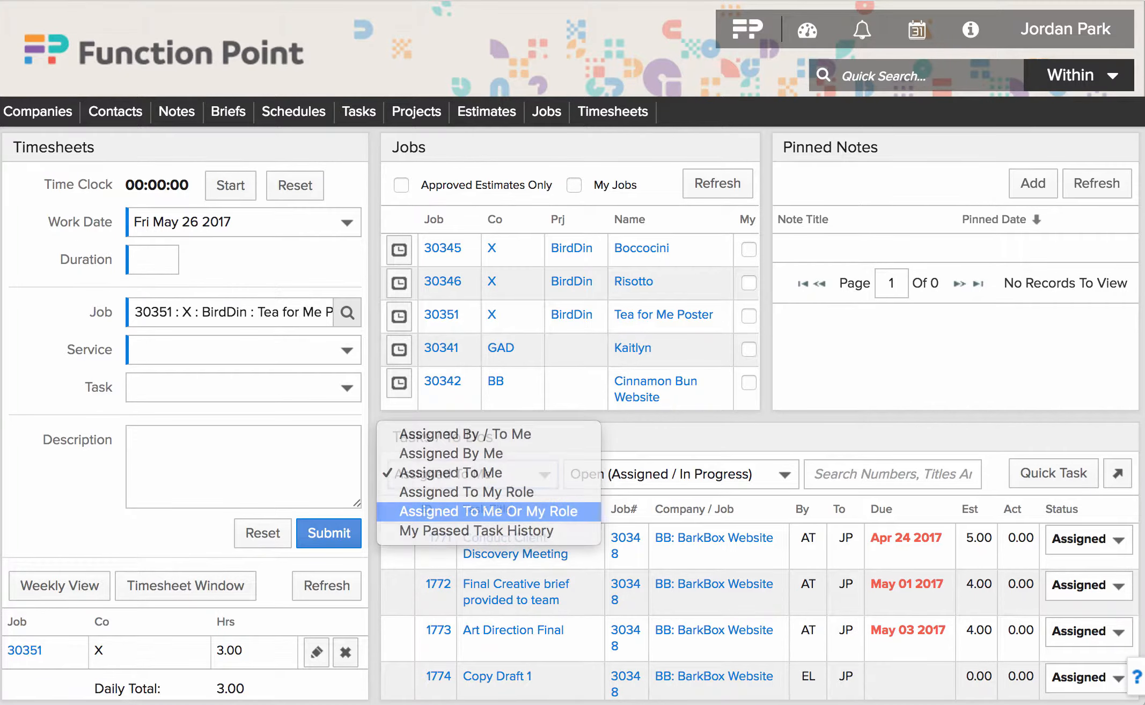
- Show my tasks, set task 1771 to In Progress, and start a timesheet for it
{"action": "left_click", "coordinate": [488, 511]}
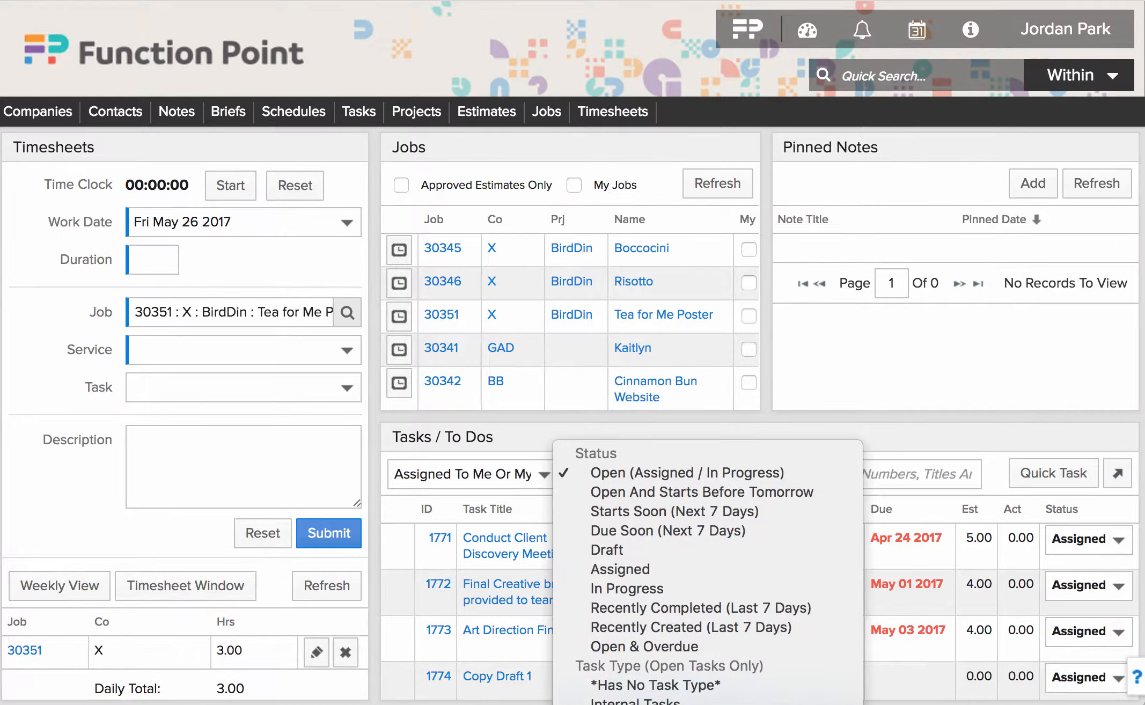
{"action": "key", "text": "Escape"}
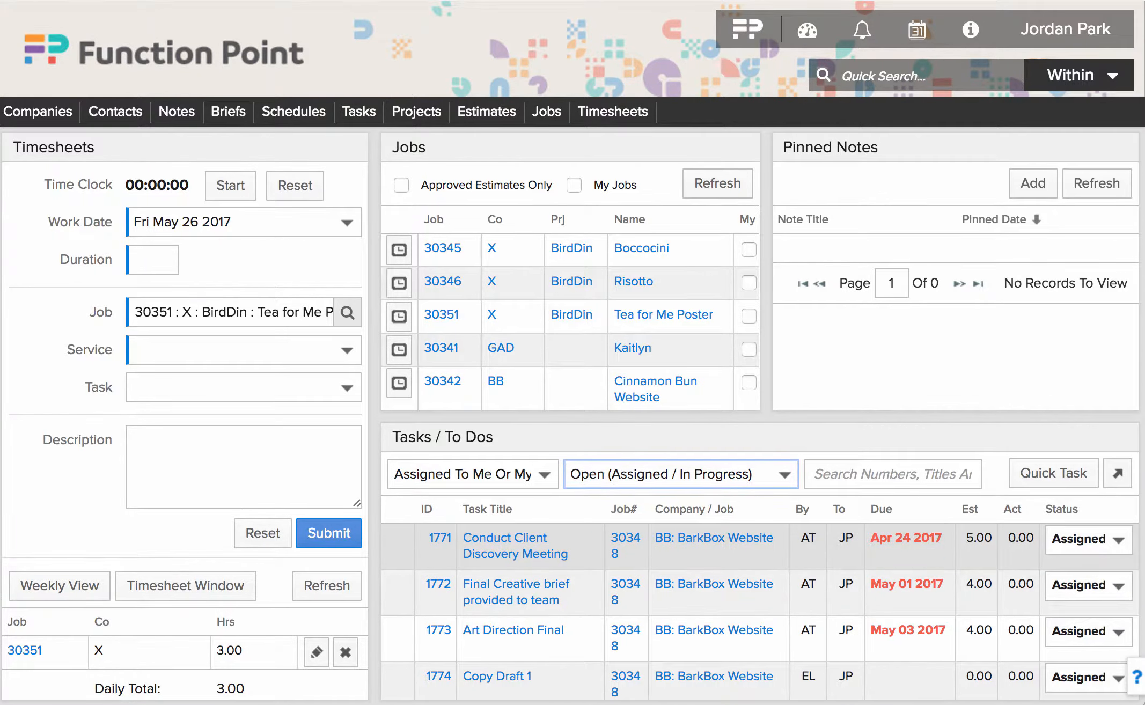
{"action": "left_click", "coordinate": [1089, 540]}
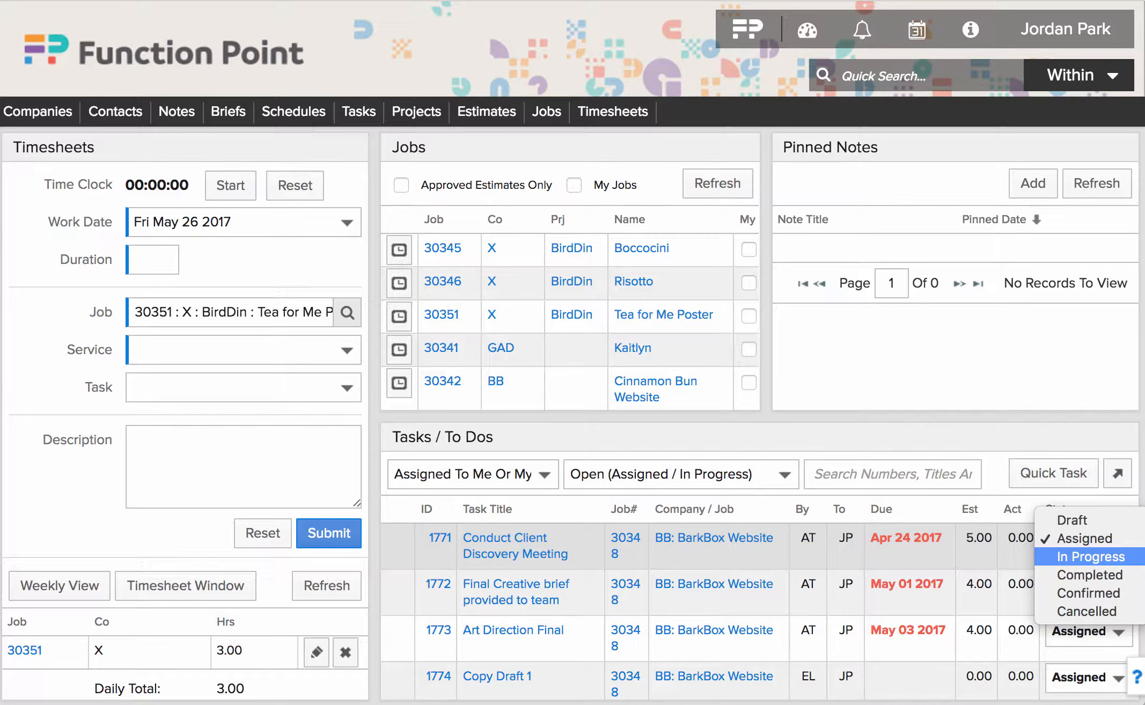
{"action": "left_click", "coordinate": [1090, 557]}
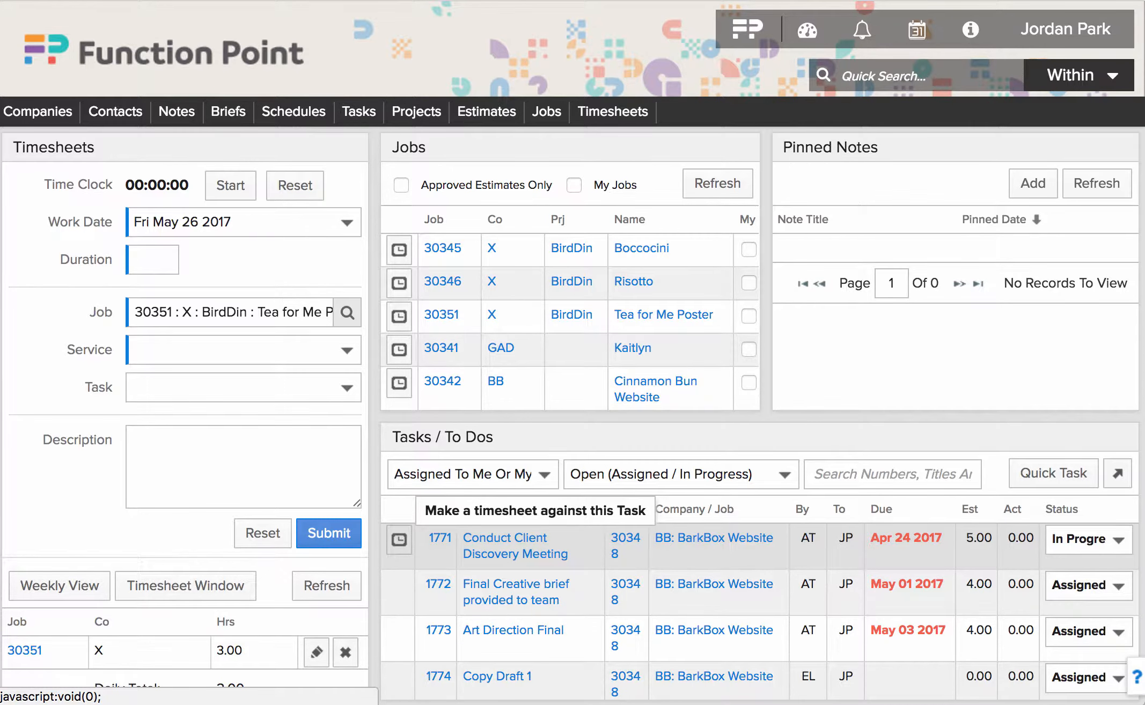
{"action": "left_click", "coordinate": [398, 539]}
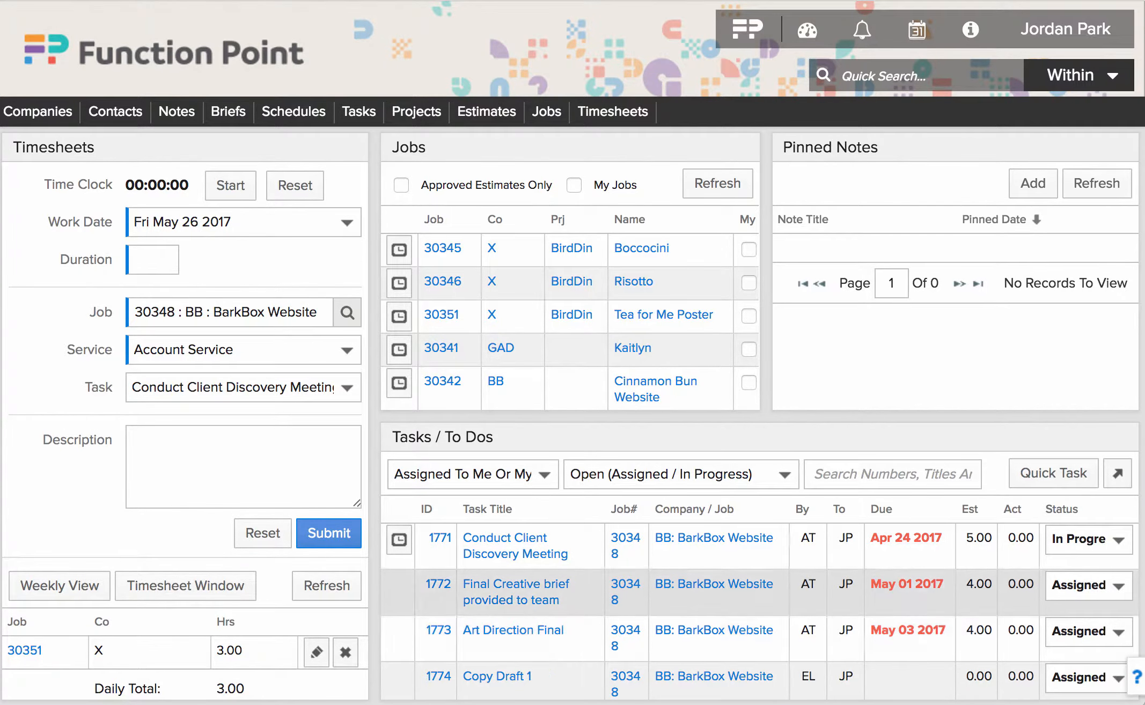
- Try sorting the task list by Company / Job, then sort it by due date instead
{"action": "mouse_move", "coordinate": [916, 535]}
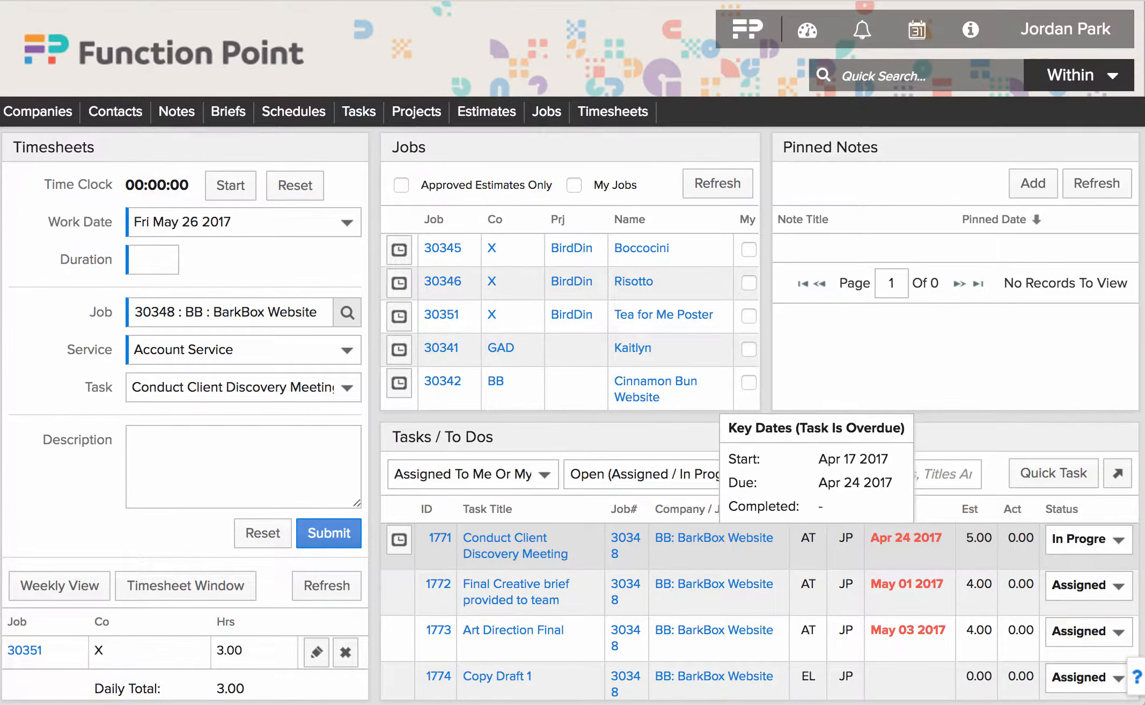
{"action": "scroll", "coordinate": [912, 537], "scroll_direction": "down", "scroll_amount": 3}
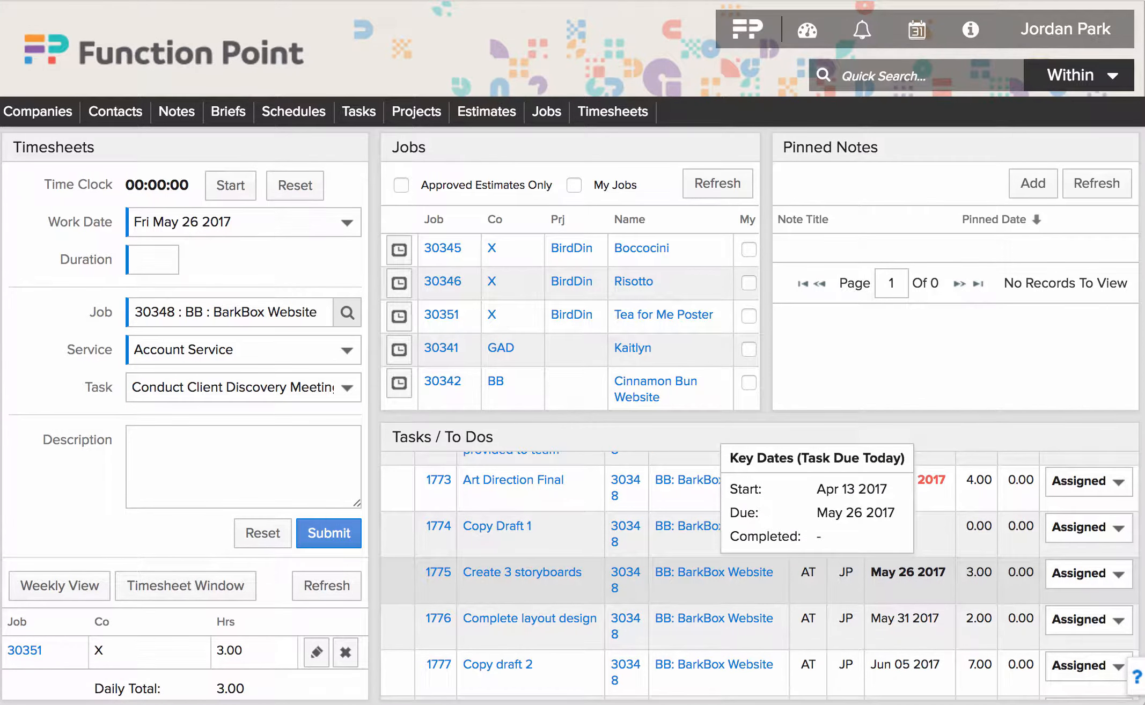
{"action": "scroll", "coordinate": [859, 537], "scroll_direction": "down", "scroll_amount": 4}
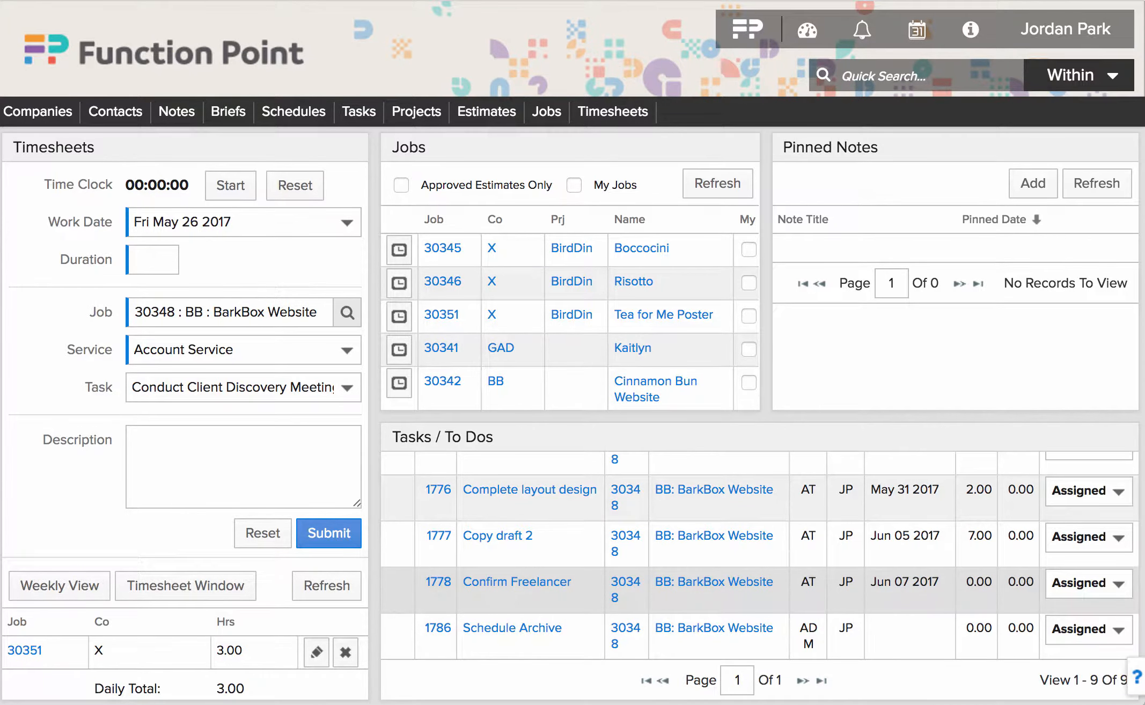
{"action": "scroll", "coordinate": [751, 591], "scroll_direction": "up", "scroll_amount": 7}
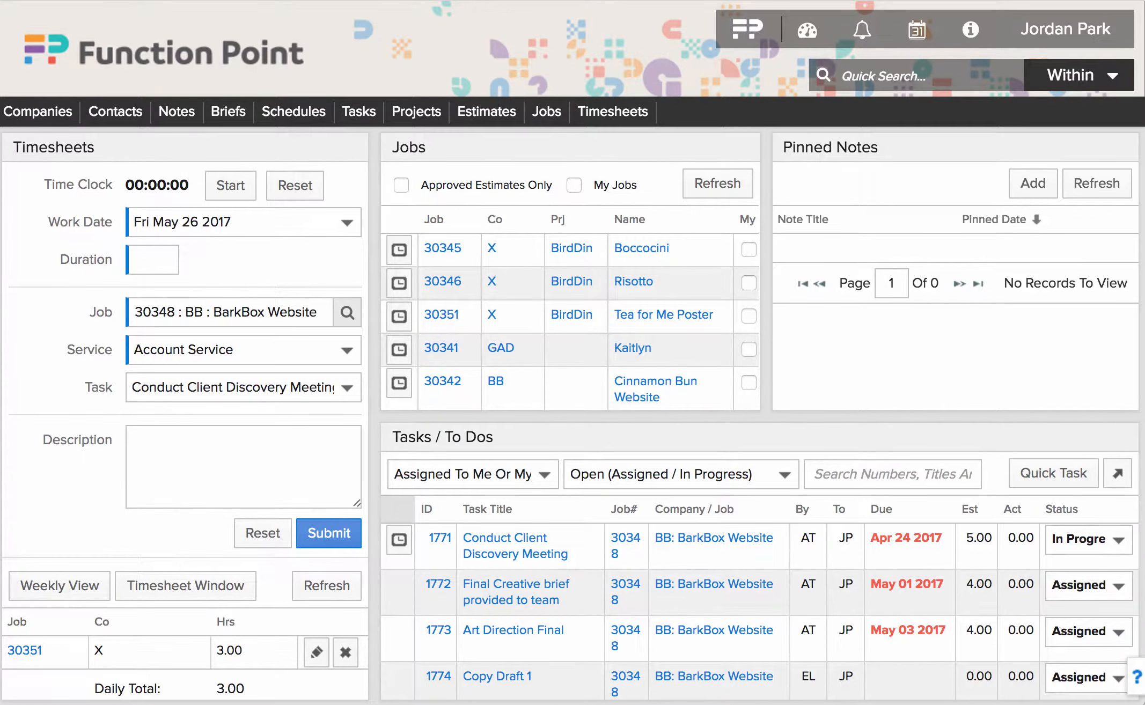
{"action": "left_click", "coordinate": [692, 509]}
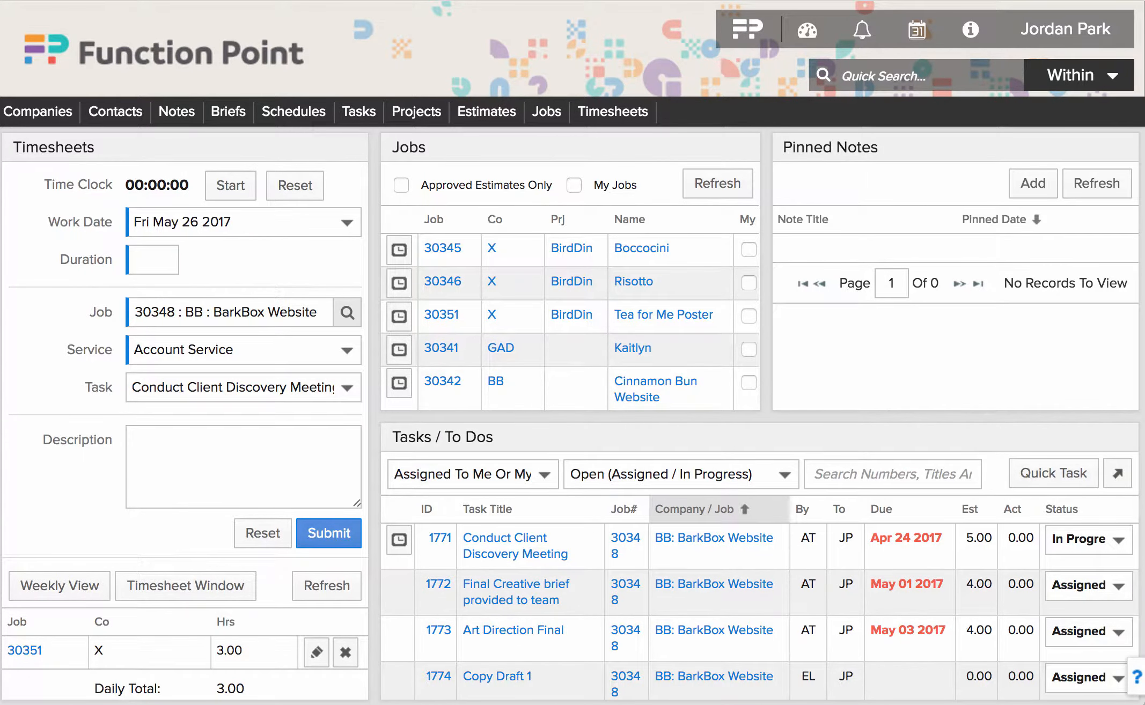
{"action": "left_click", "coordinate": [693, 509]}
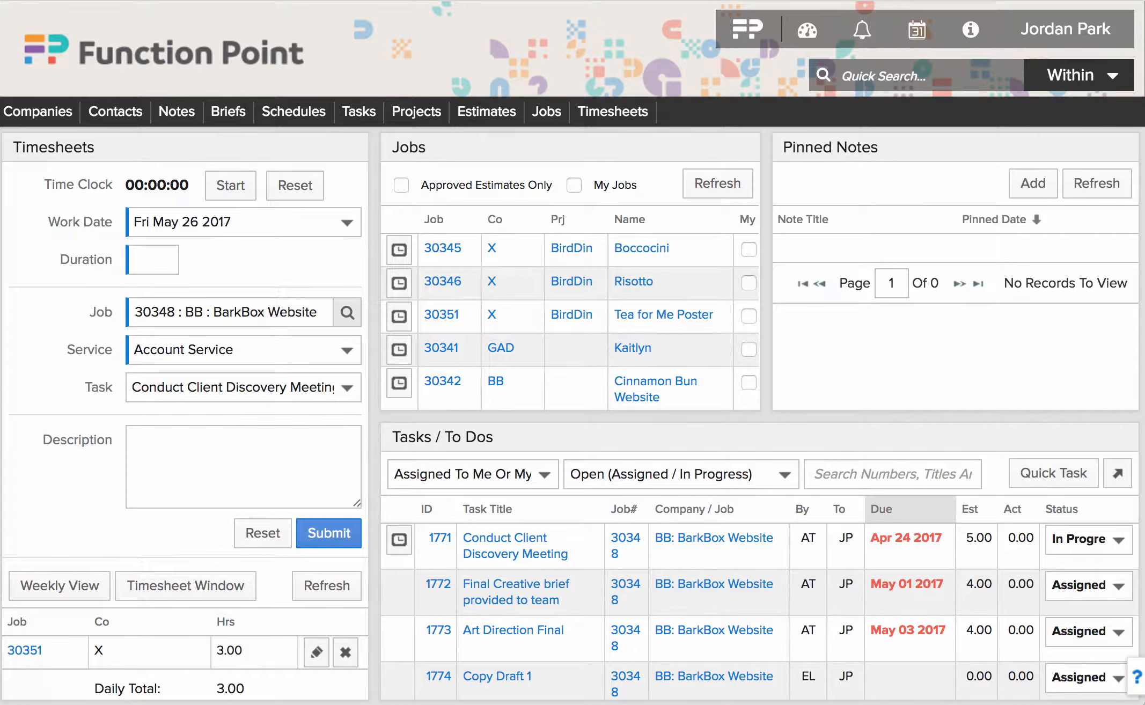
{"action": "left_click", "coordinate": [890, 509]}
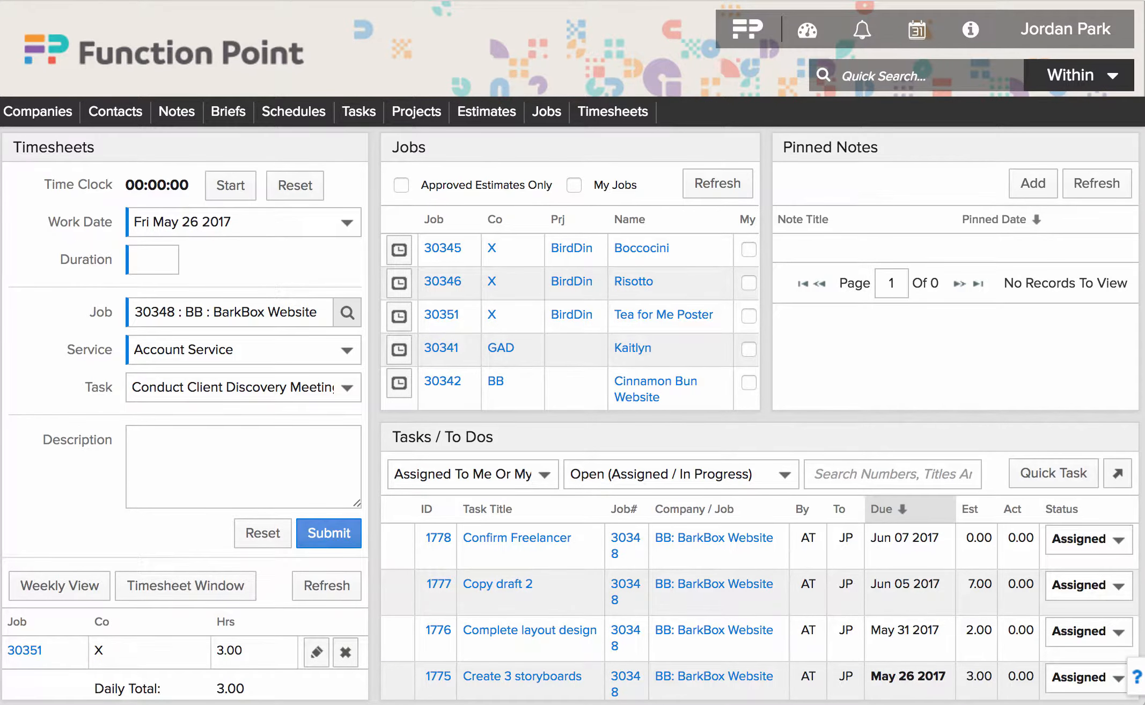
- Submit a 1-hour timesheet for job 30348 and re-sort tasks by due date ascending
{"action": "left_click", "coordinate": [153, 260]}
{"action": "type", "text": "1"}
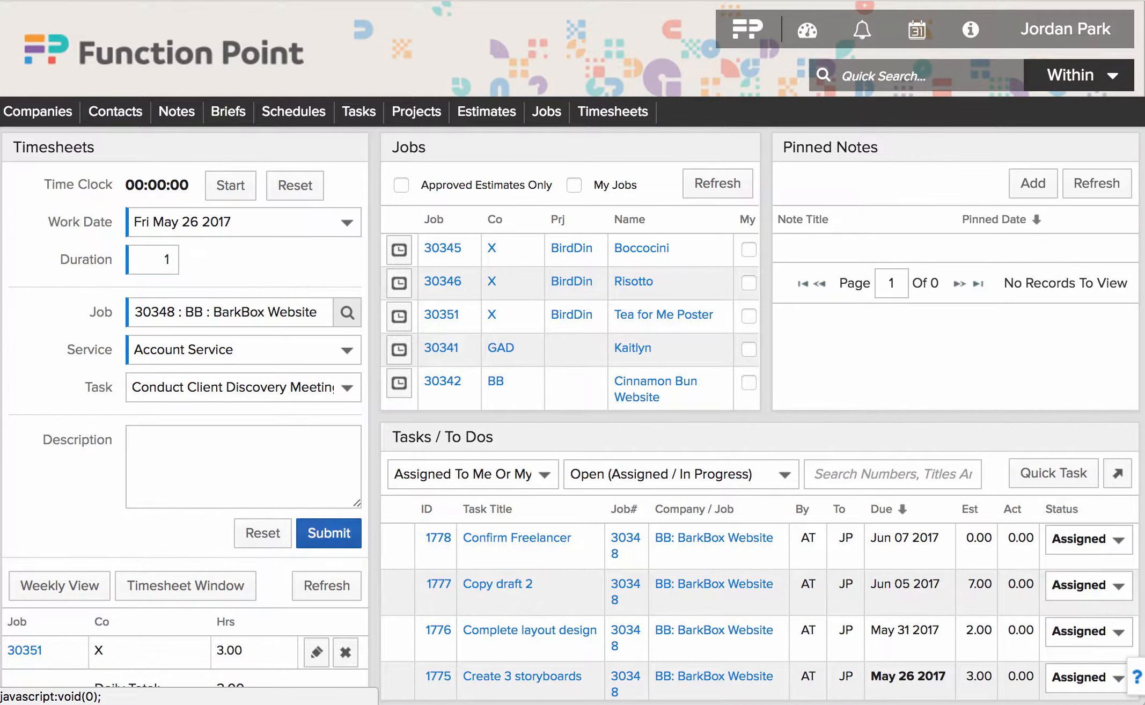
{"action": "left_click", "coordinate": [328, 533]}
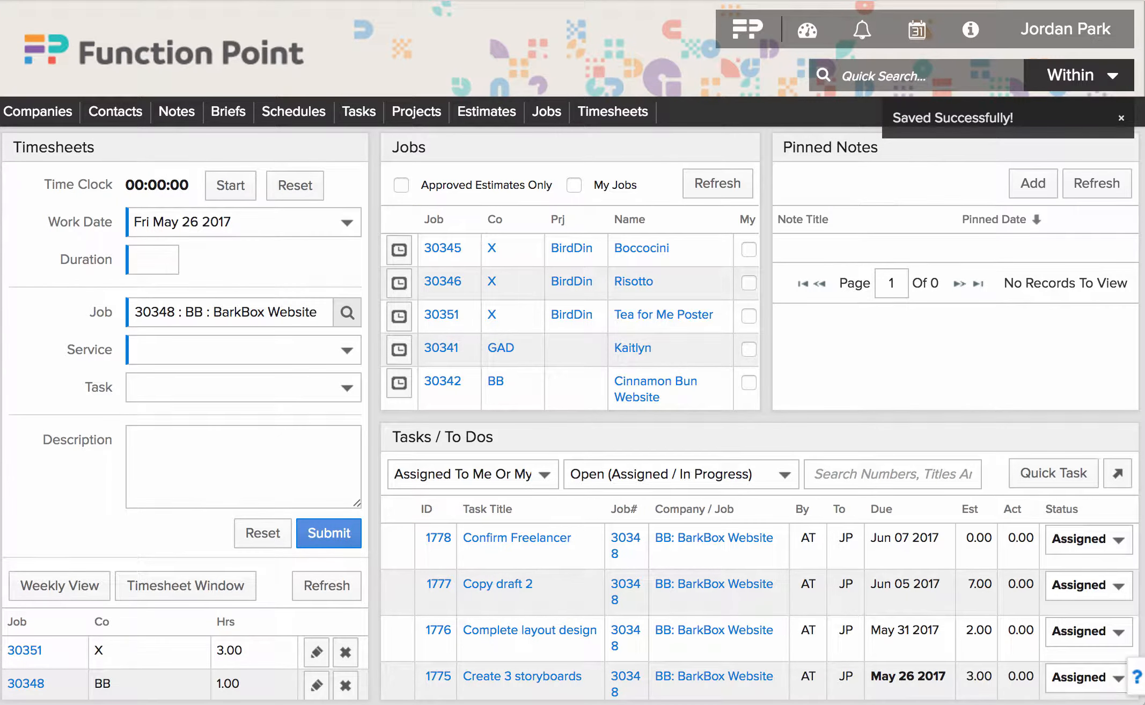
{"action": "left_click", "coordinate": [883, 509]}
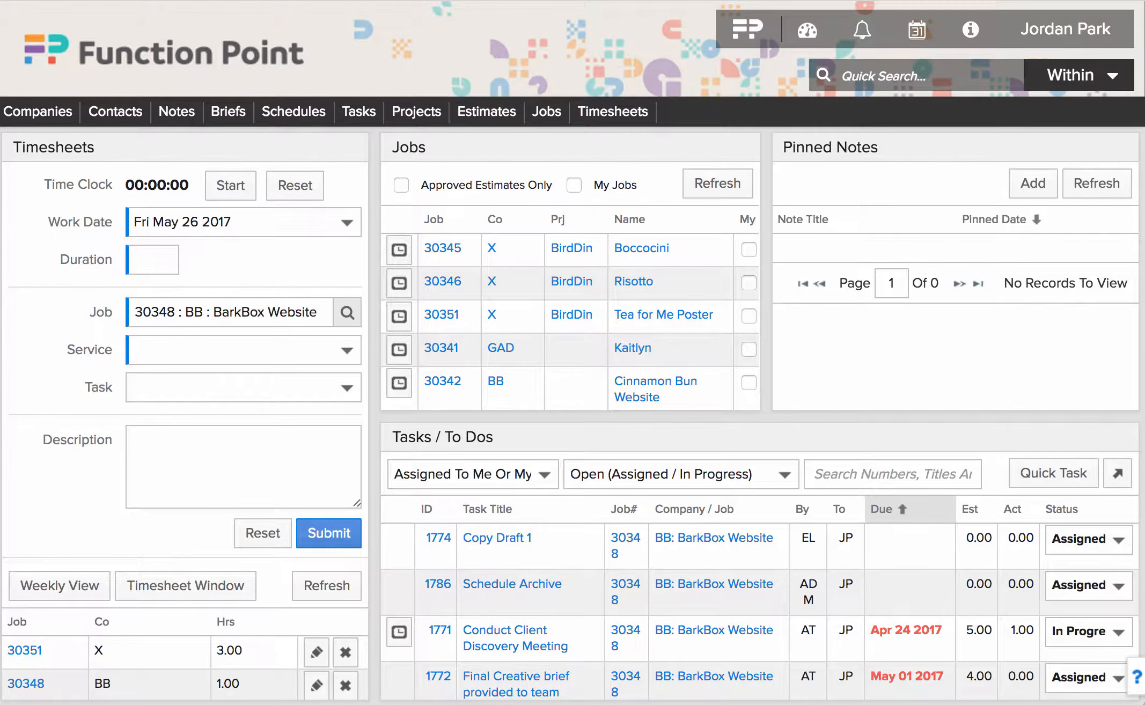
{"action": "mouse_move", "coordinate": [1019, 632]}
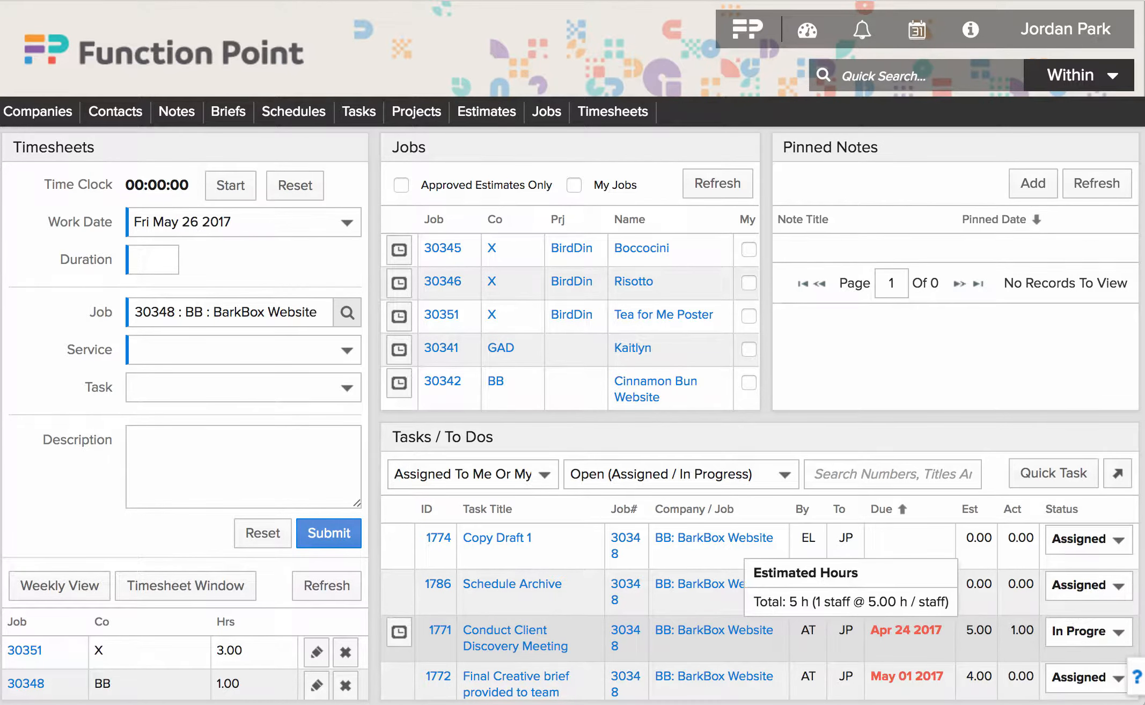
{"action": "mouse_move", "coordinate": [979, 631]}
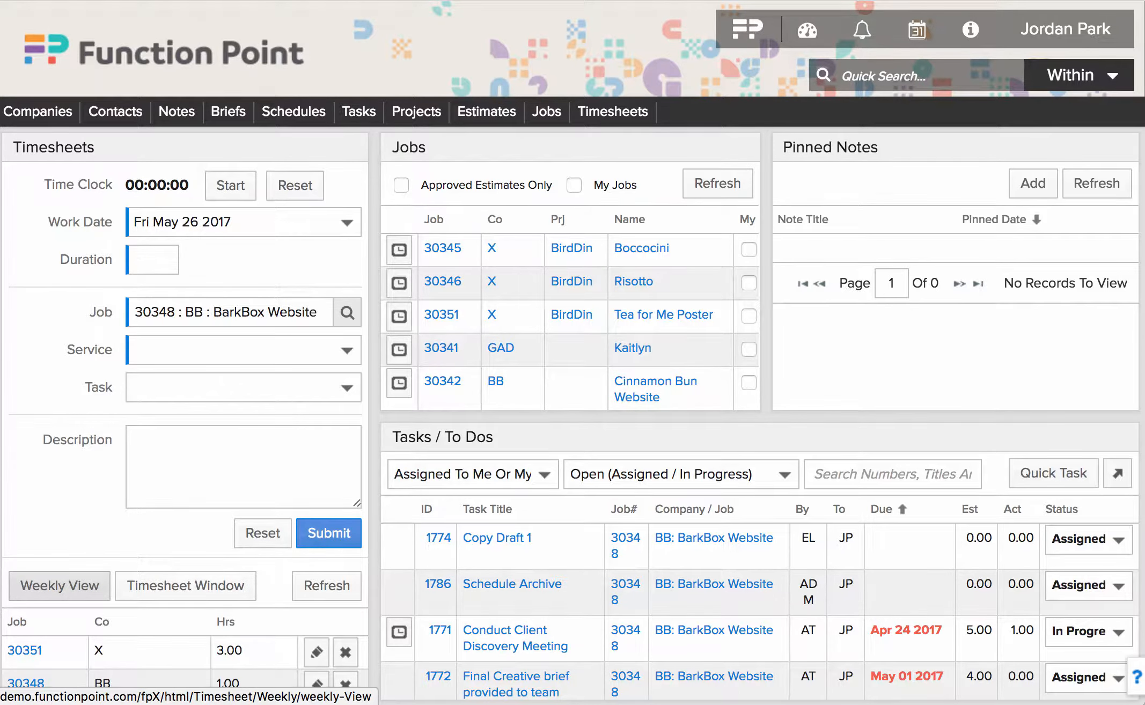
- In the weekly timesheet, add a row for job 30342 Cinnamon Bun Website with Conceptual / Design / Mockup service
{"action": "left_click", "coordinate": [59, 585]}
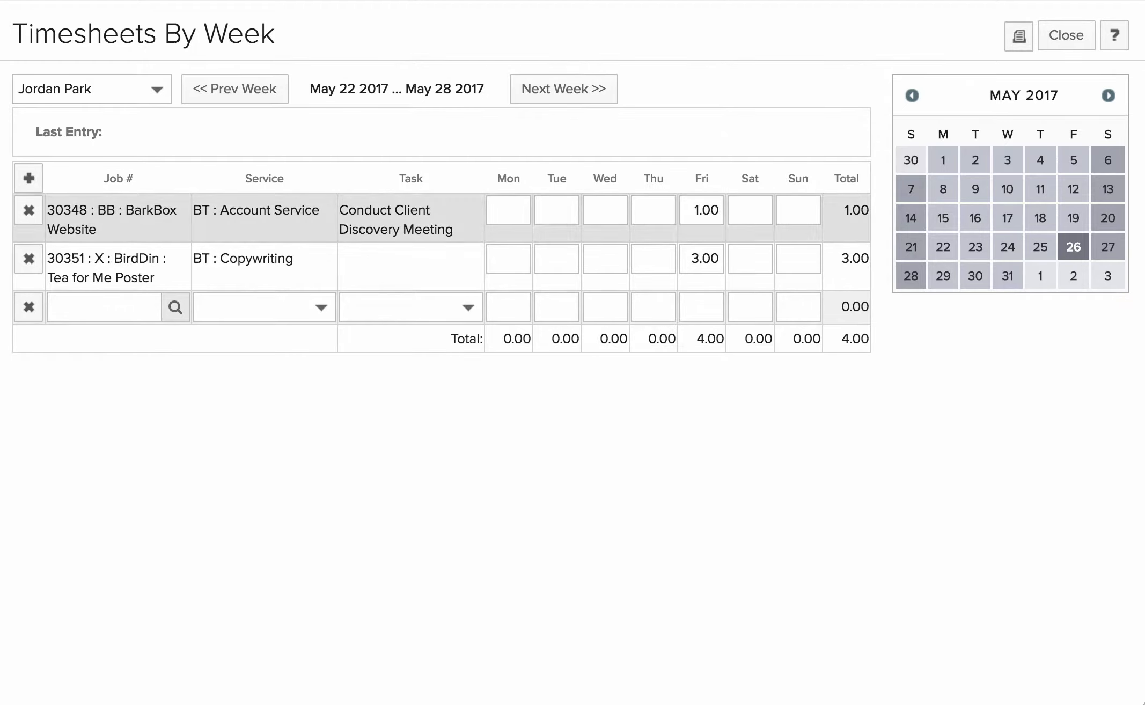
{"action": "left_click", "coordinate": [104, 307]}
{"action": "type", "text": "we"}
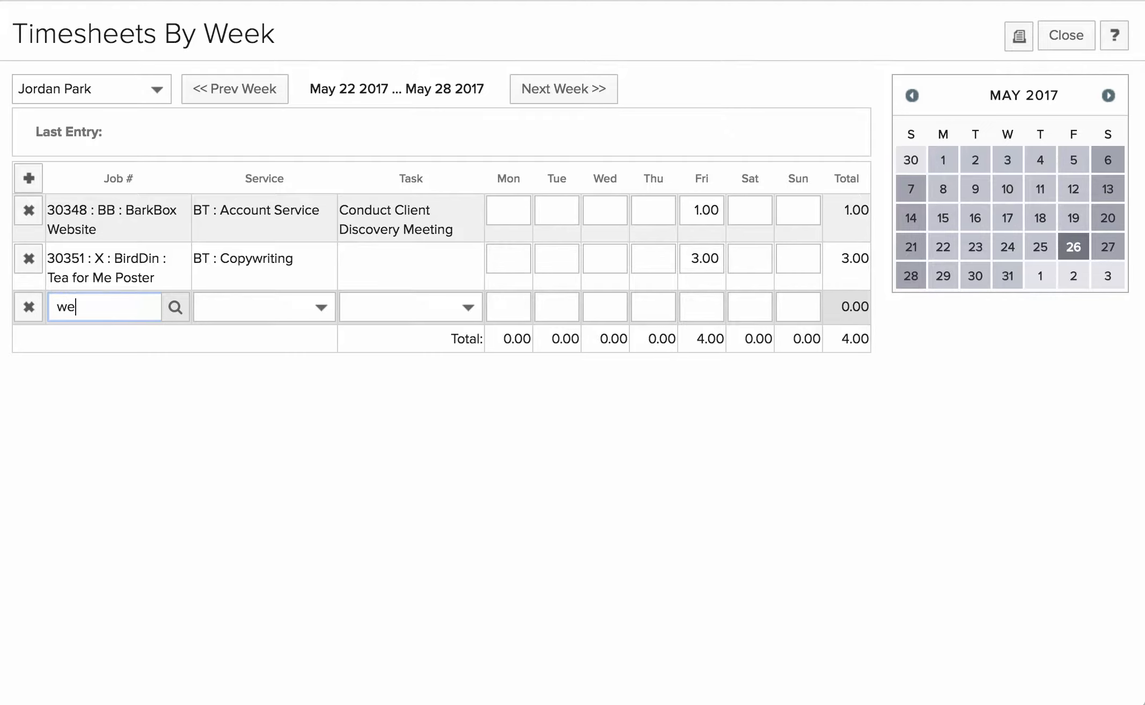
{"action": "type", "text": "bsite"}
{"action": "key", "text": "Tab"}
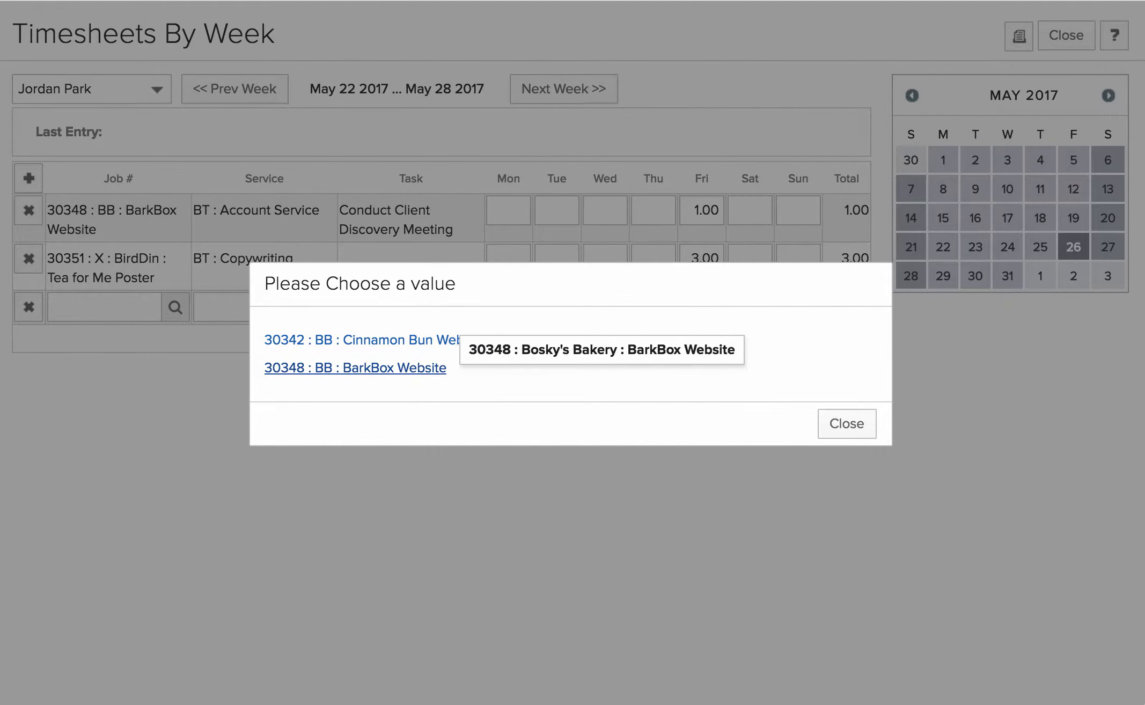
{"action": "left_click", "coordinate": [424, 342]}
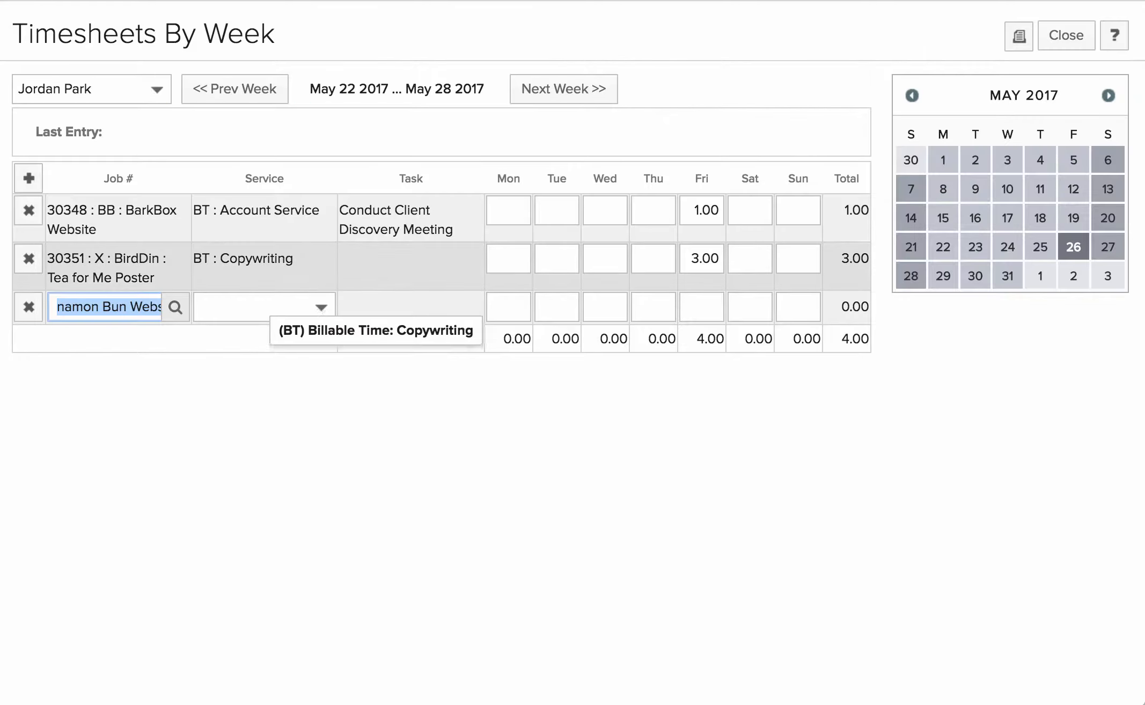
{"action": "left_click", "coordinate": [264, 307]}
{"action": "left_click", "coordinate": [317, 364]}
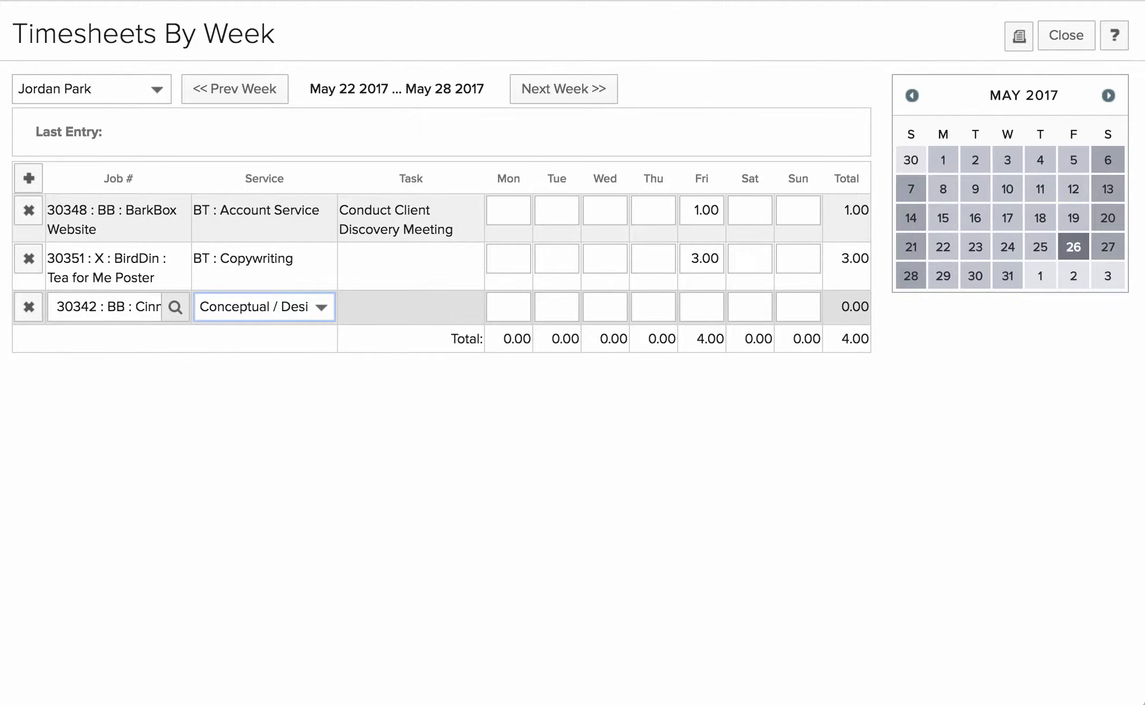
- Enter 4 Thursday hours on that row with the description 'Complete concept'
{"action": "left_click", "coordinate": [653, 307]}
{"action": "type", "text": "4"}
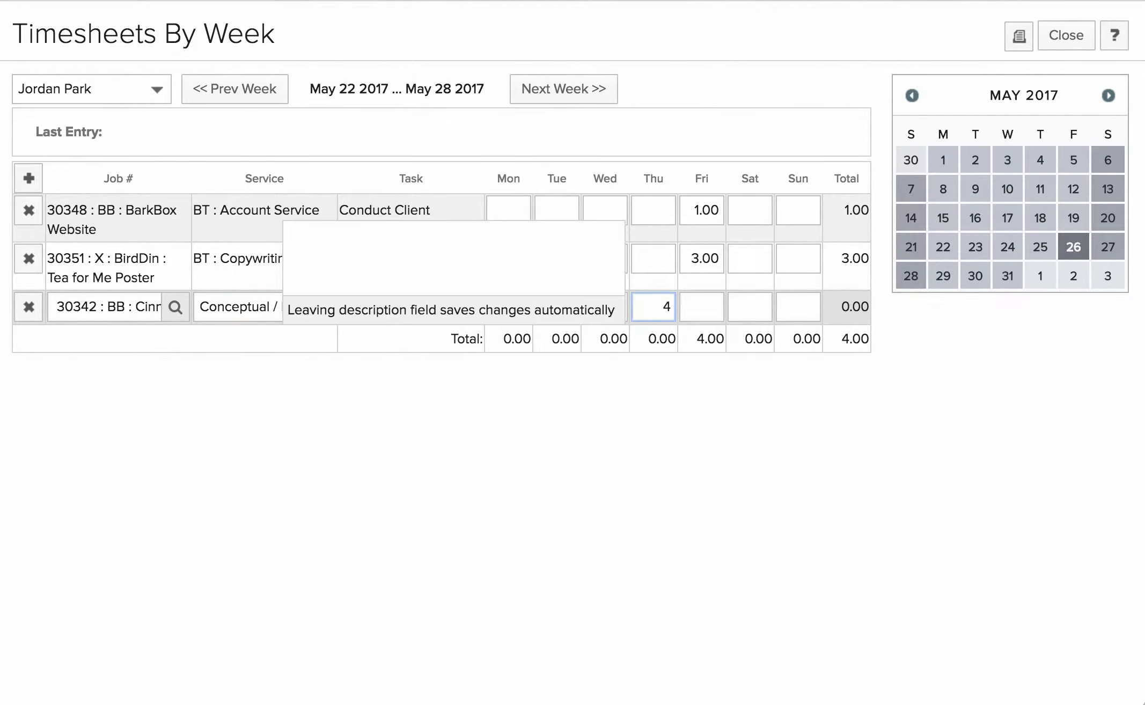
{"action": "key", "text": "Tab"}
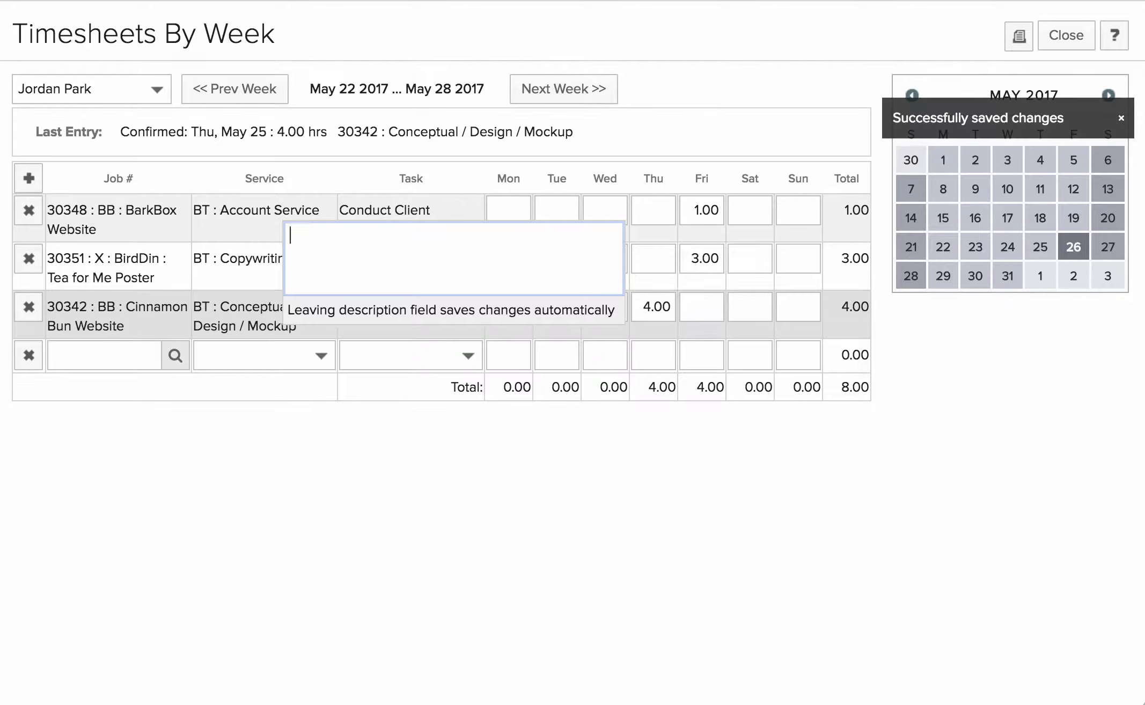
{"action": "type", "text": "Complete conc"}
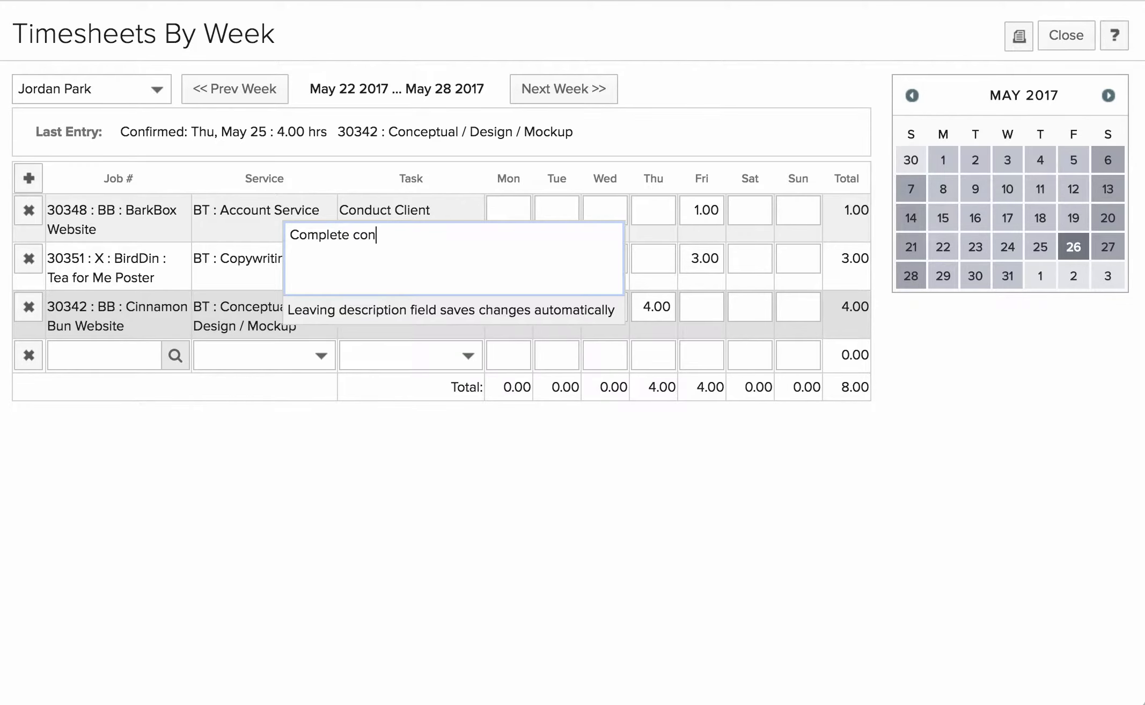
{"action": "type", "text": "ept"}
{"action": "key", "text": "Return"}
{"action": "key", "text": "Tab"}
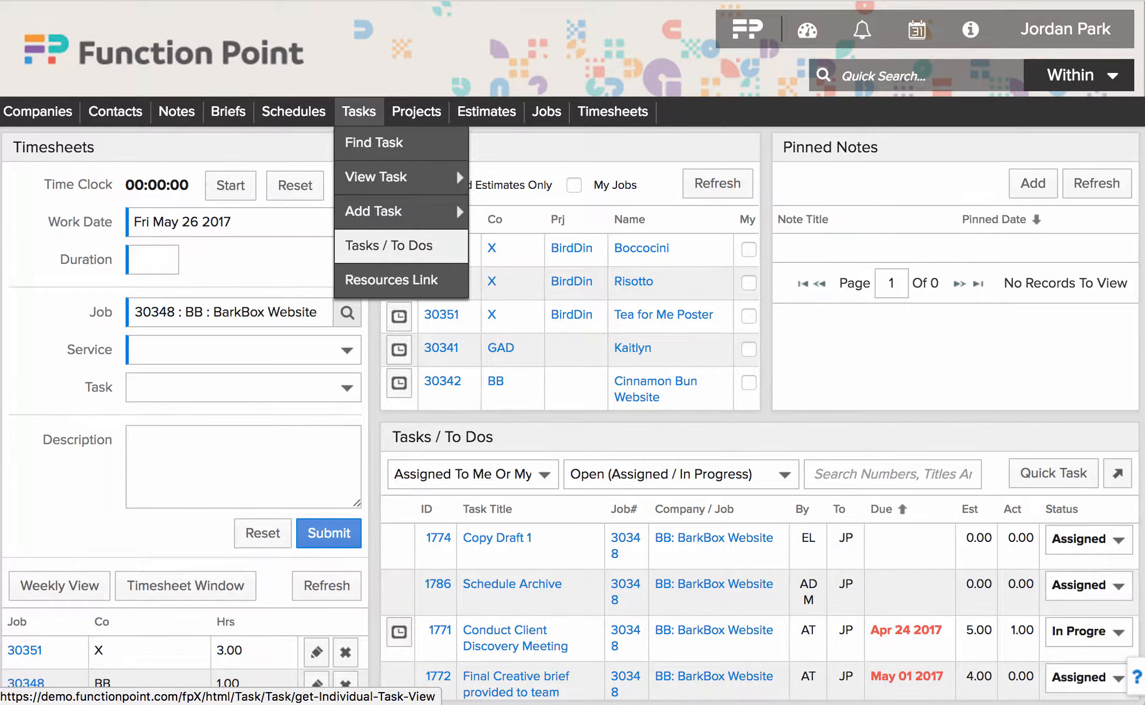
{"action": "left_click", "coordinate": [456, 169]}
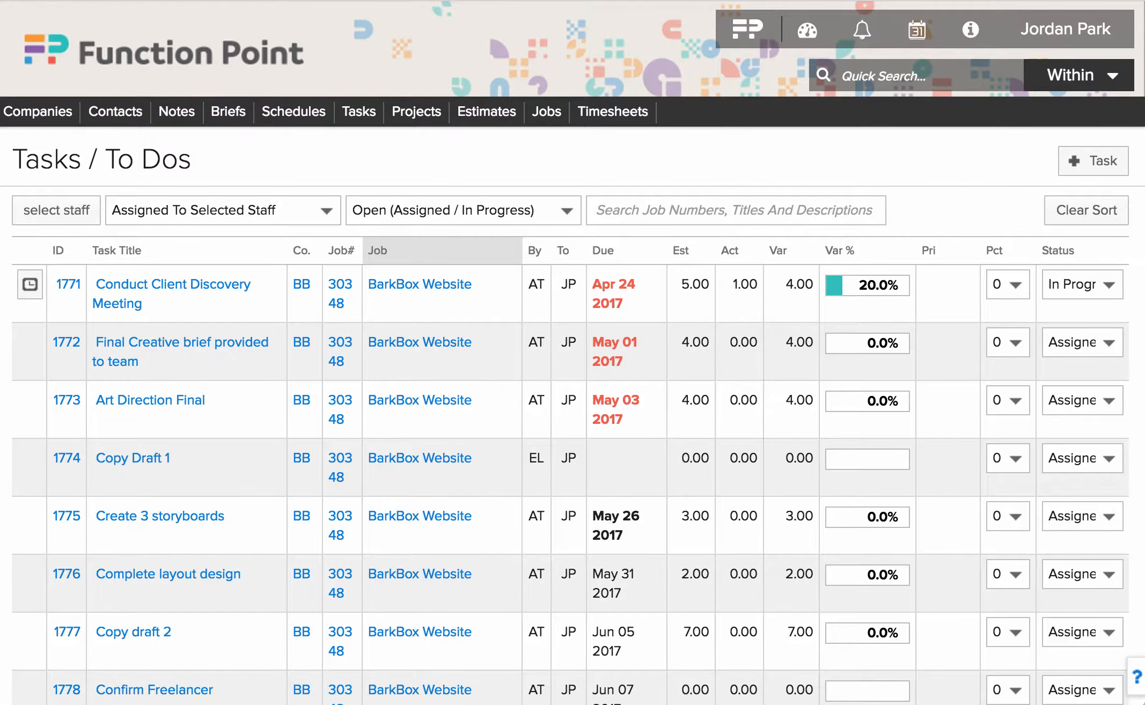
{"action": "left_click", "coordinate": [223, 211]}
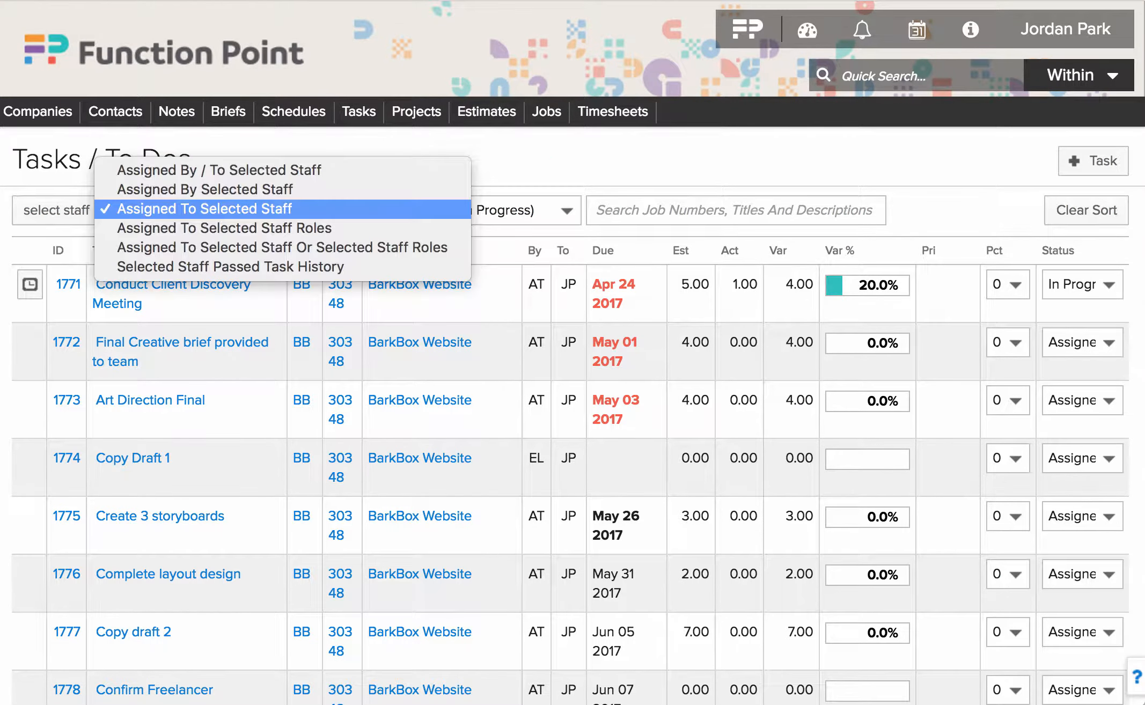
{"action": "left_click", "coordinate": [223, 209]}
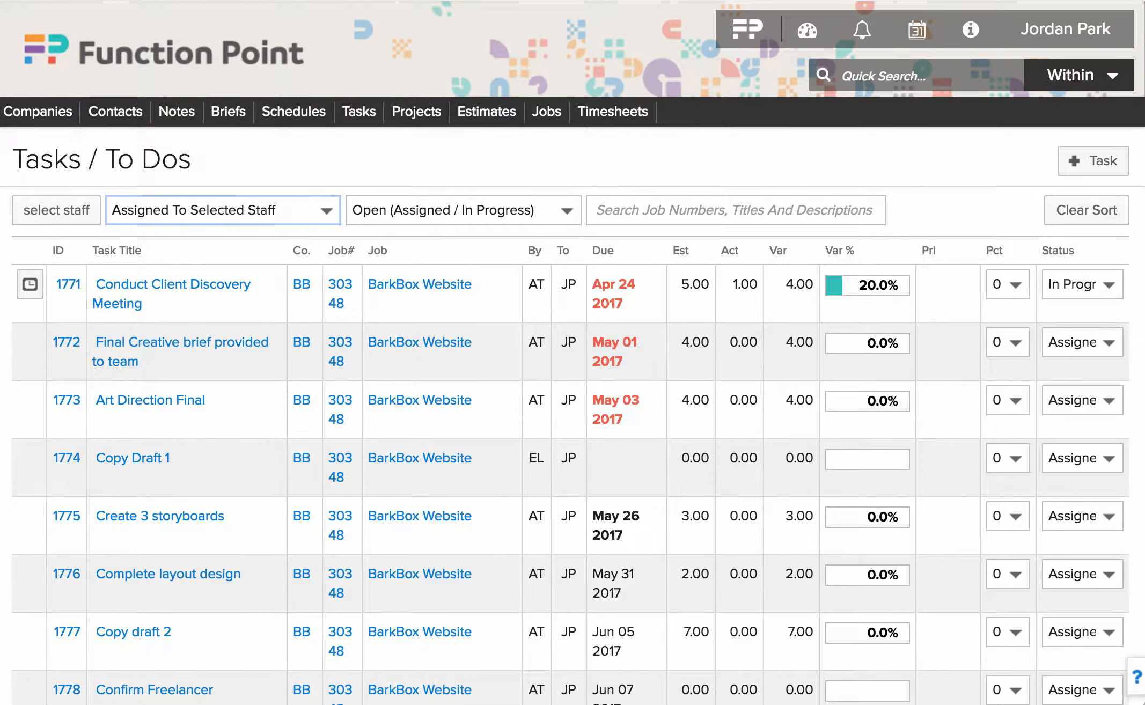
{"action": "left_click", "coordinate": [464, 210]}
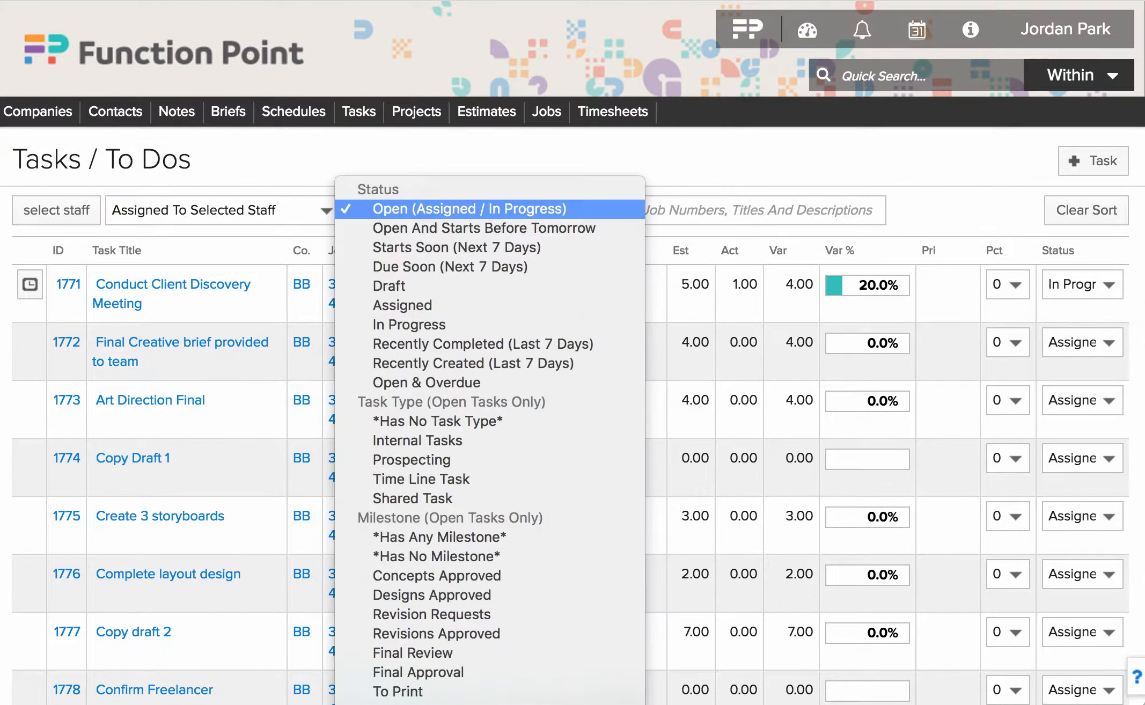
{"action": "key", "text": "Escape"}
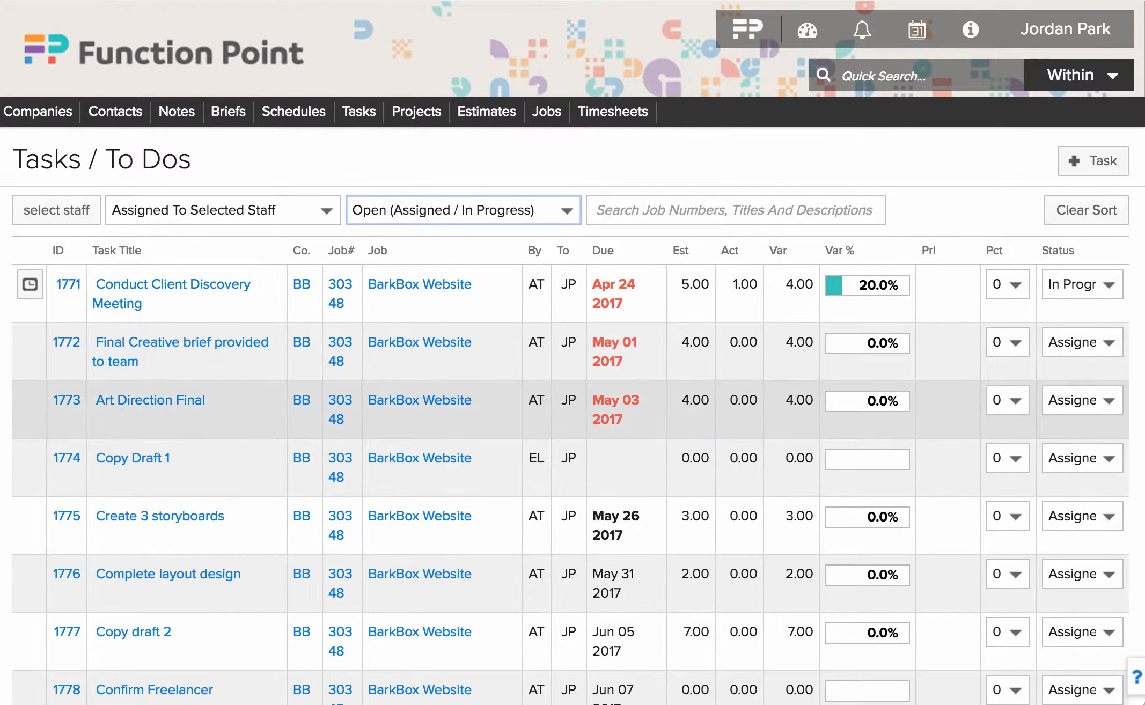
{"action": "mouse_move", "coordinate": [860, 286]}
{"action": "left_click", "coordinate": [1083, 401]}
{"action": "left_click", "coordinate": [1079, 420]}
{"action": "left_click", "coordinate": [30, 400]}
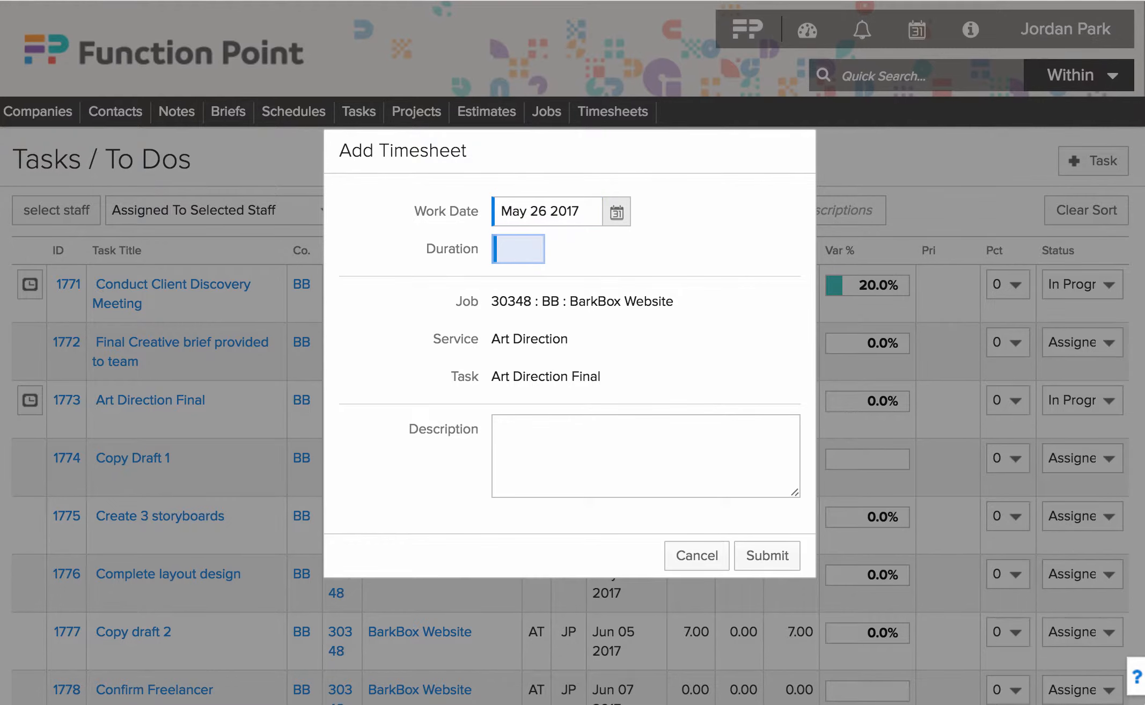
- Enter a 4-hour duration for task 1773 Art Direction Final and submit it
{"action": "type", "text": "4"}
{"action": "key", "text": "Return"}
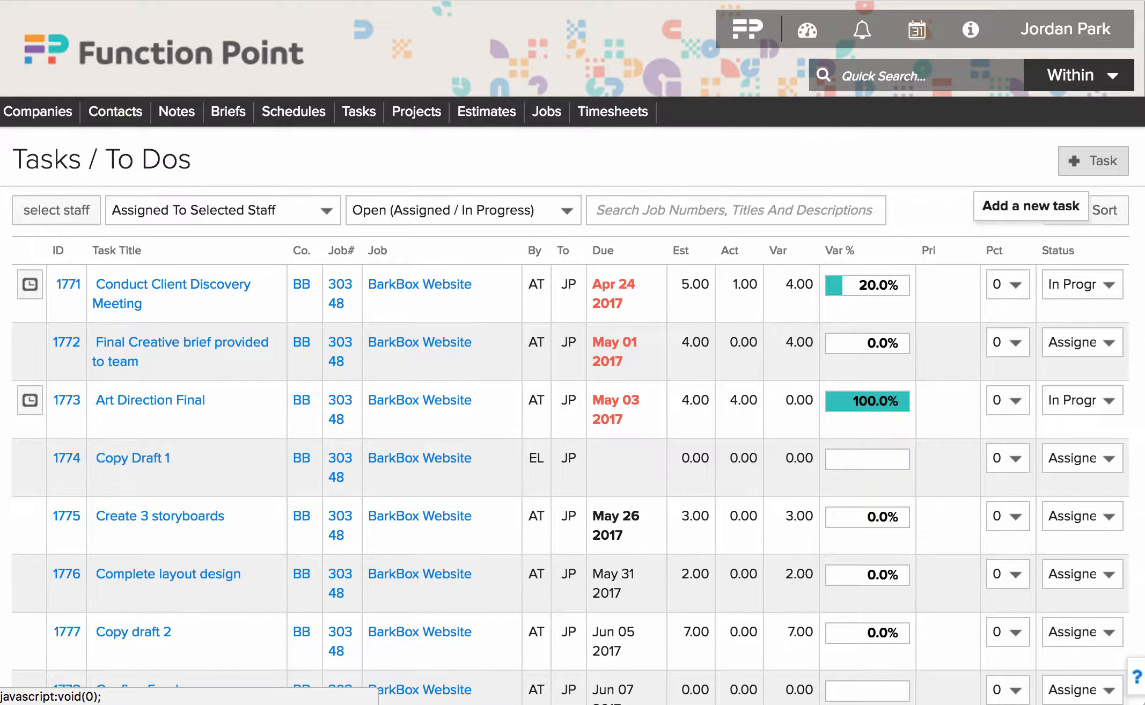
- Quick-add the task 'Pick up dry cleaning', due May 31 2017 at 6:00 PM, Normal priority
{"action": "left_click", "coordinate": [1093, 161]}
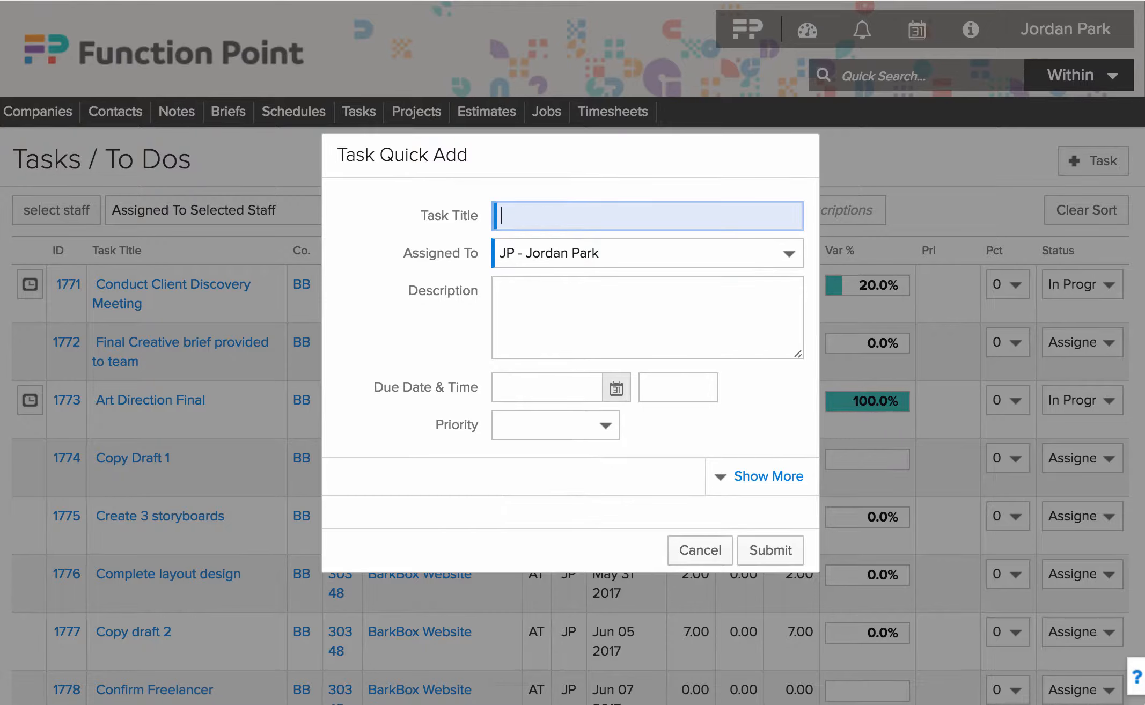
{"action": "type", "text": "Pick up dry cleaning"}
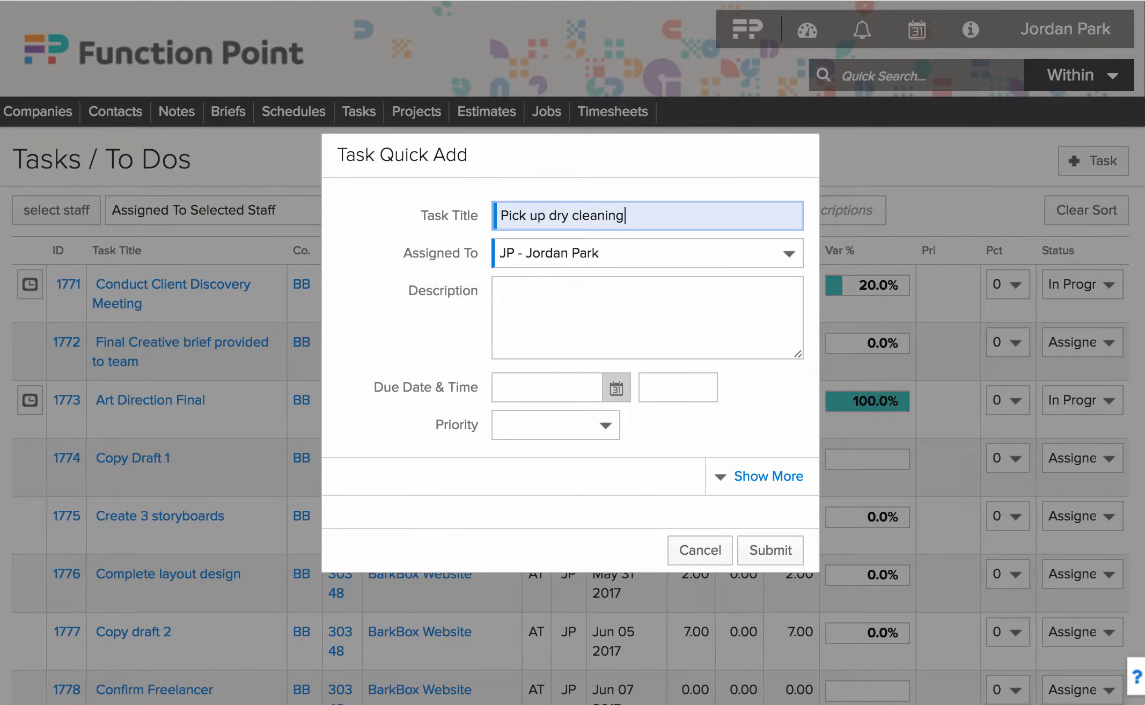
{"action": "left_click", "coordinate": [616, 387]}
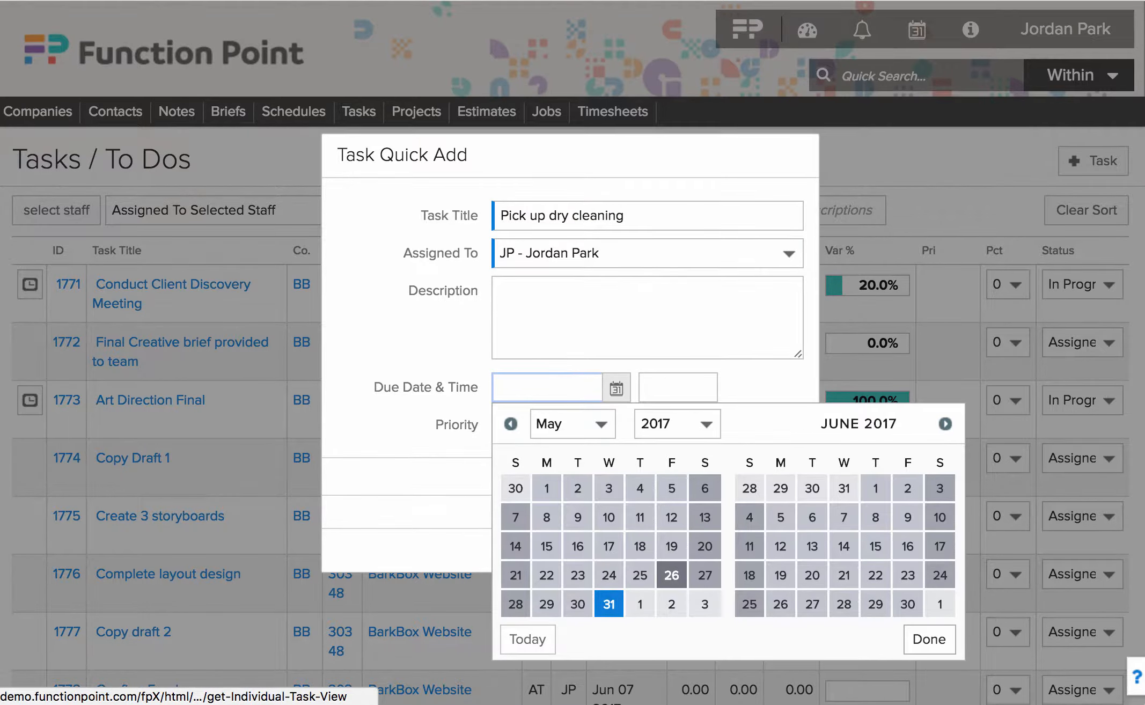
{"action": "left_click", "coordinate": [608, 604]}
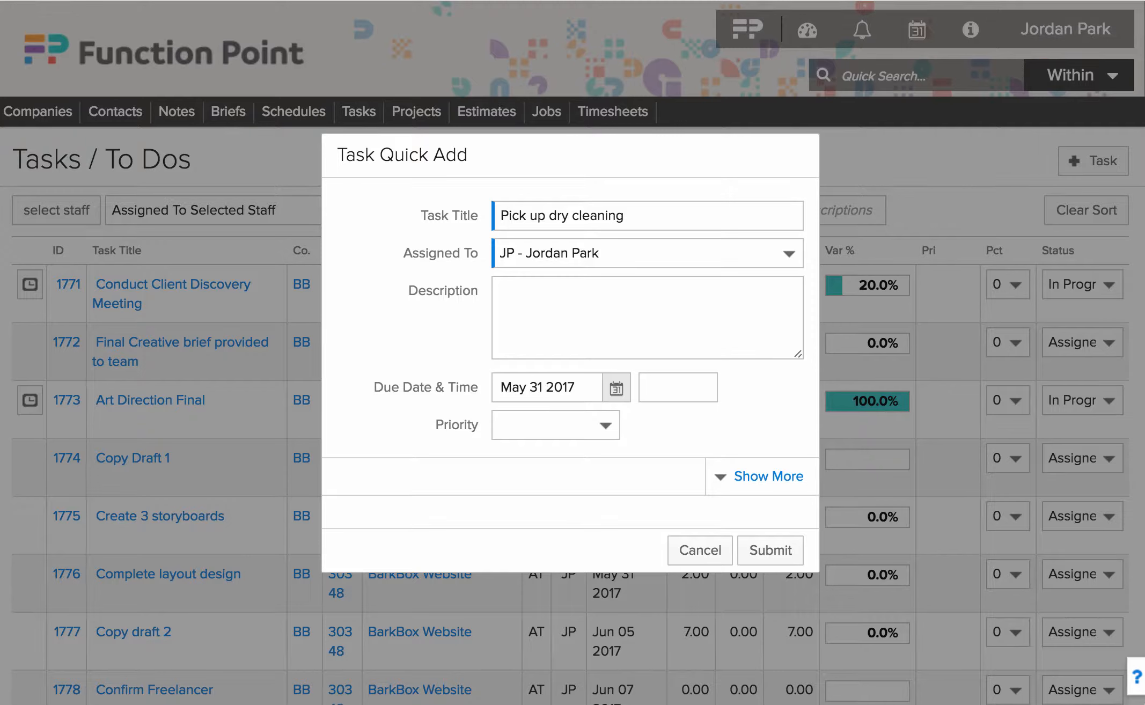
{"action": "left_click", "coordinate": [678, 387]}
{"action": "type", "text": "6:00"}
{"action": "key", "text": "Tab"}
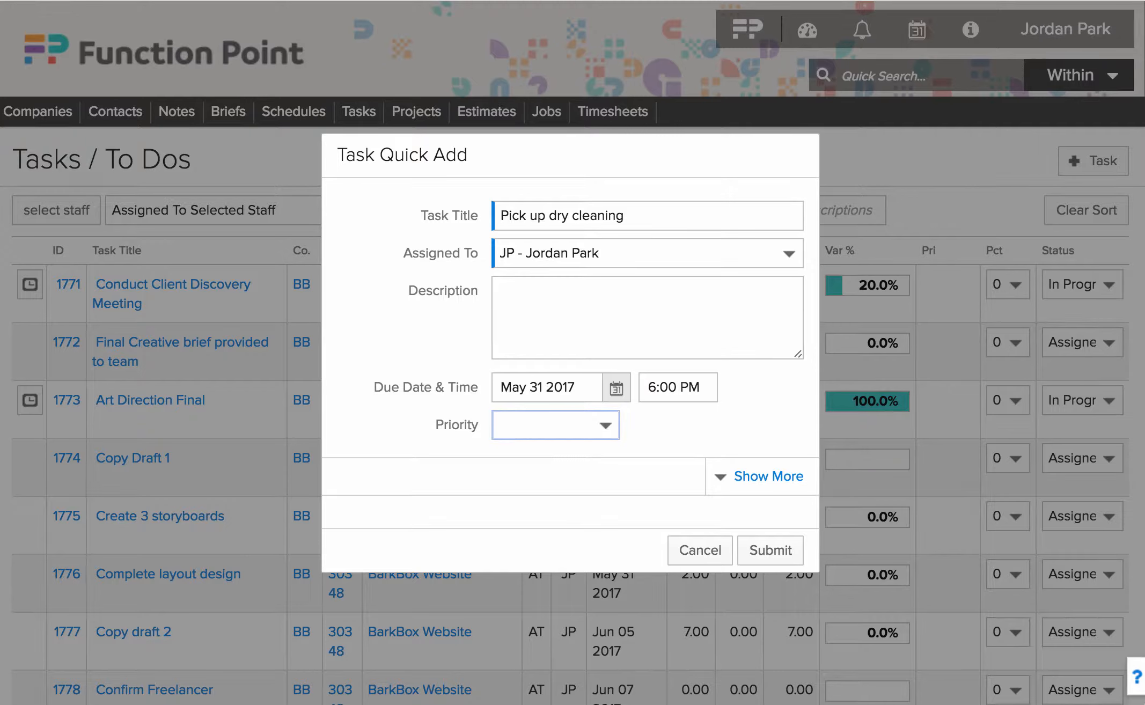
{"action": "key", "text": "space"}
{"action": "key", "text": "Down"}
{"action": "key", "text": "Down"}
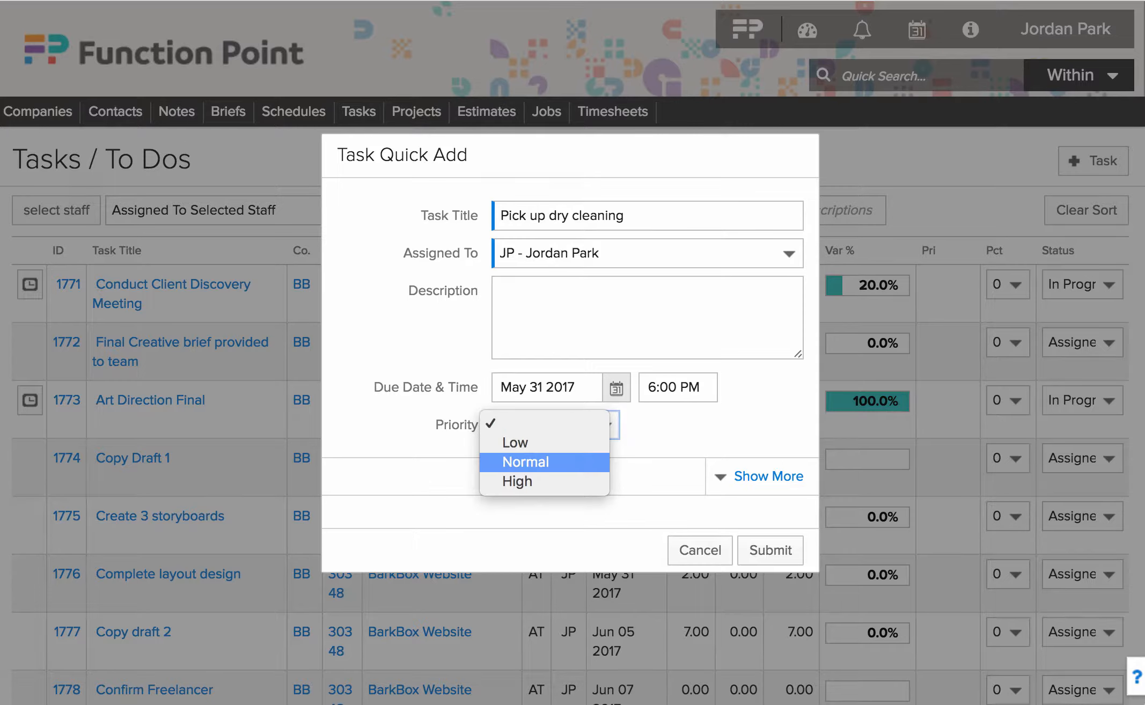
{"action": "key", "text": "Return"}
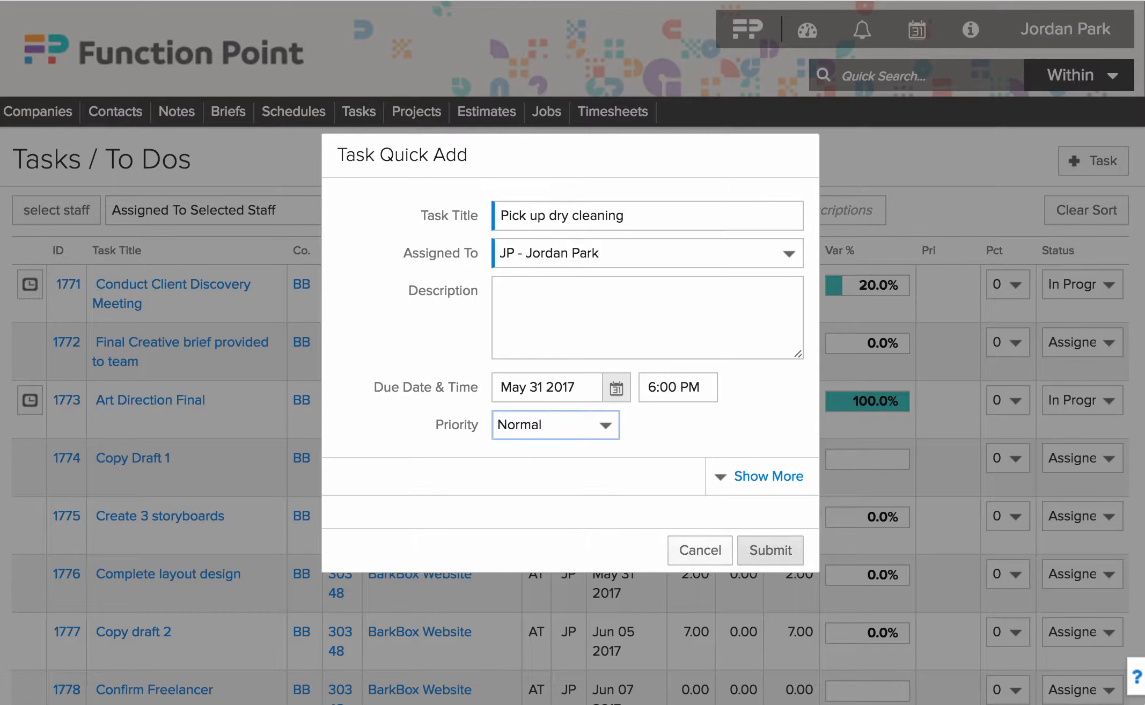
{"action": "left_click", "coordinate": [771, 550]}
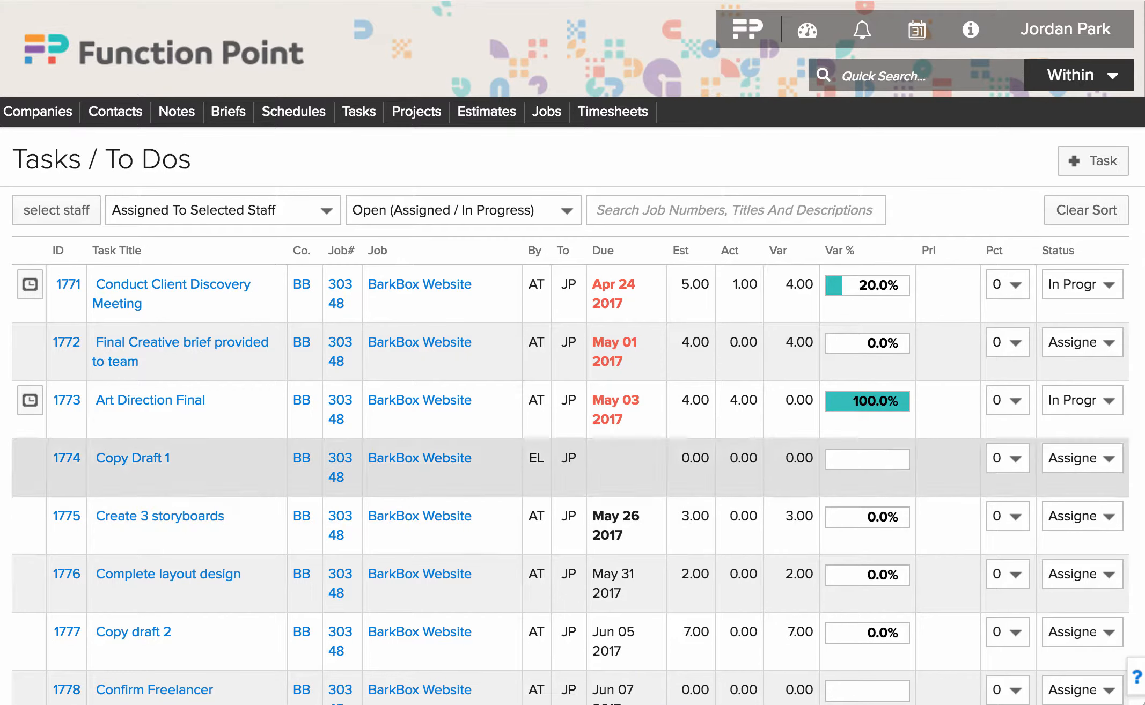
{"action": "left_click", "coordinate": [1093, 161]}
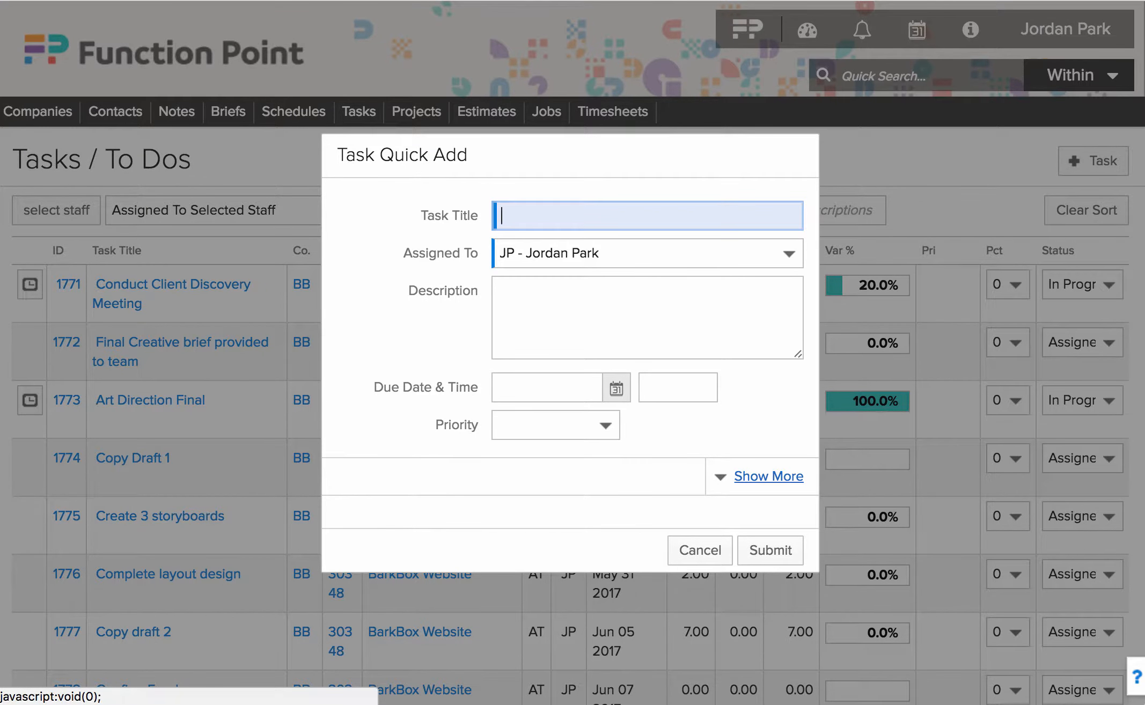
{"action": "left_click", "coordinate": [768, 476]}
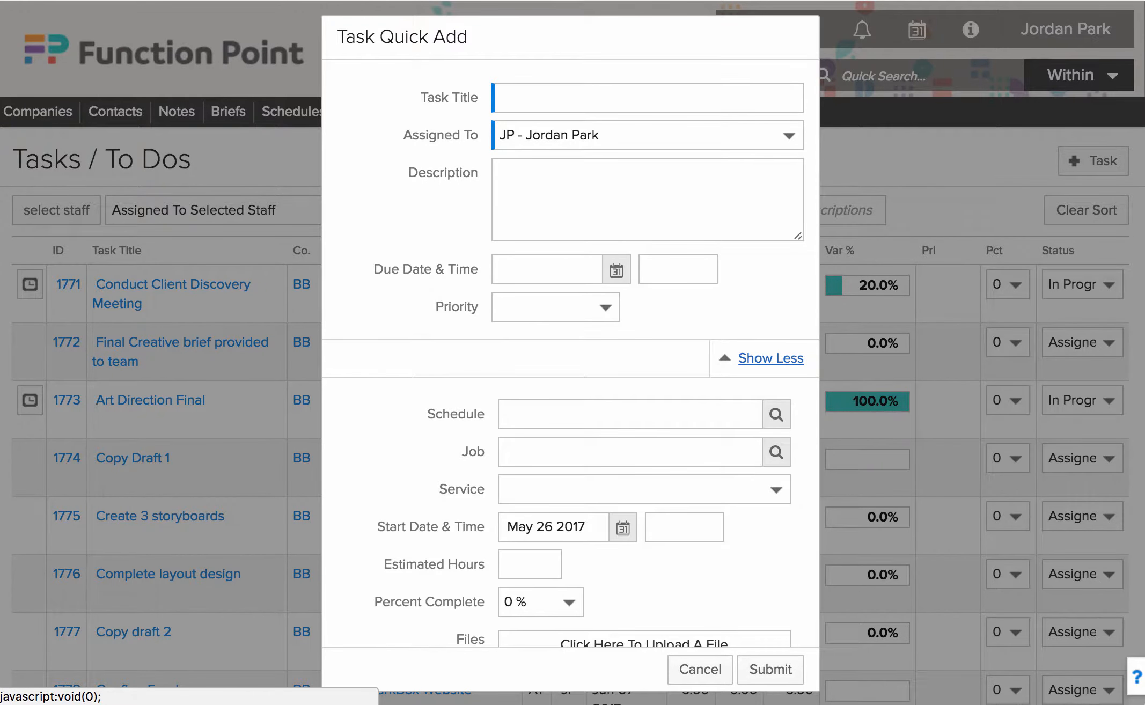
{"action": "scroll", "coordinate": [570, 354], "scroll_direction": "down", "scroll_amount": 5}
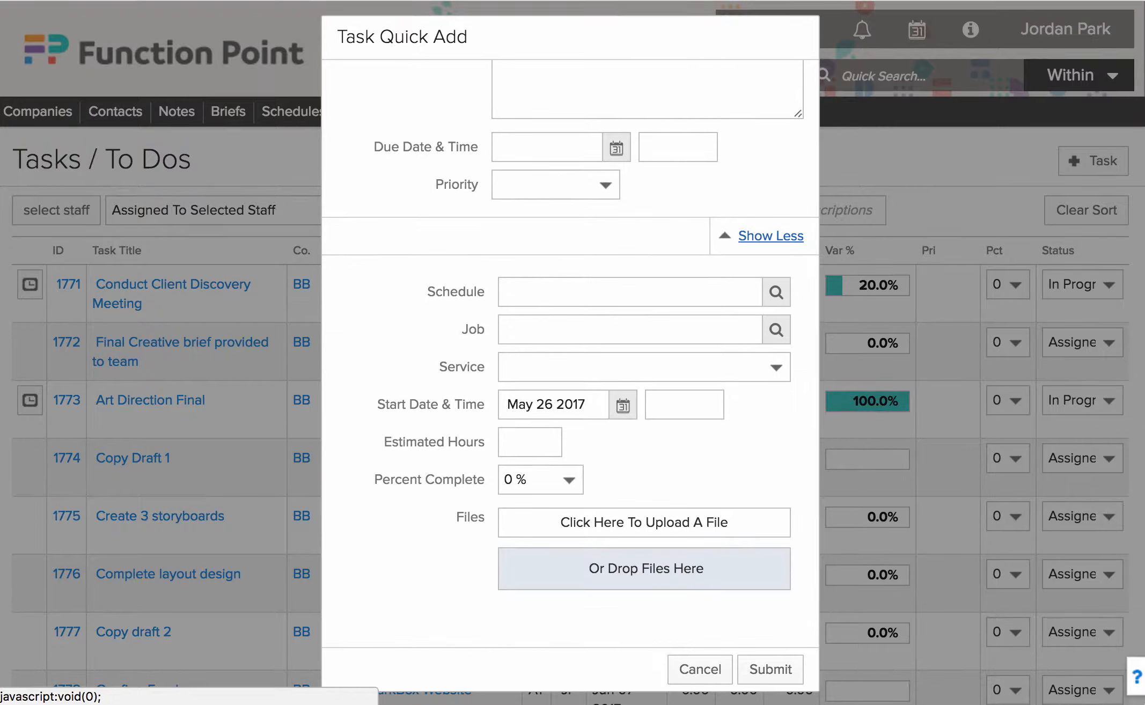
{"action": "left_click", "coordinate": [630, 330]}
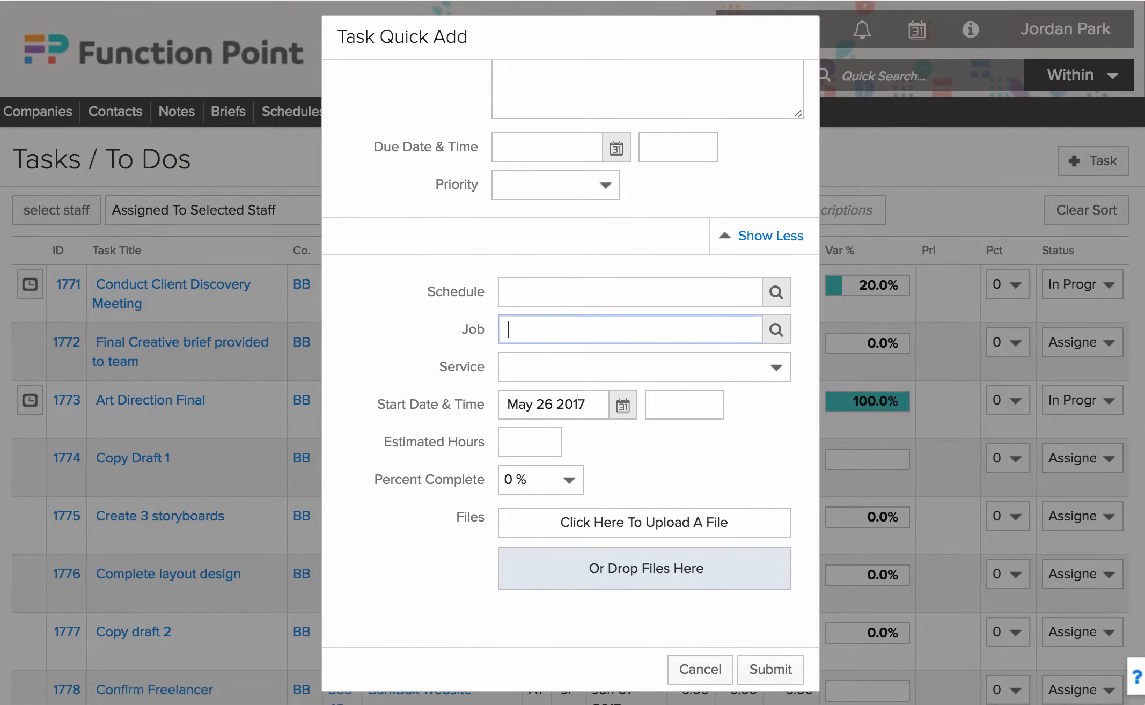
{"action": "type", "text": "website"}
{"action": "key", "text": "Tab"}
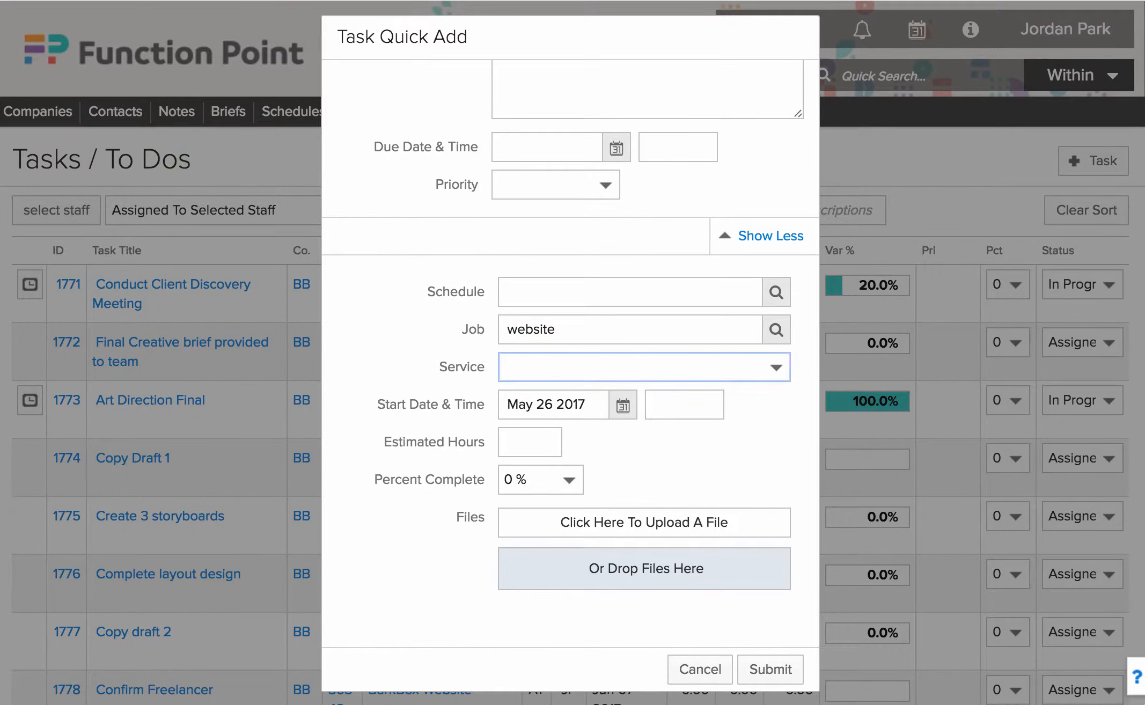
{"action": "left_click", "coordinate": [376, 368]}
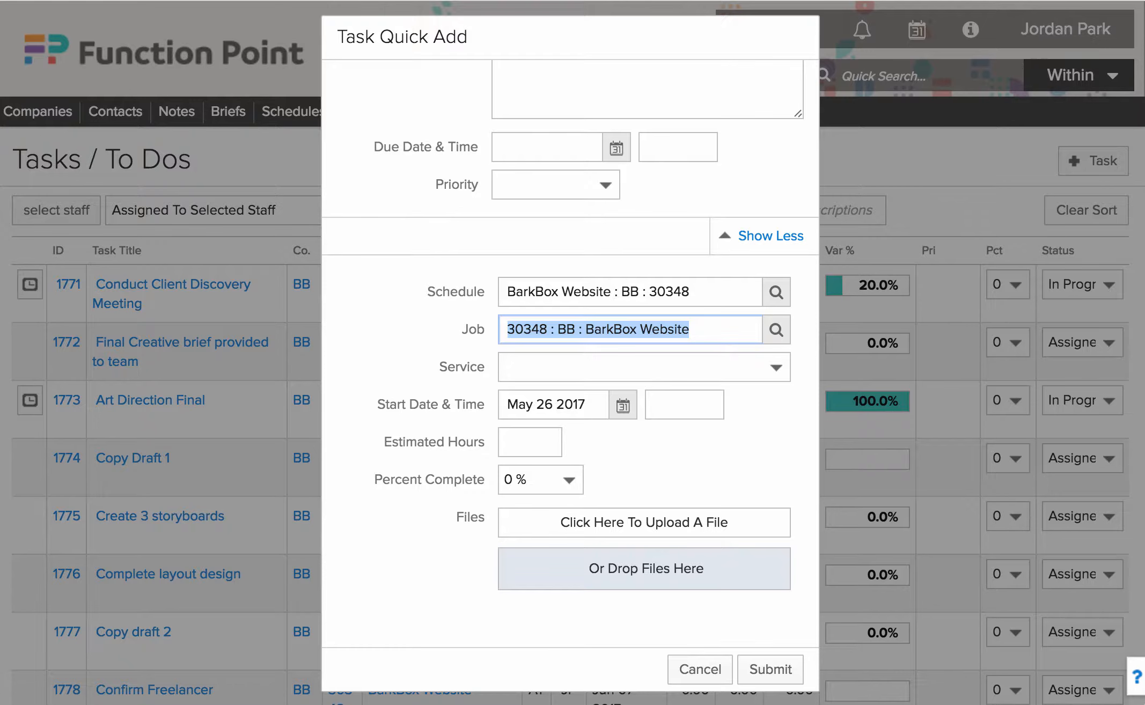
{"action": "left_click", "coordinate": [643, 367]}
{"action": "left_click", "coordinate": [601, 443]}
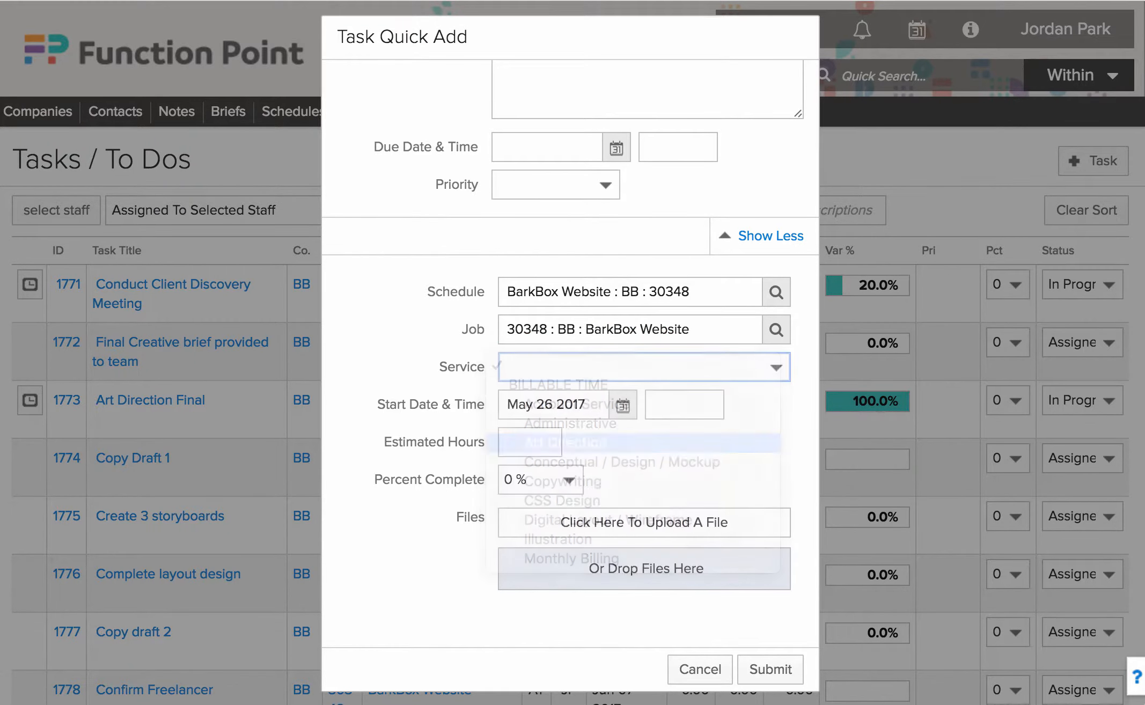
{"action": "left_click", "coordinate": [530, 442]}
{"action": "type", "text": "2"}
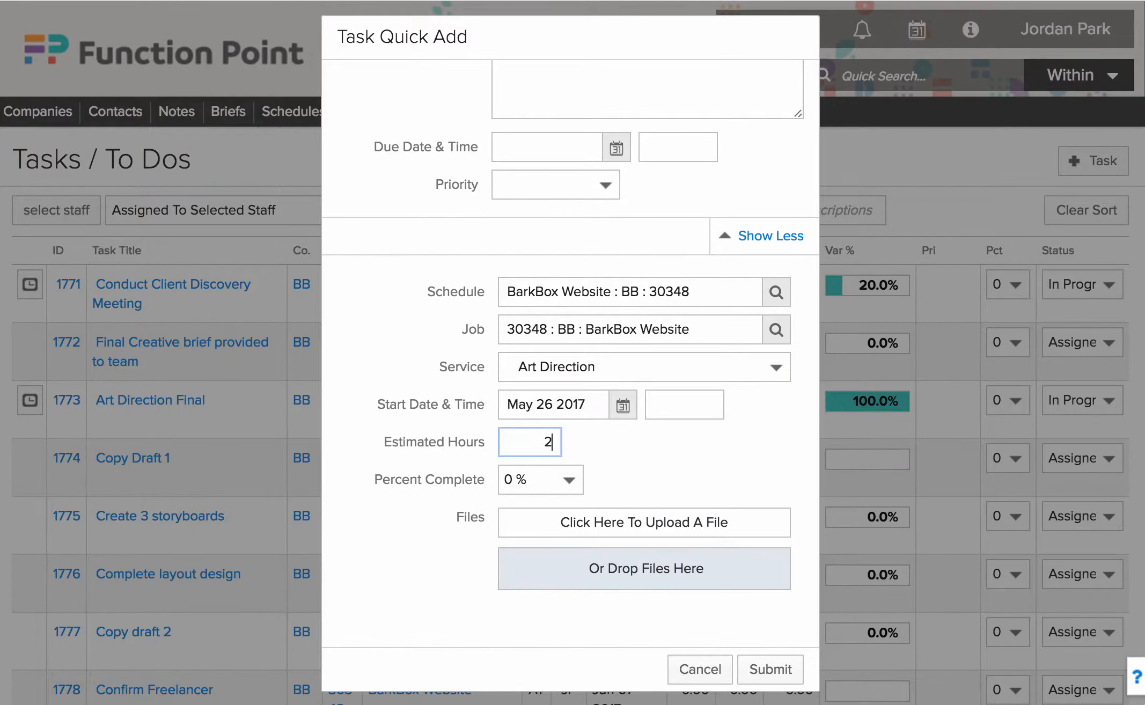
{"action": "scroll", "coordinate": [571, 352], "scroll_direction": "up", "scroll_amount": 2}
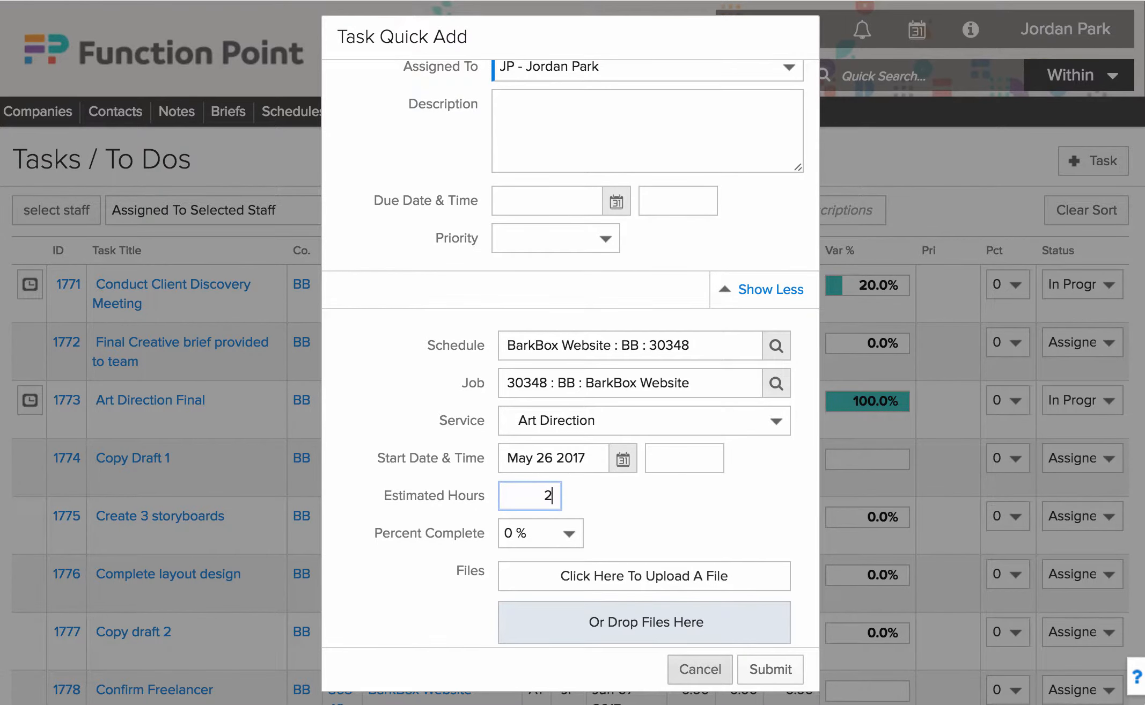
{"action": "left_click", "coordinate": [700, 669]}
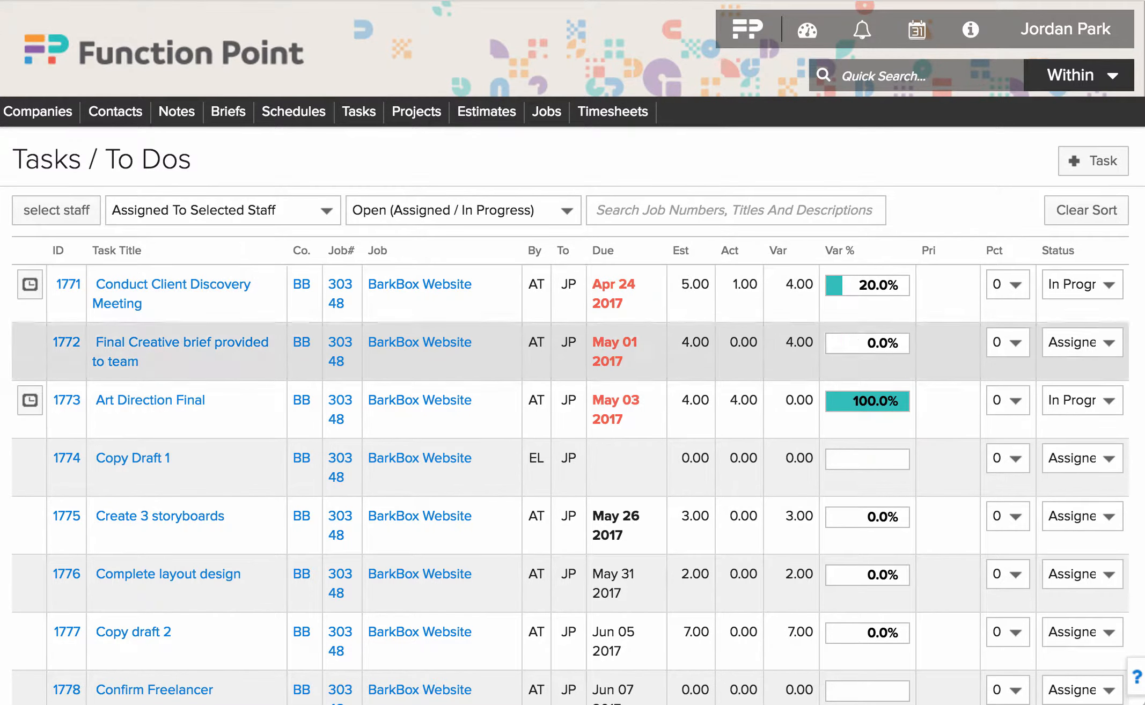
- Complete task 1773 and reassign it to the account executive with comment 'Please review and submit last draft.'
{"action": "left_click", "coordinate": [1081, 401]}
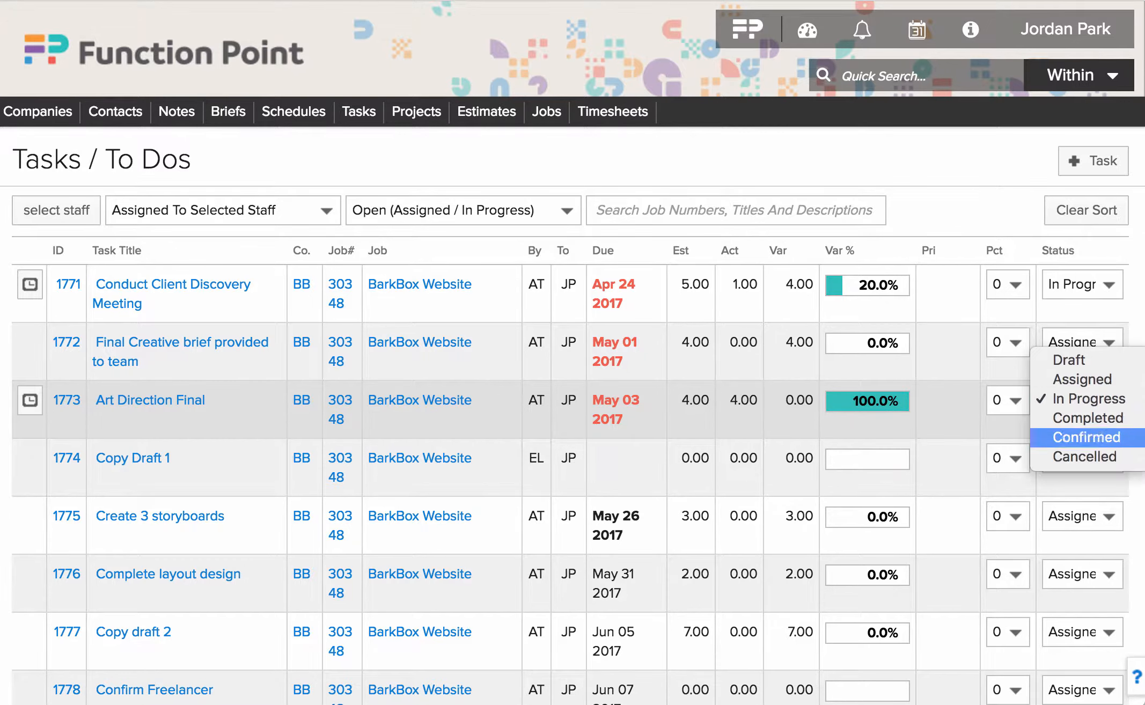
{"action": "left_click", "coordinate": [1088, 418]}
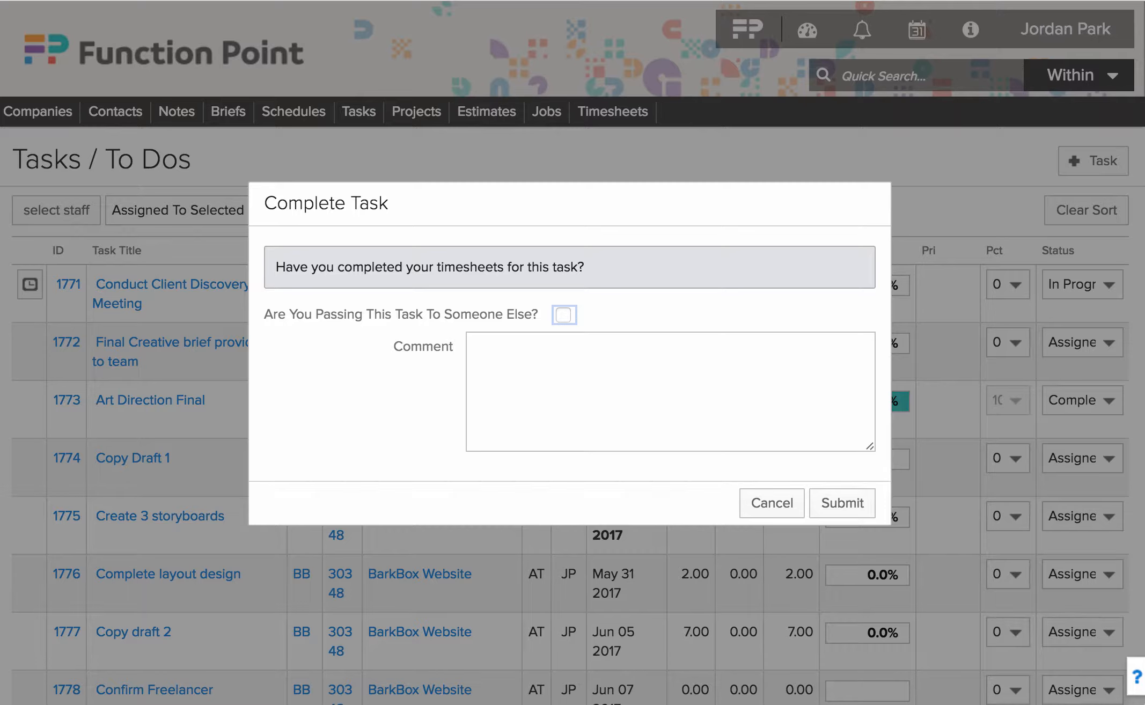
{"action": "left_click", "coordinate": [563, 315]}
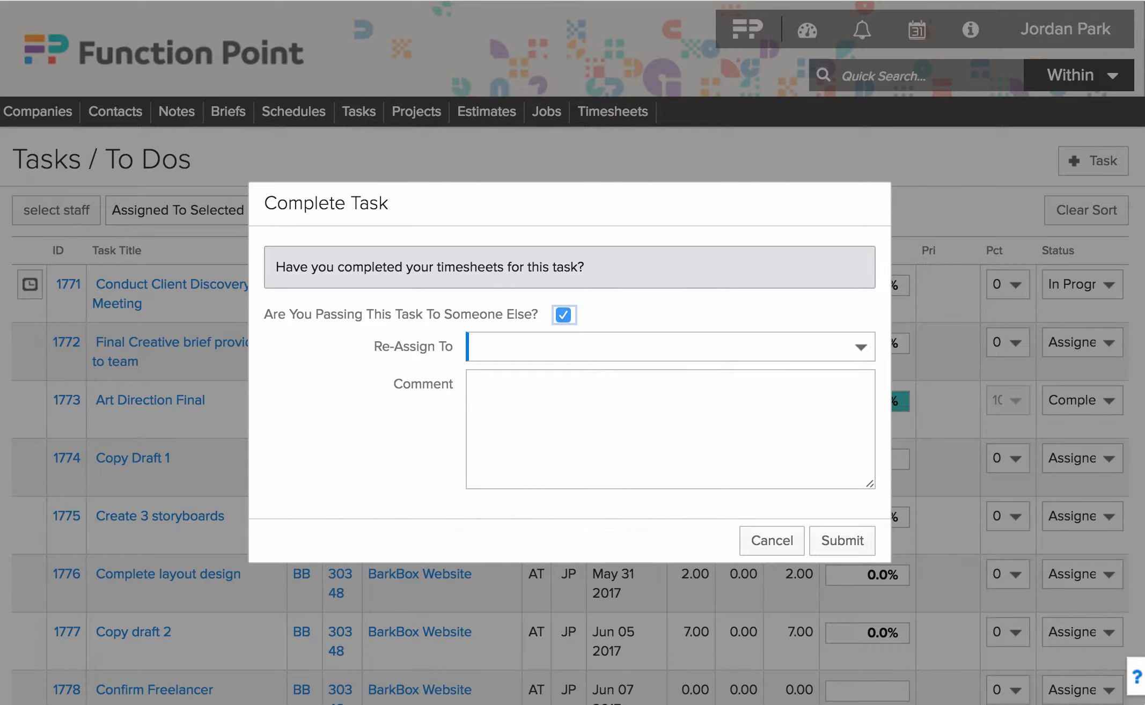
{"action": "left_click", "coordinate": [666, 347]}
{"action": "left_click", "coordinate": [606, 385]}
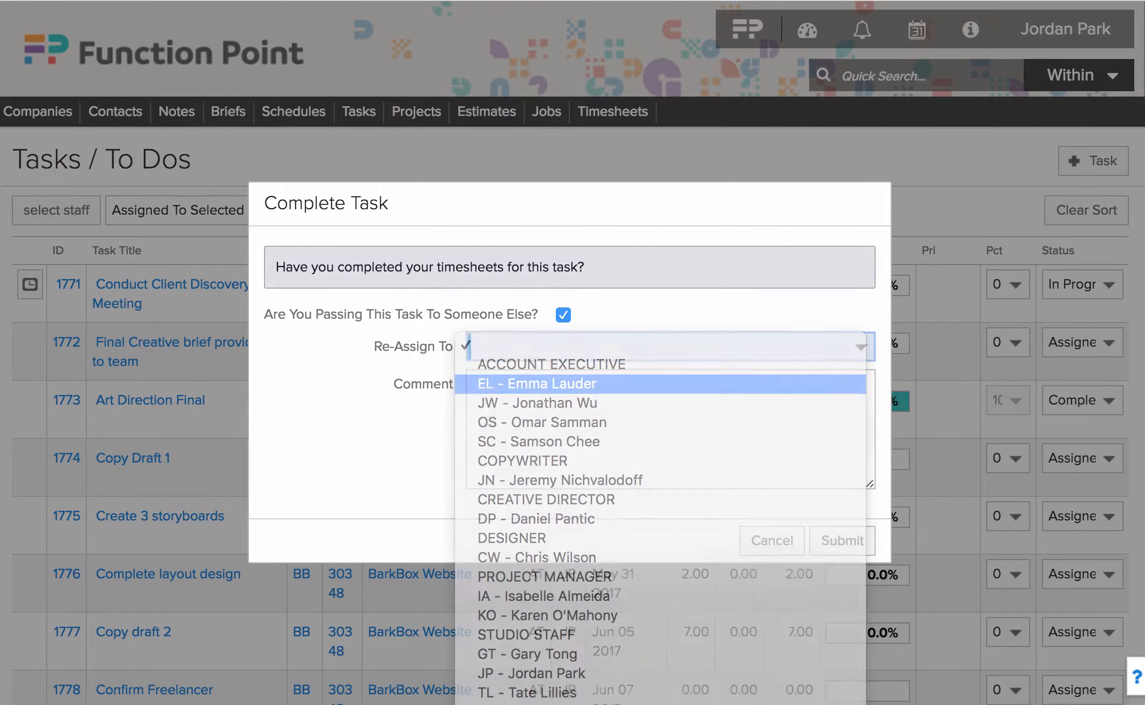
{"action": "left_click", "coordinate": [483, 385]}
{"action": "type", "text": "Pleas"}
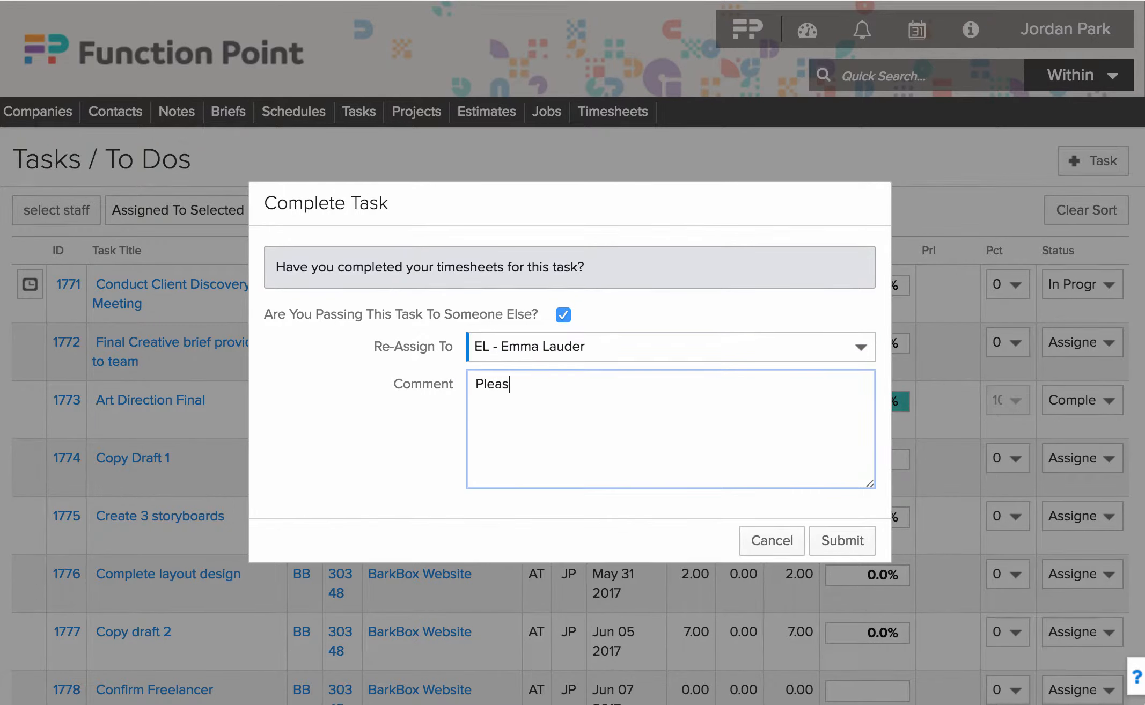
{"action": "type", "text": "e review and submit "}
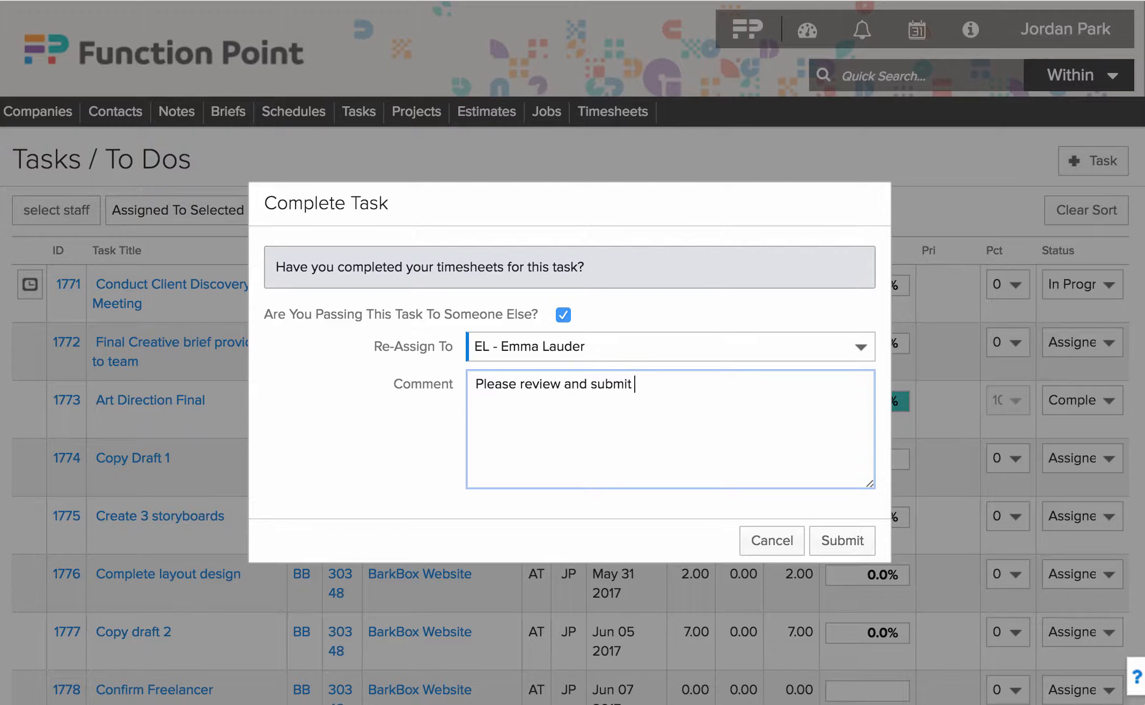
{"action": "type", "text": "last draft."}
{"action": "left_click", "coordinate": [841, 540]}
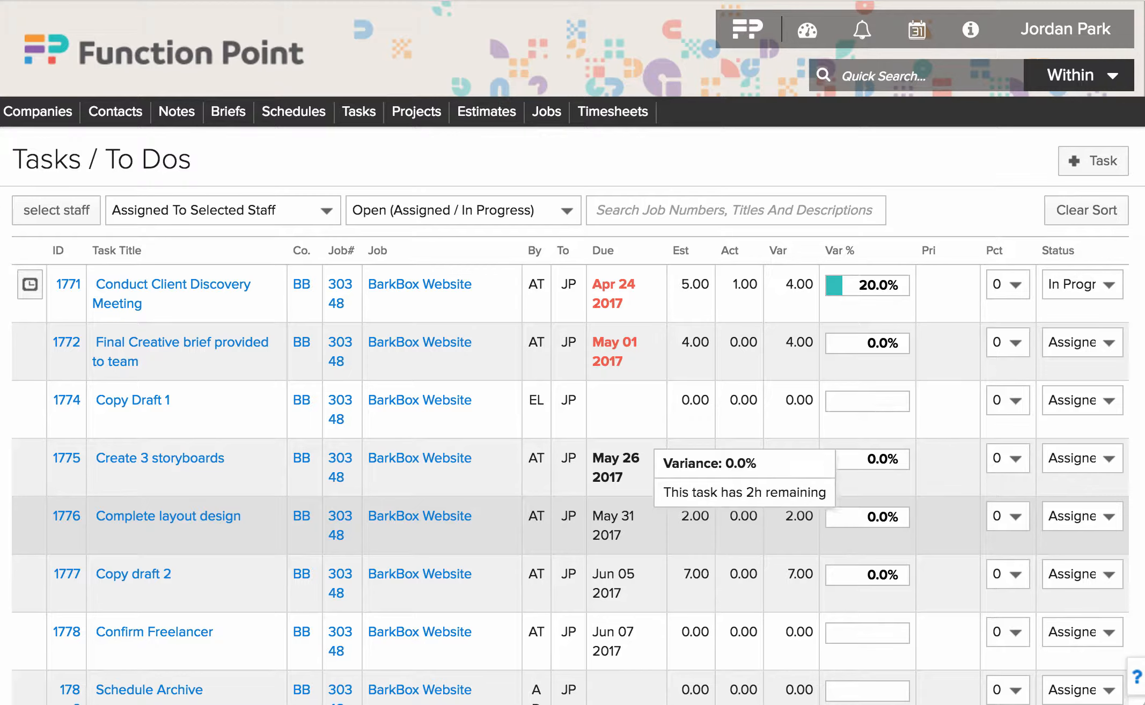
- Glance at notifications, then open the detail page of task 1771 Conduct Client Discovery Meeting
{"action": "left_click", "coordinate": [862, 29]}
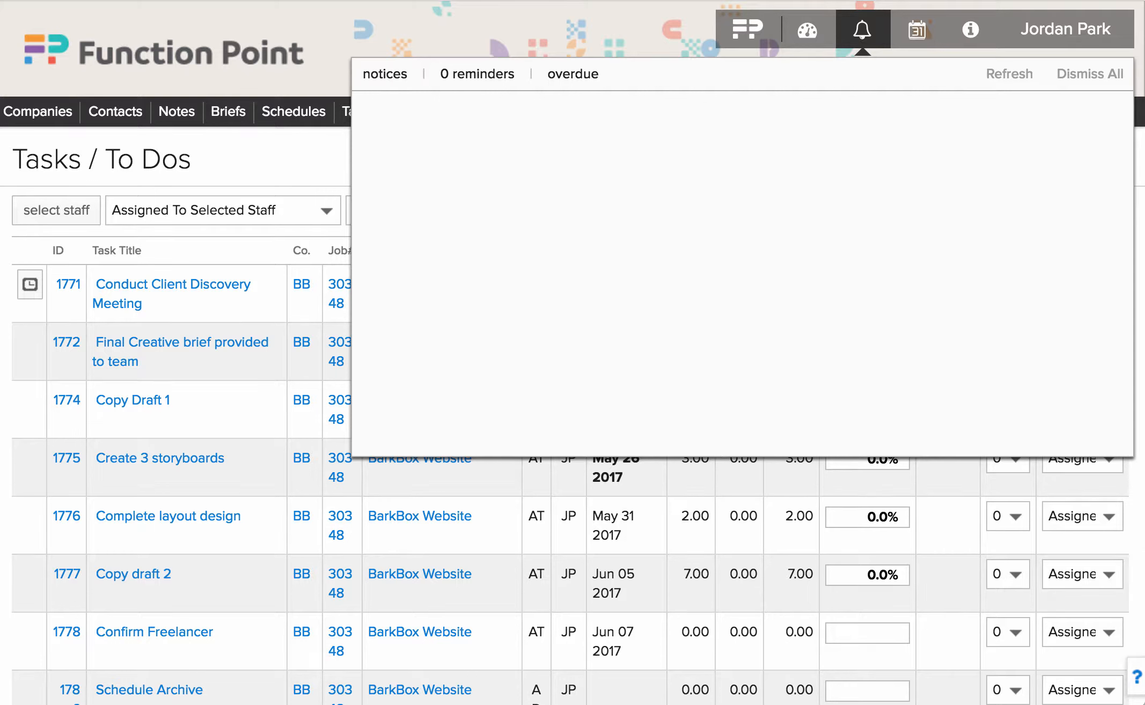
{"action": "key", "text": "Escape"}
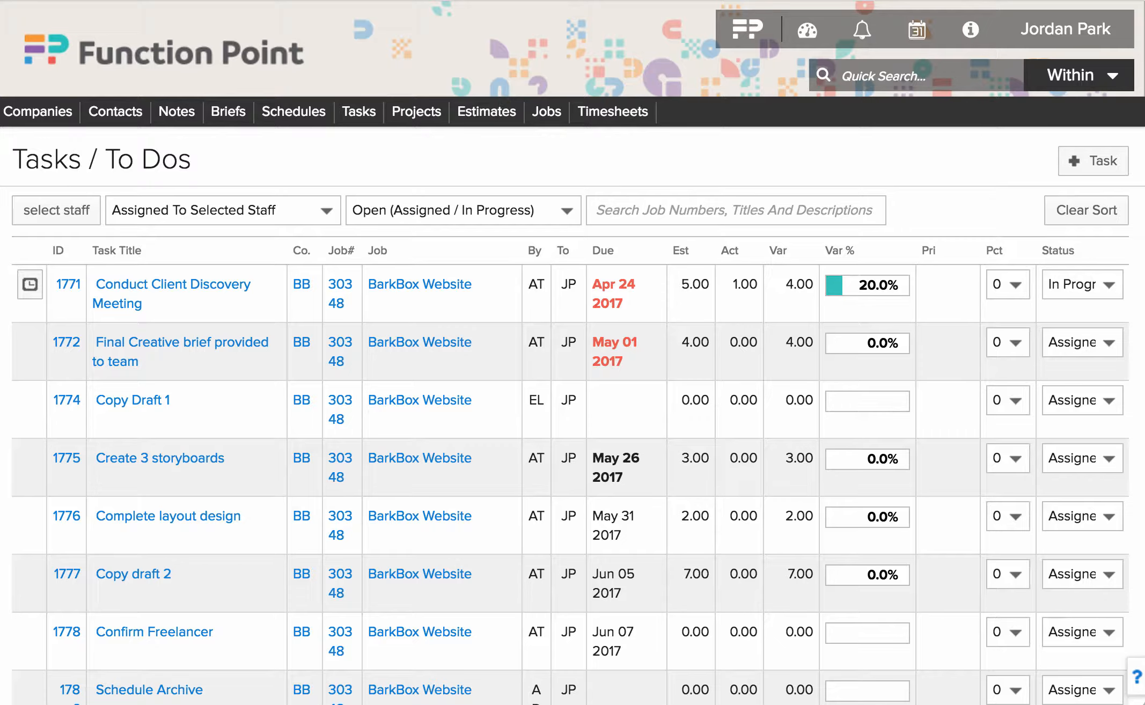
{"action": "mouse_move", "coordinate": [198, 293]}
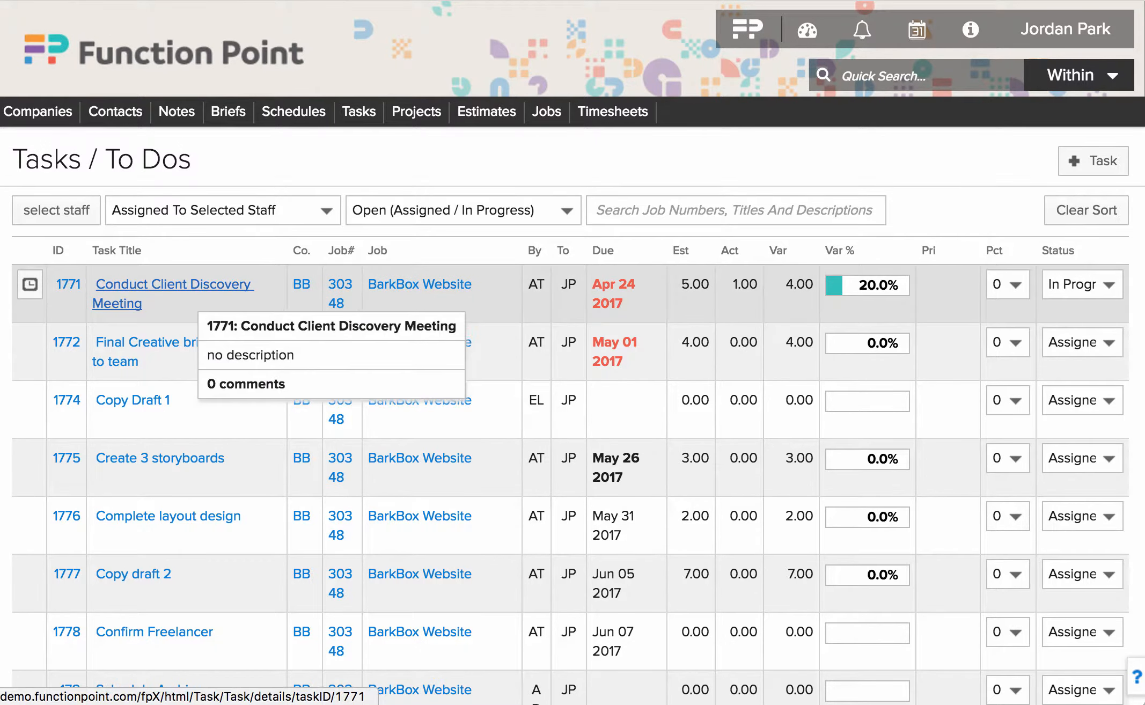
{"action": "left_click", "coordinate": [198, 287]}
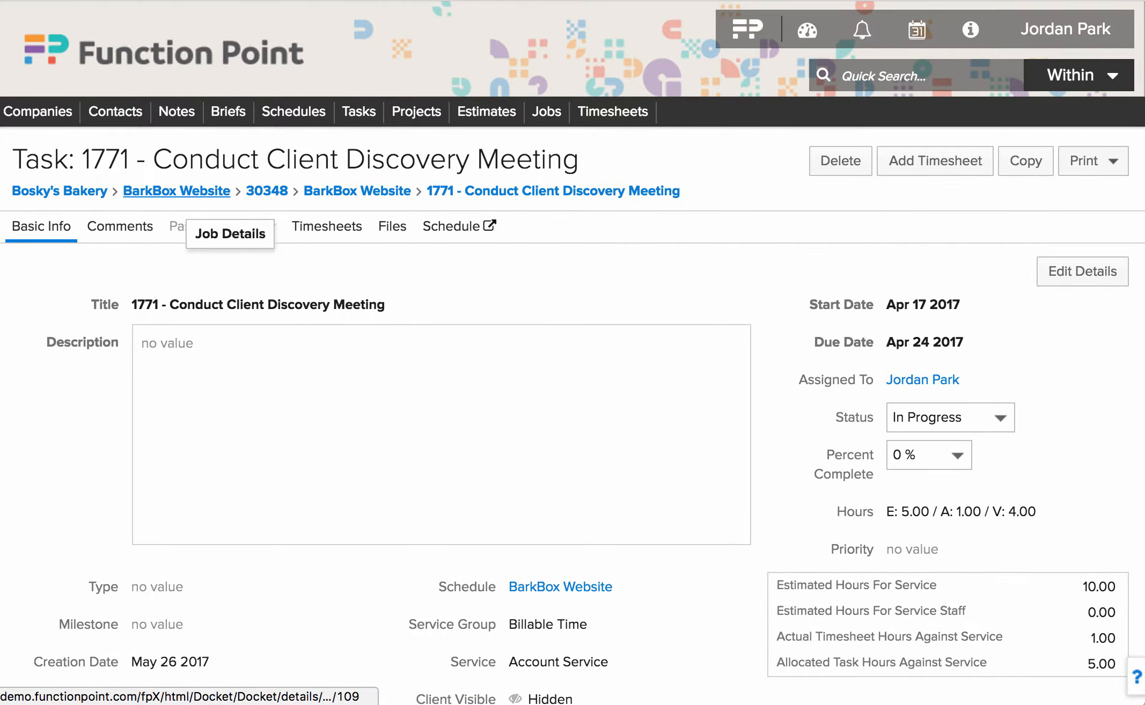
- Follow the Bosky's Bakery breadcrumb to the company page listing its three schedules
{"action": "left_click", "coordinate": [65, 193]}
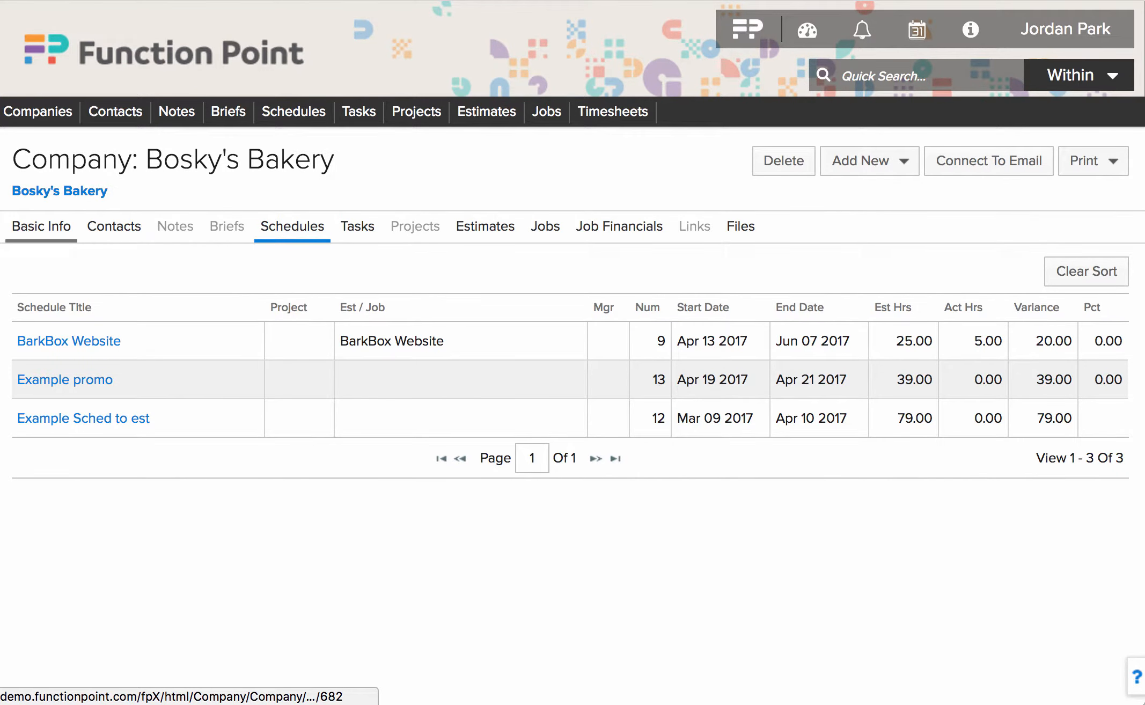
- Step through Bosky's Bakery's Basic Info, Contacts and Jobs tabs to its Job Financials (110.00 estimated, 9.00 actual hours)
{"action": "left_click", "coordinate": [42, 226]}
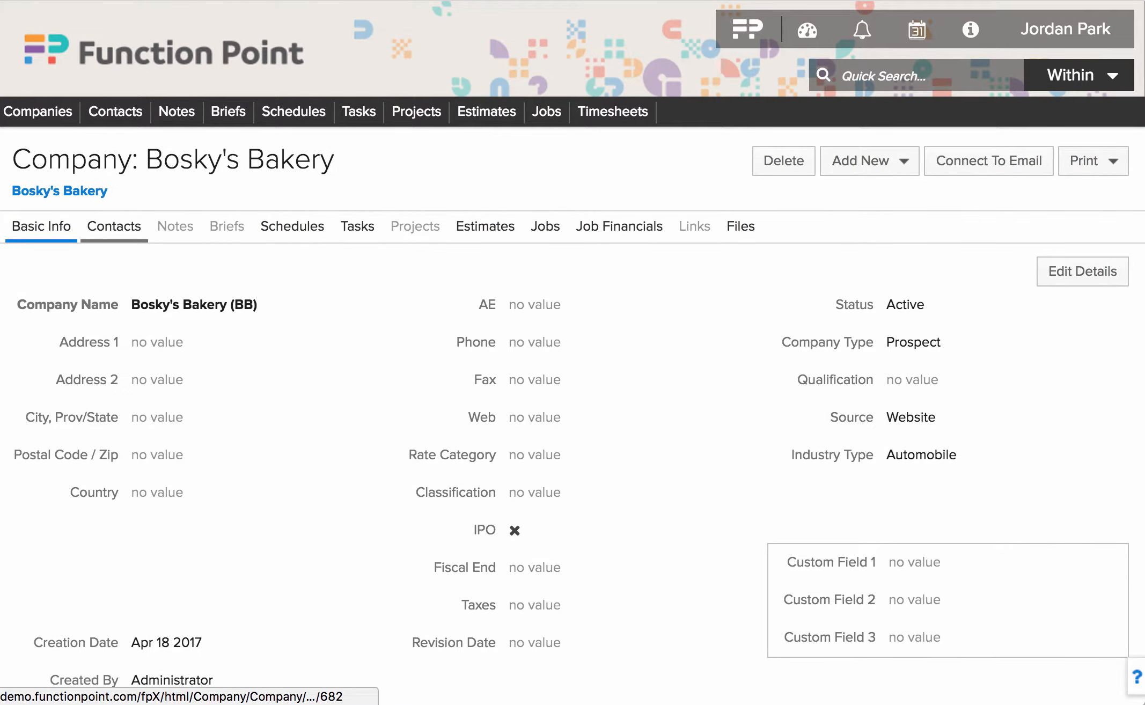
{"action": "left_click", "coordinate": [114, 227]}
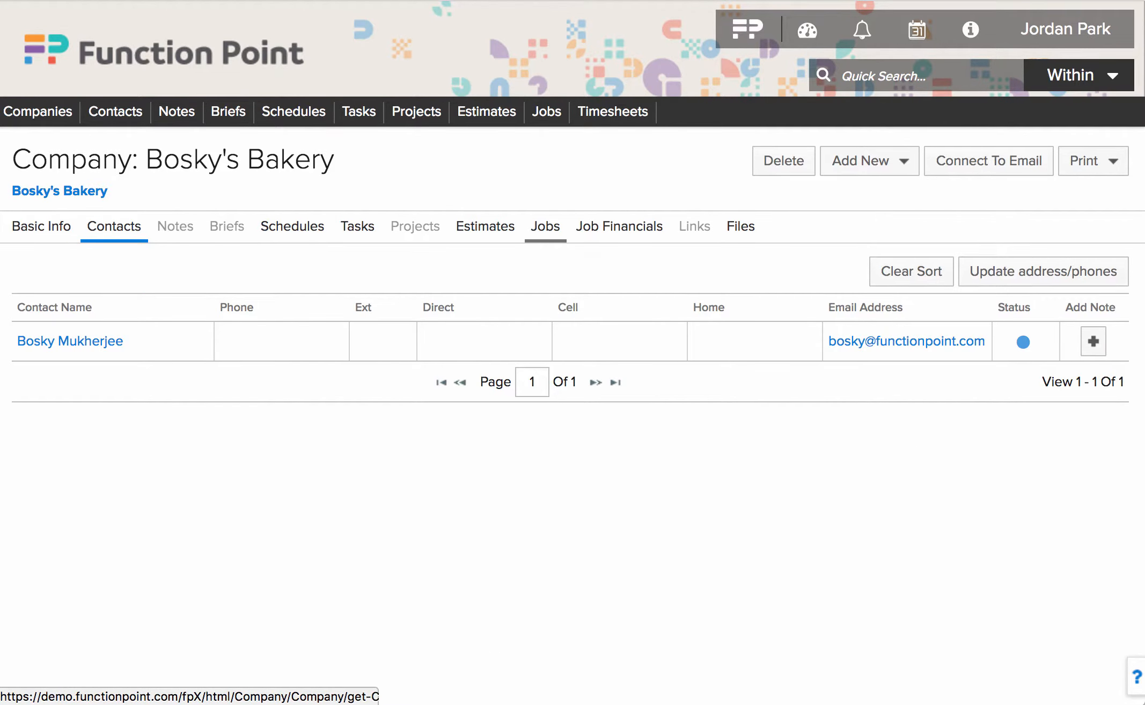
{"action": "left_click", "coordinate": [545, 227]}
{"action": "left_click", "coordinate": [619, 227]}
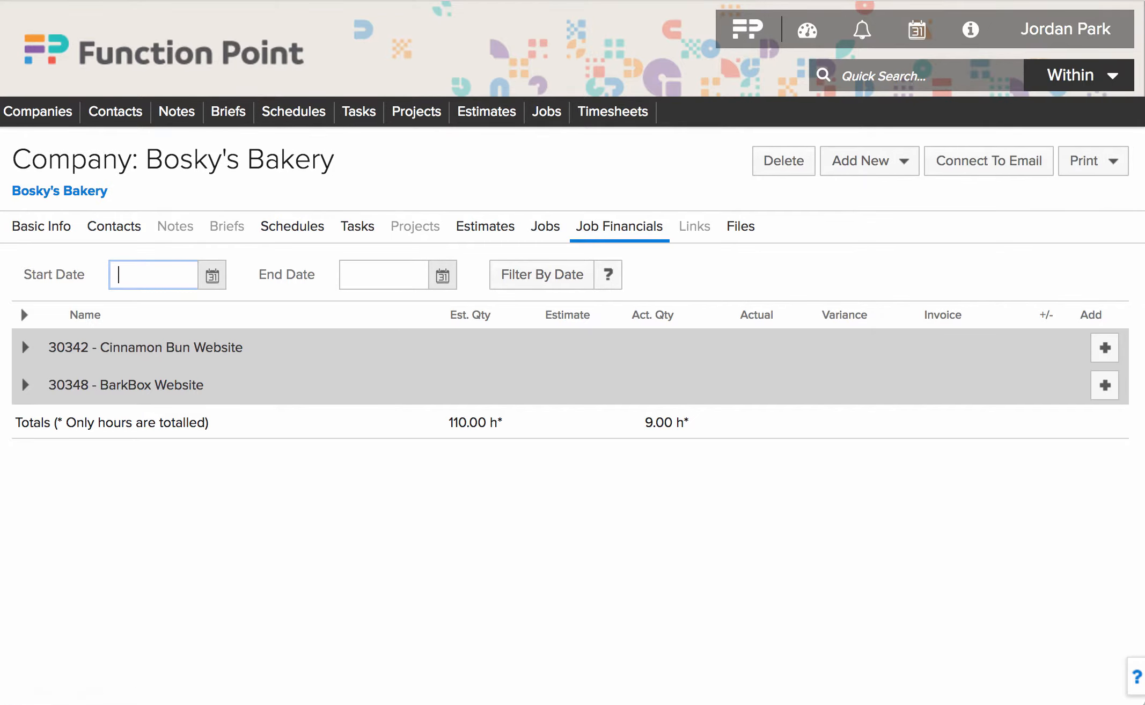
{"action": "left_click", "coordinate": [883, 76]}
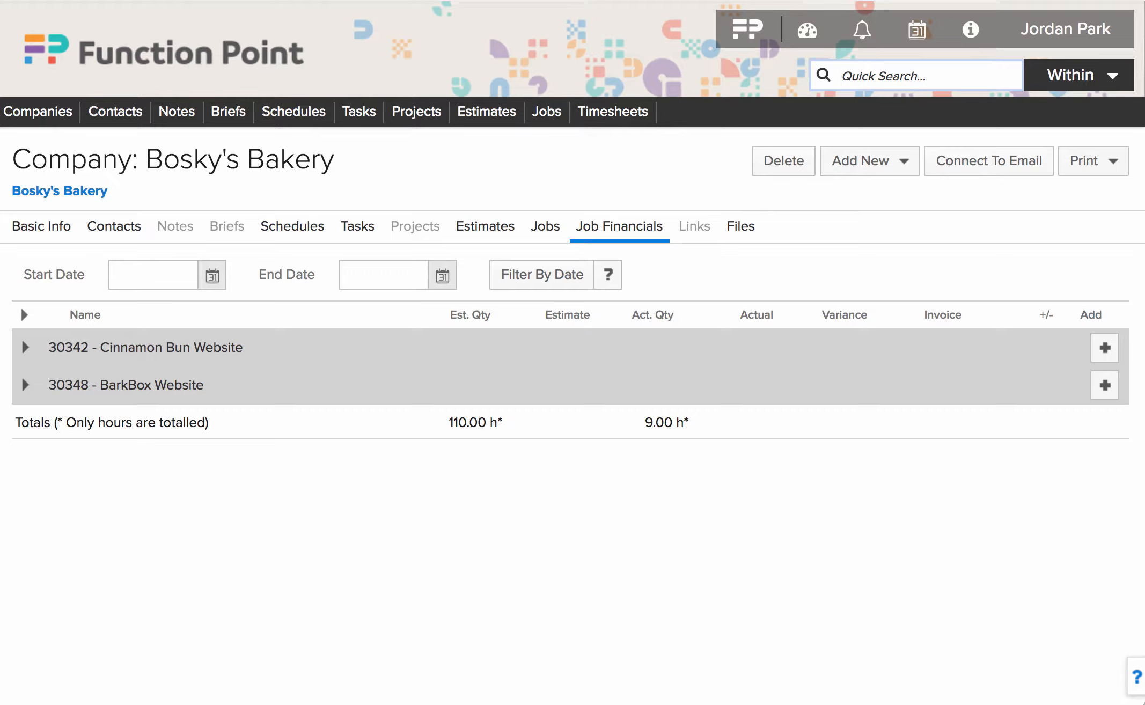
- Quick Search a contact by name within Contacts and open their record
{"action": "mouse_move", "coordinate": [1078, 76]}
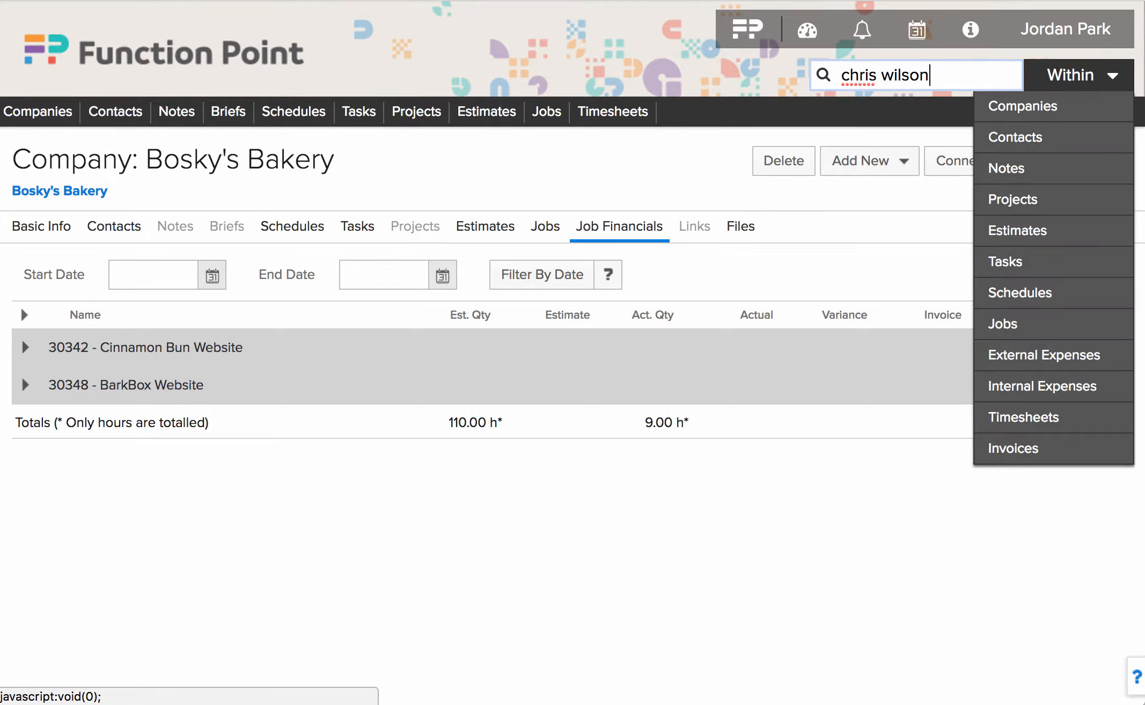
{"action": "left_click", "coordinate": [1026, 137]}
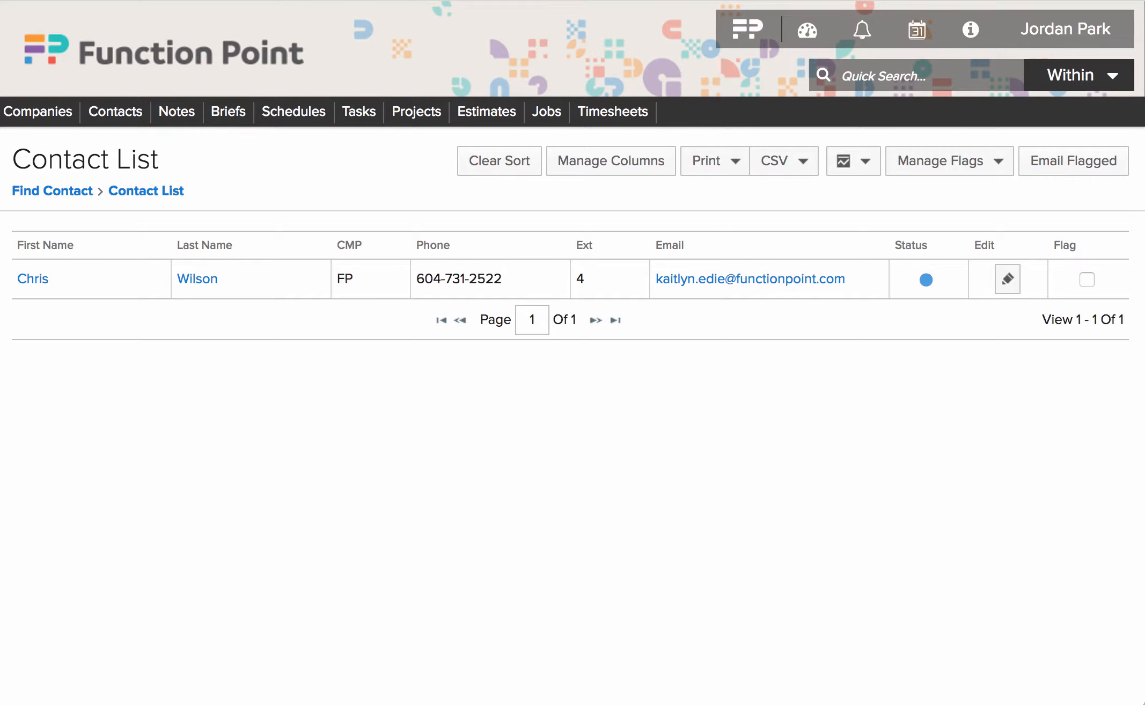
{"action": "left_click", "coordinate": [33, 279]}
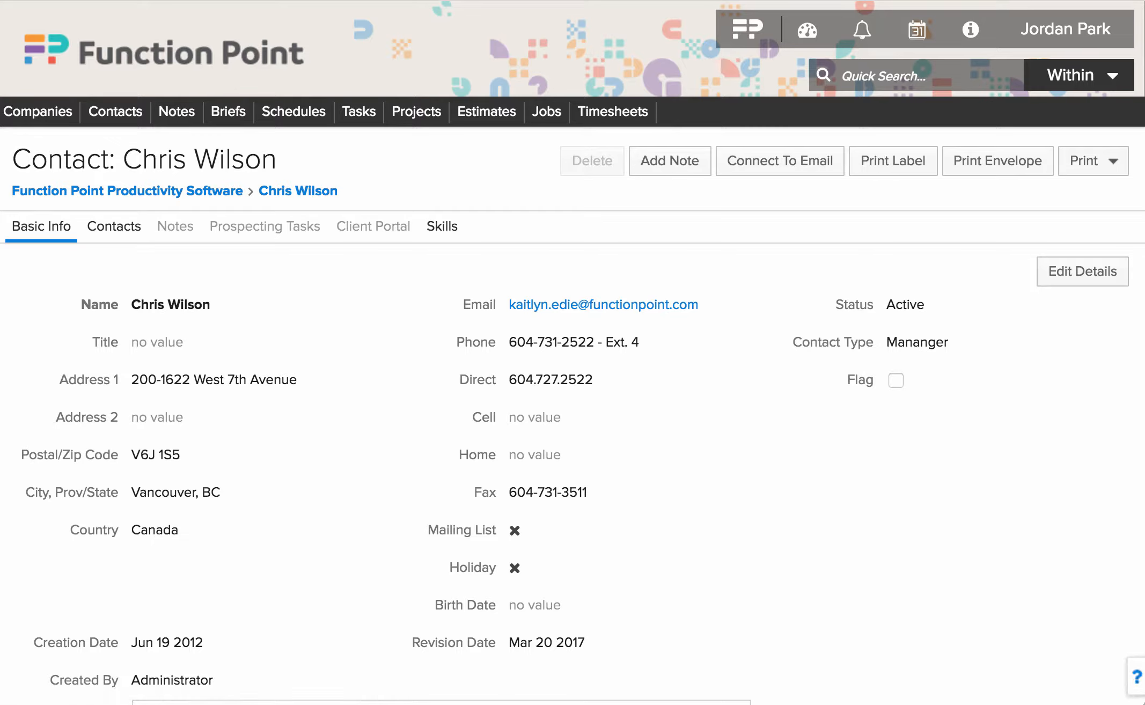
- Quick Search tasks for 'client', finding task 1771 Conduct Client Discovery Meeting
{"action": "left_click", "coordinate": [907, 75]}
{"action": "type", "text": "client"}
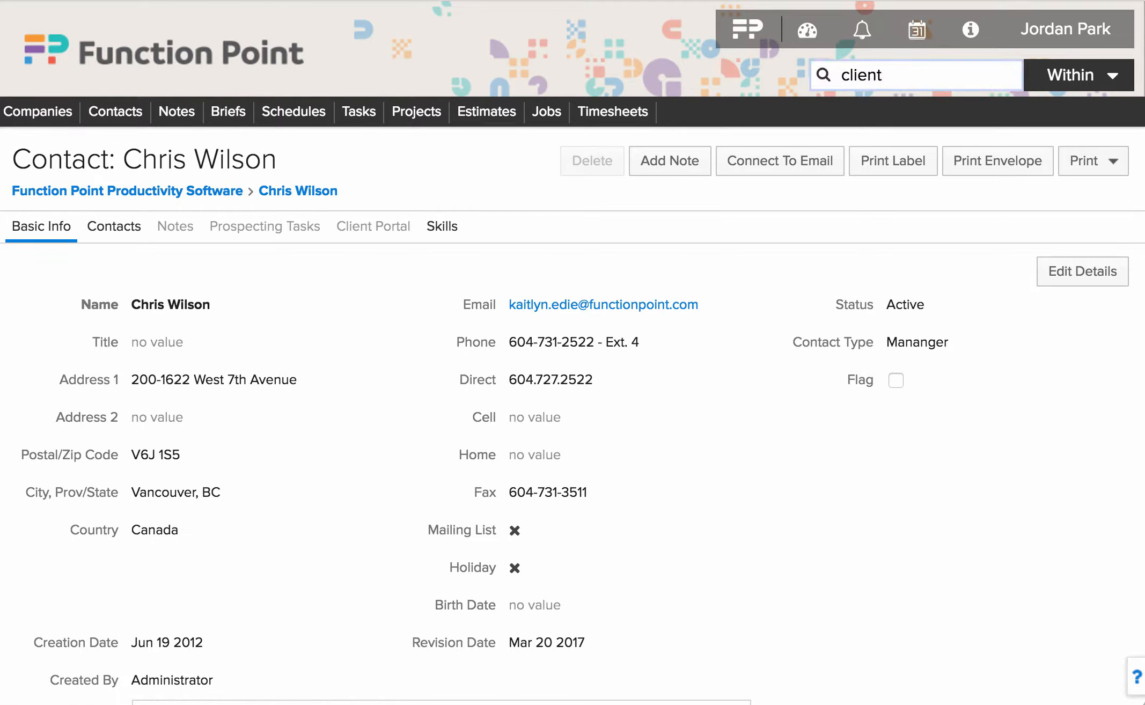
{"action": "left_click", "coordinate": [1074, 75]}
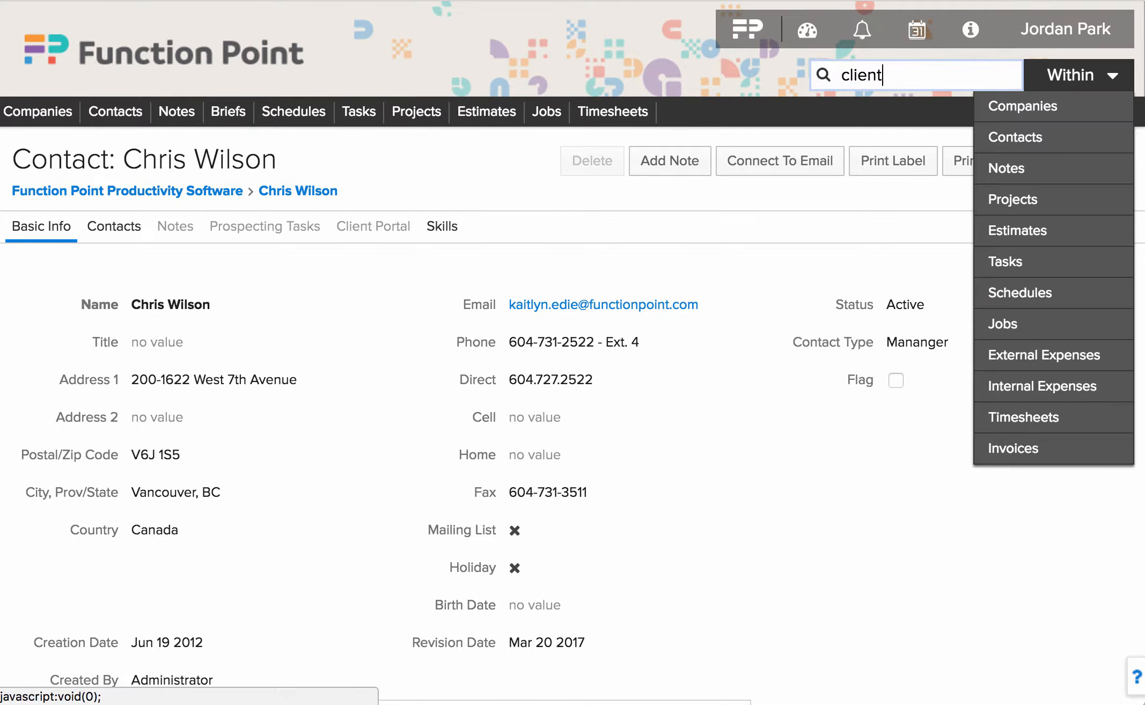
{"action": "left_click", "coordinate": [1015, 261]}
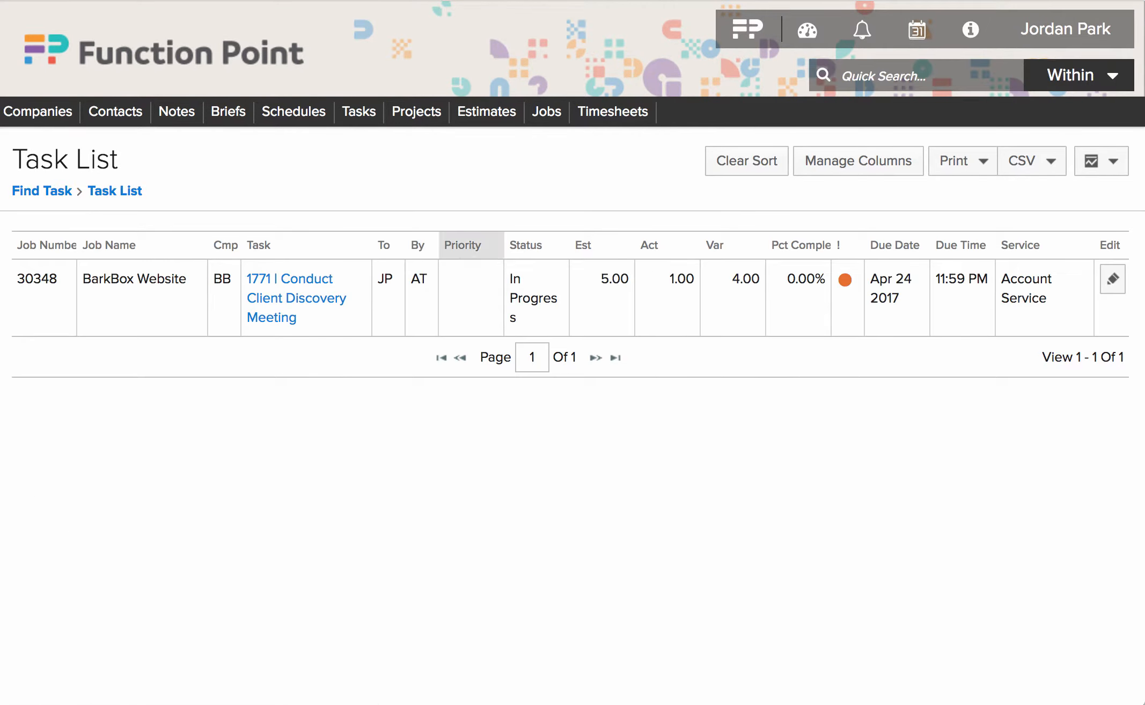
- Choose Find Job from the Jobs menu to show the empty Job Find page
{"action": "mouse_move", "coordinate": [1074, 75]}
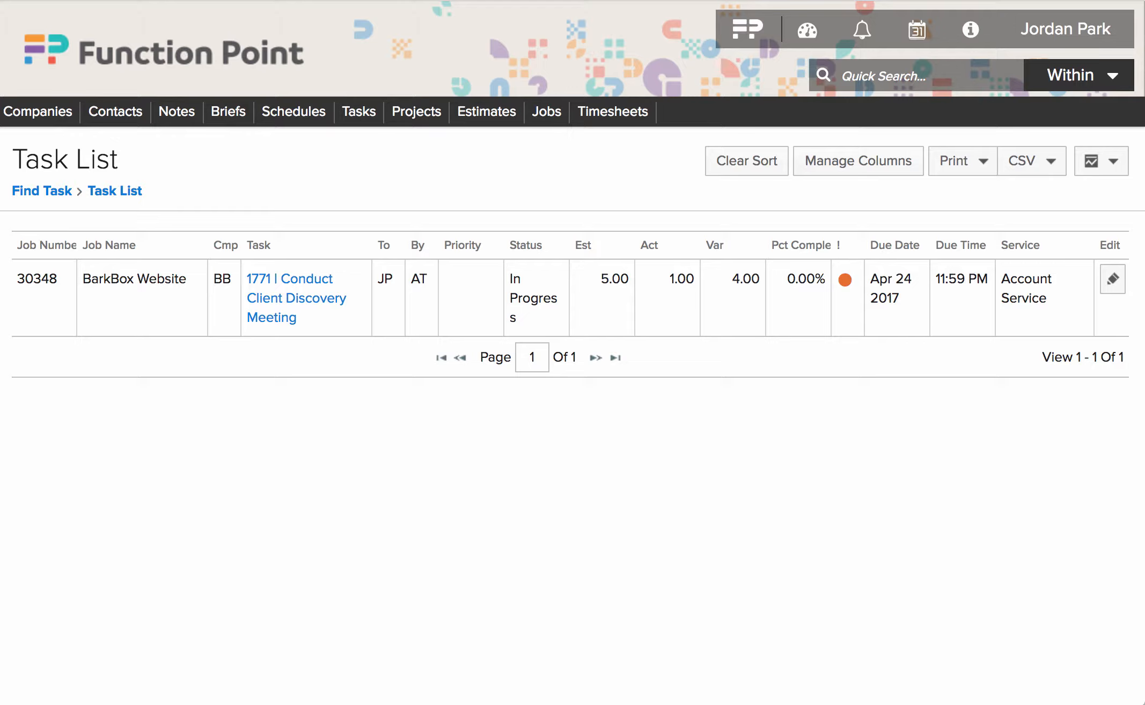
{"action": "mouse_move", "coordinate": [546, 111]}
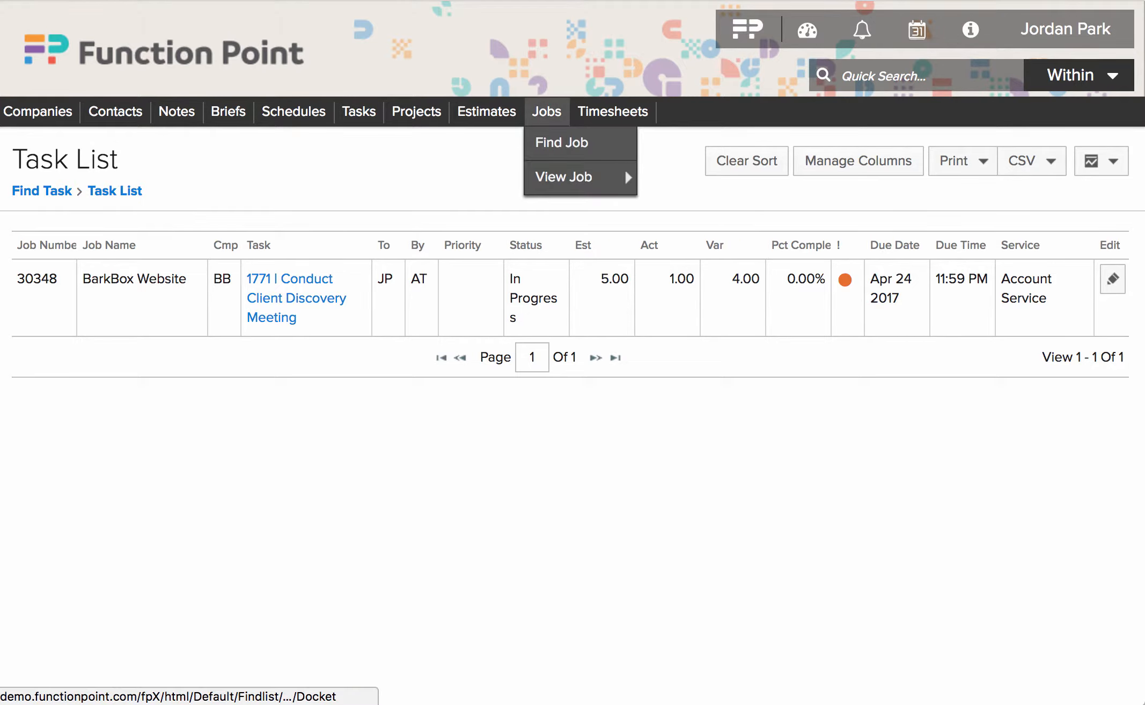
{"action": "left_click", "coordinate": [562, 142]}
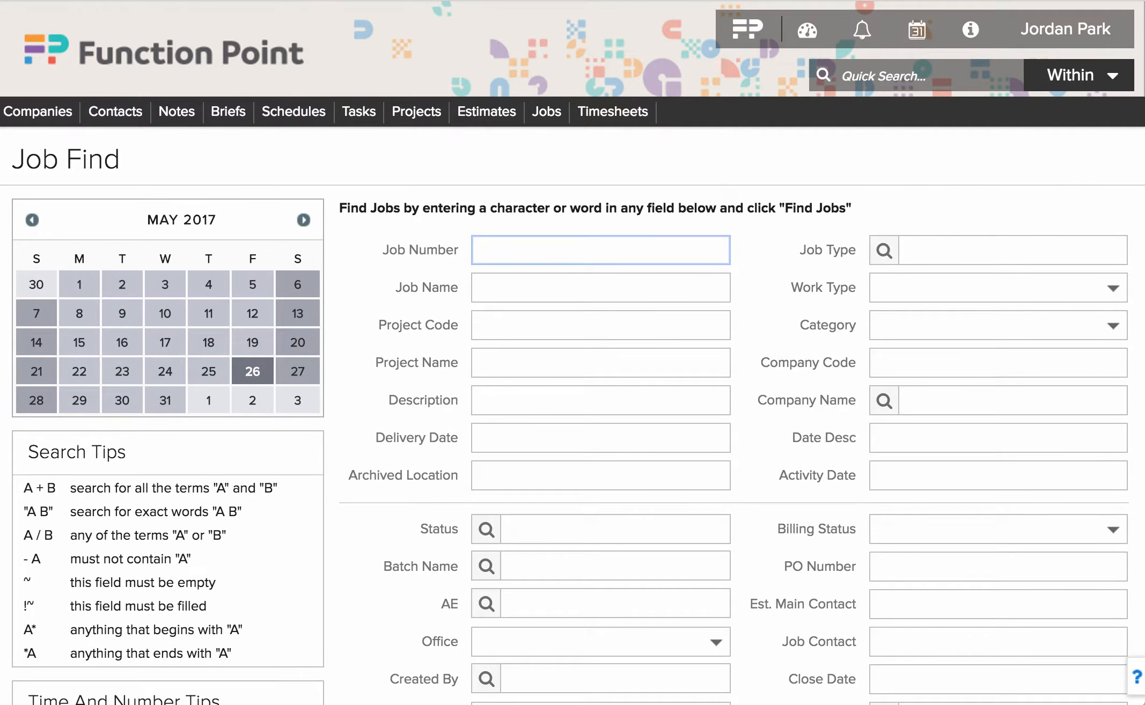
- Find jobs with creation dates May 1 to May 27, 2017, returning jobs 30348–30351
{"action": "mouse_move", "coordinate": [613, 111]}
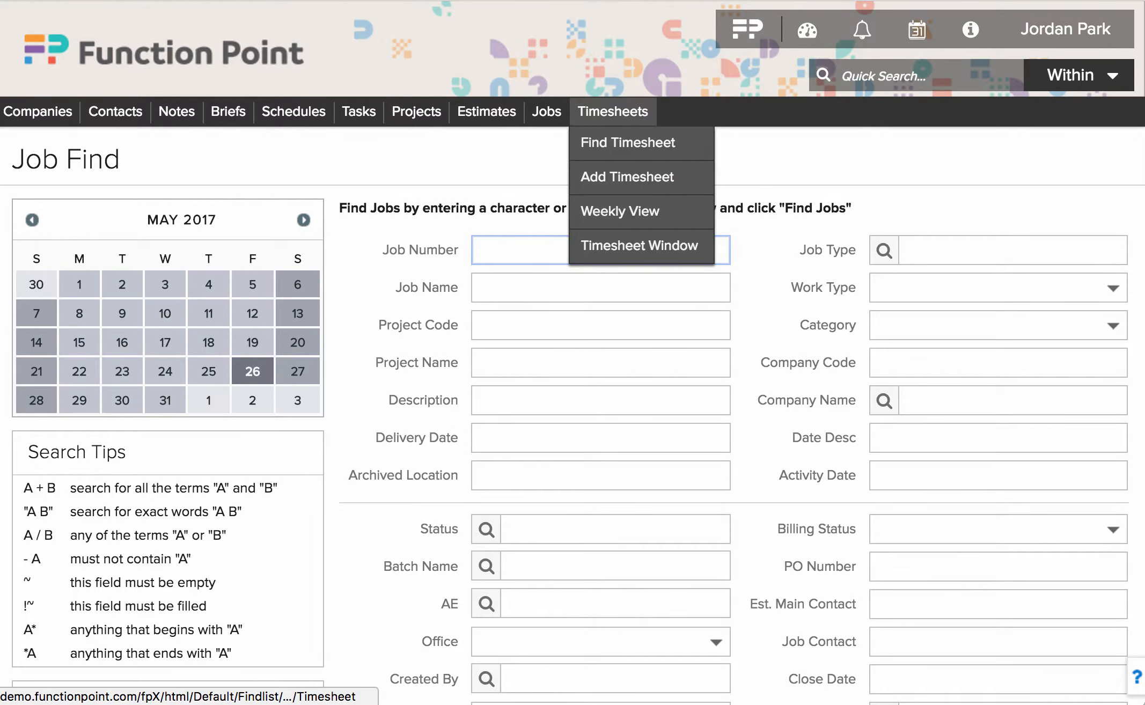
{"action": "mouse_move", "coordinate": [416, 111]}
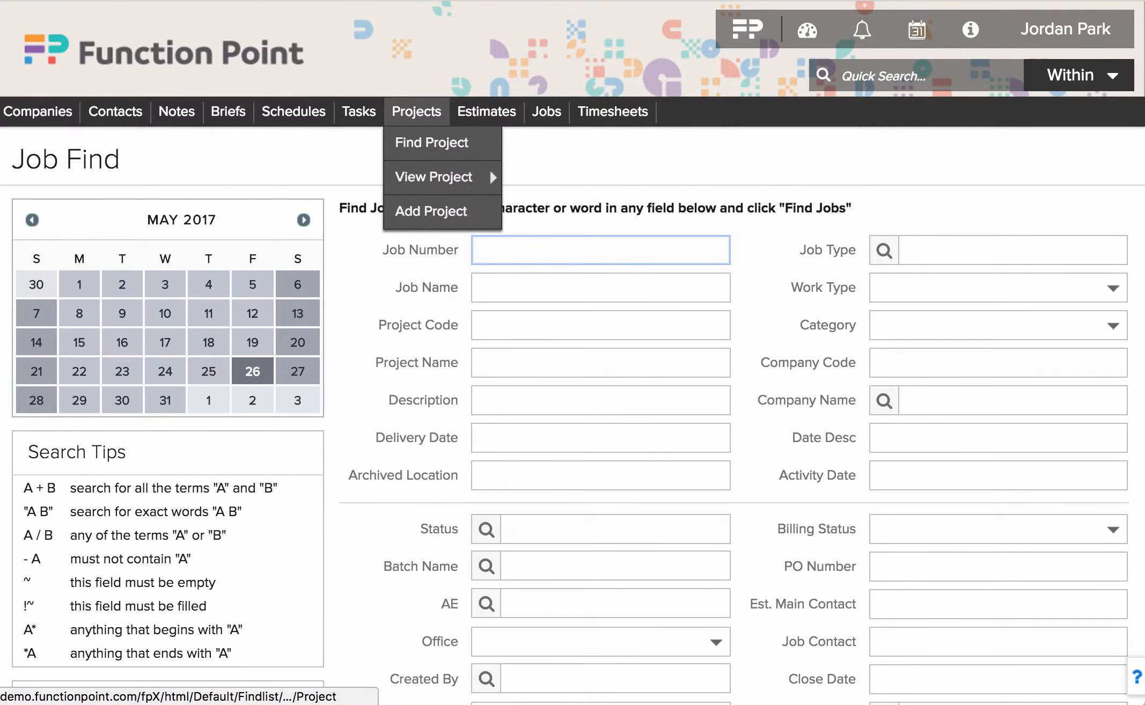
{"action": "mouse_move", "coordinate": [228, 112]}
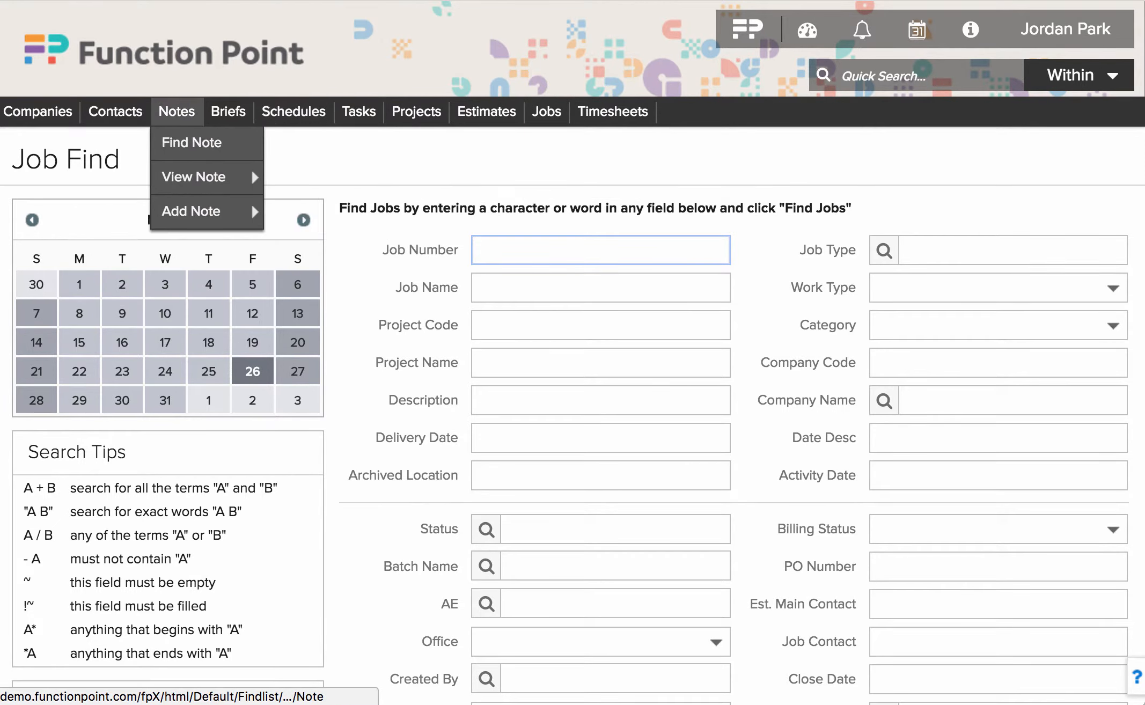
{"action": "mouse_move", "coordinate": [38, 112]}
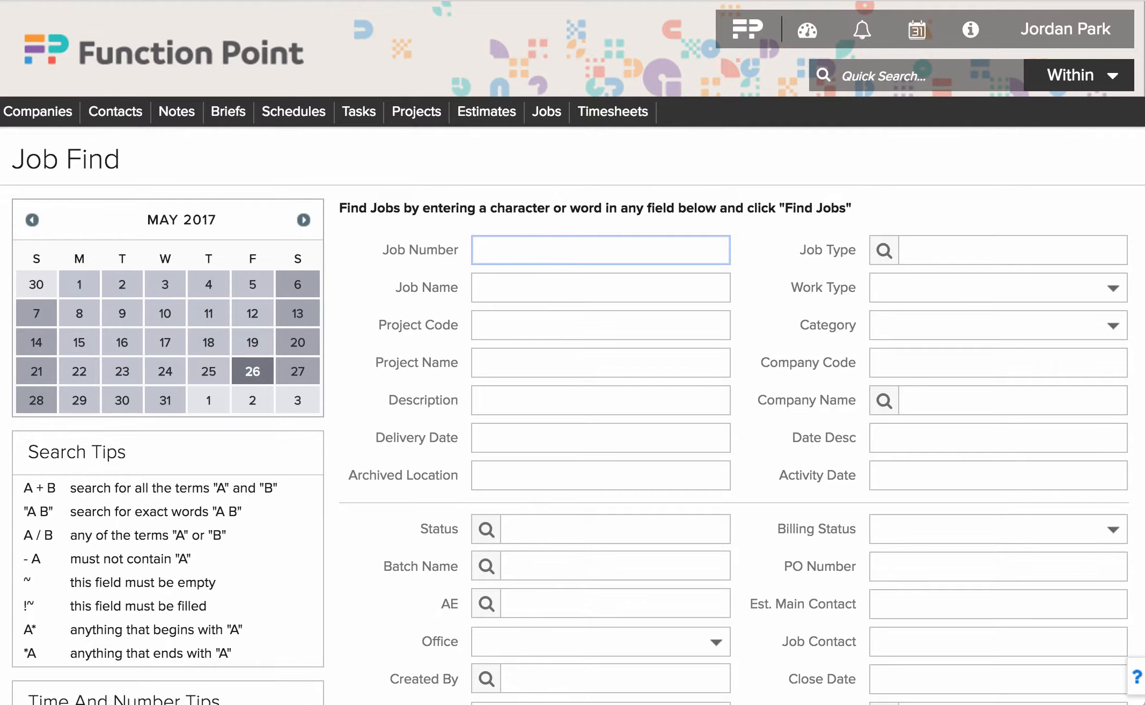
{"action": "scroll", "coordinate": [572, 422], "scroll_direction": "down", "scroll_amount": 3}
{"action": "scroll", "coordinate": [572, 422], "scroll_direction": "down", "scroll_amount": 2}
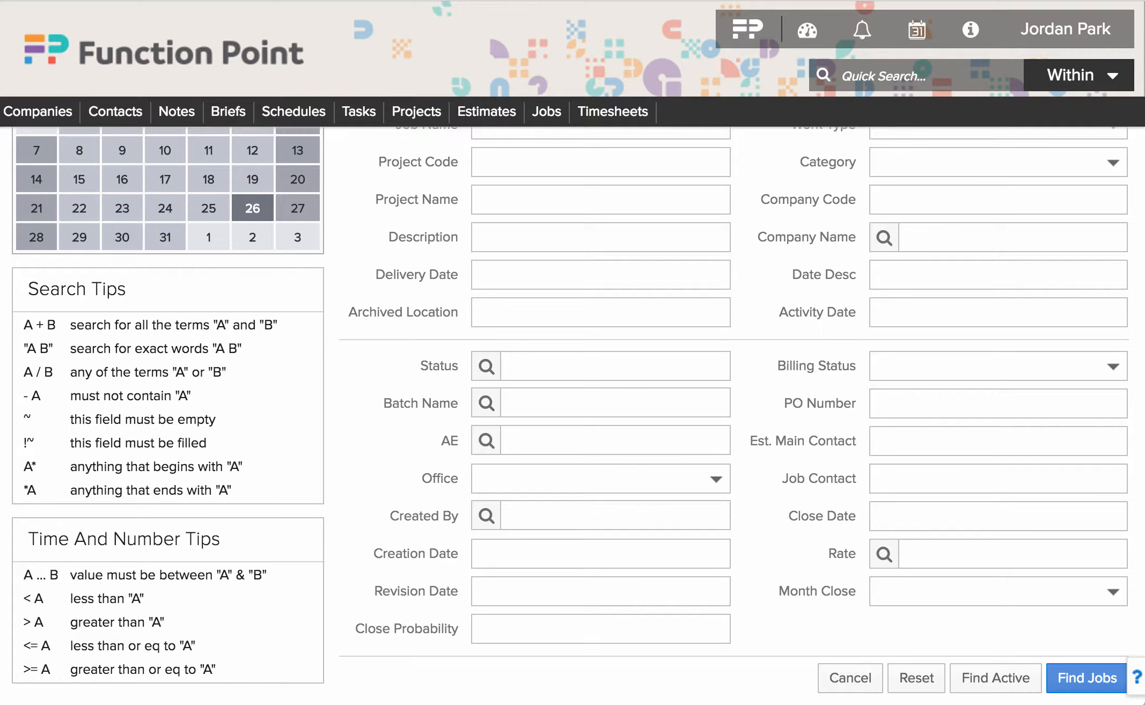
{"action": "left_click", "coordinate": [600, 553]}
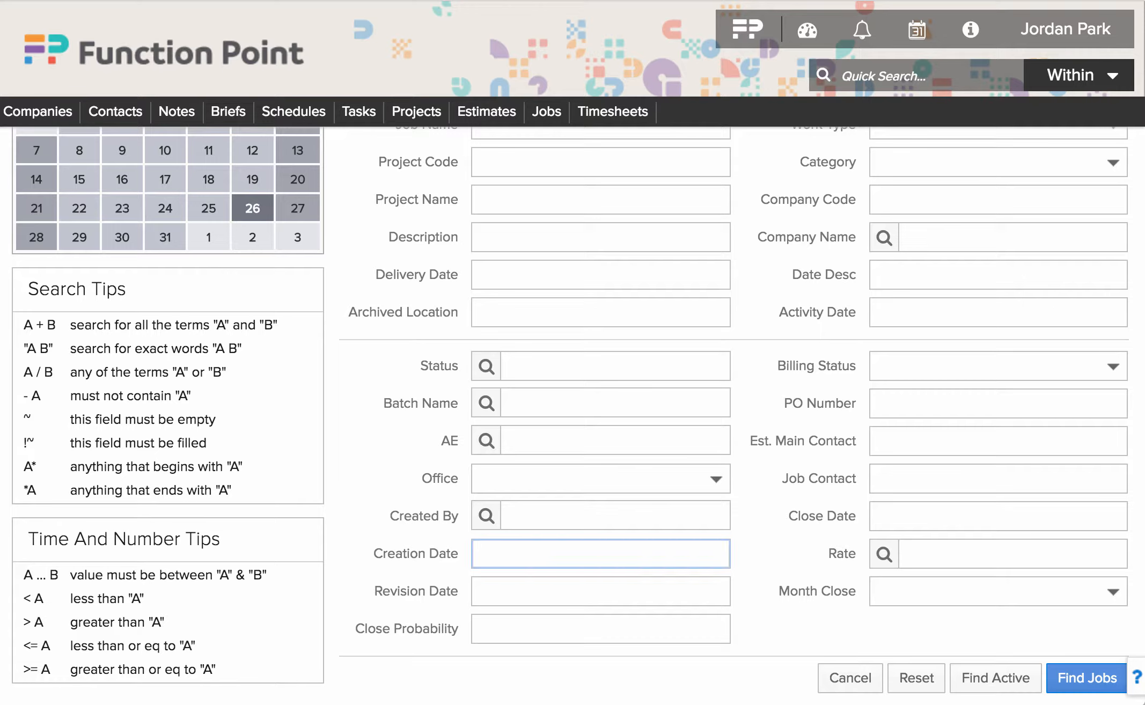
{"action": "type", "text": "may 1 ... may 27"}
{"action": "left_click", "coordinate": [1087, 677]}
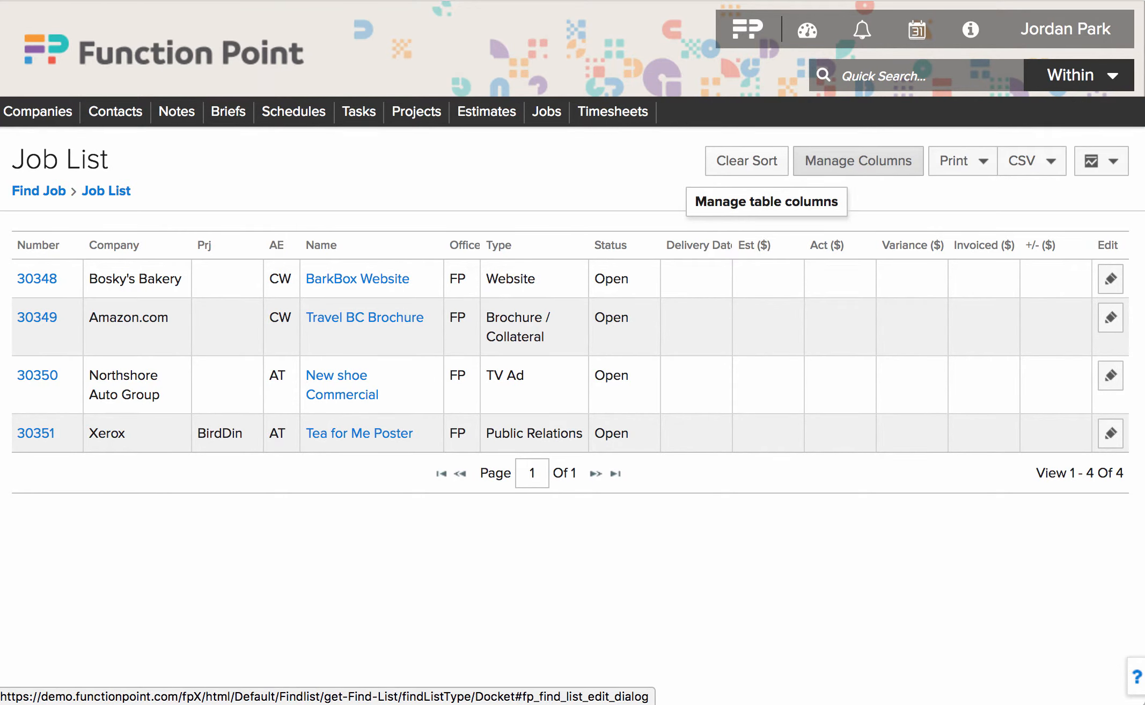
- Add an Est Hrs column to the Job List between Status and Delivery Date and save it
{"action": "left_click", "coordinate": [858, 161]}
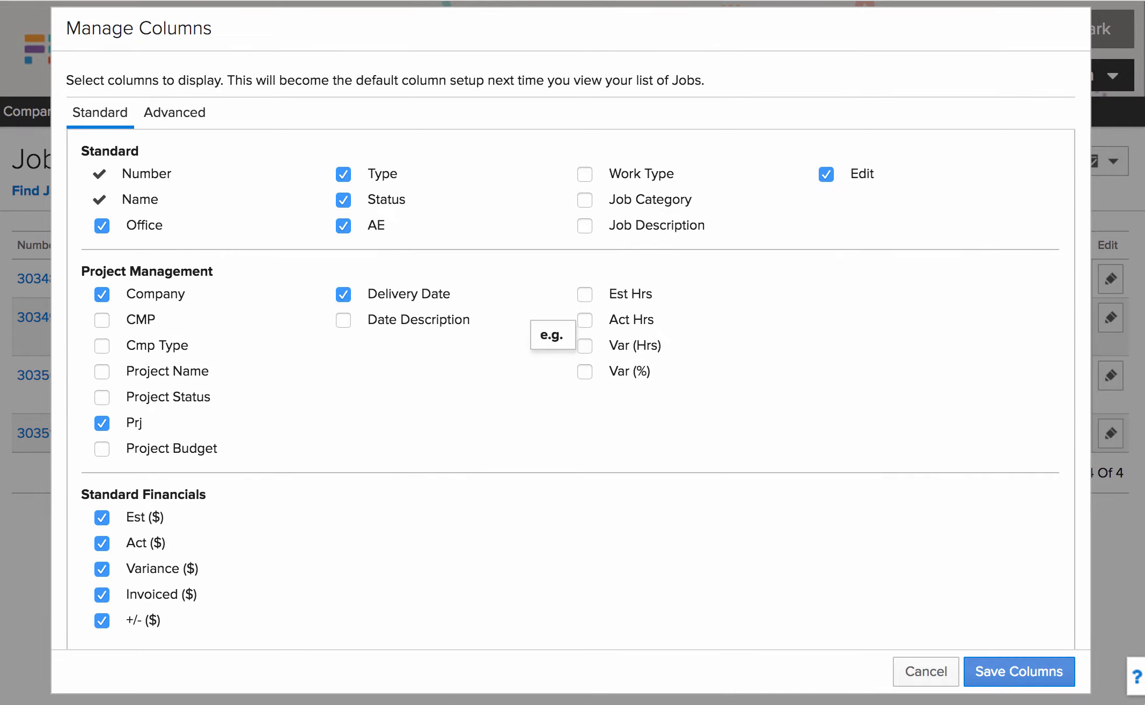
{"action": "left_click", "coordinate": [585, 294]}
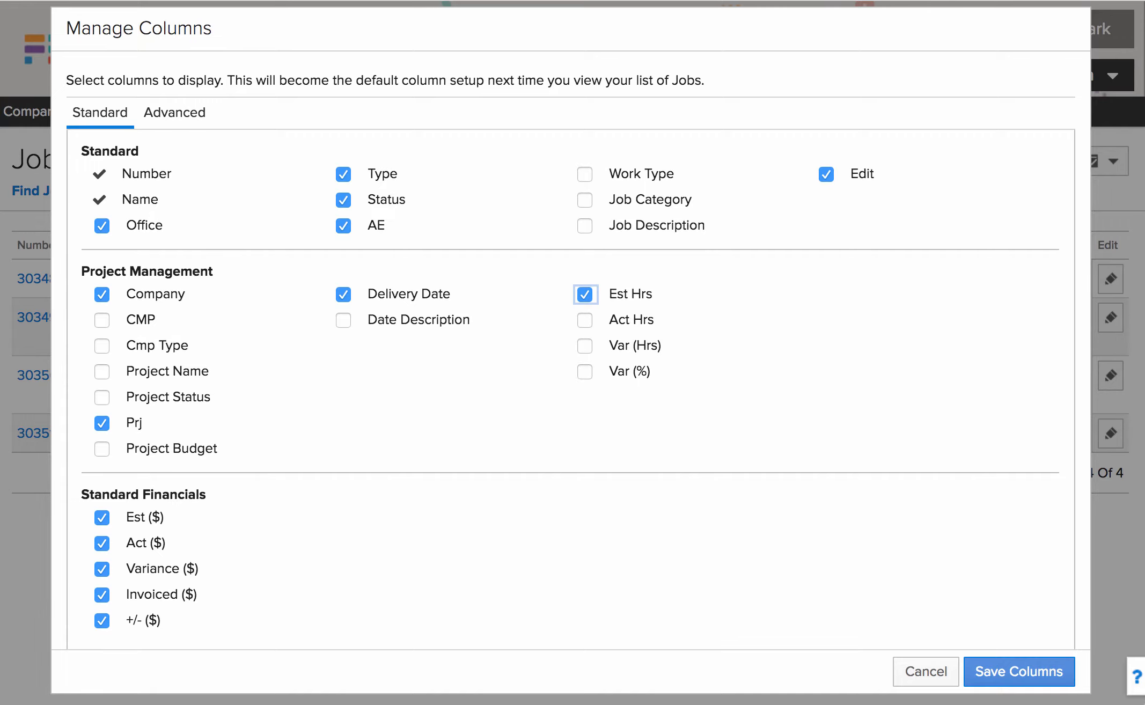
{"action": "scroll", "coordinate": [571, 350], "scroll_direction": "down", "scroll_amount": 4}
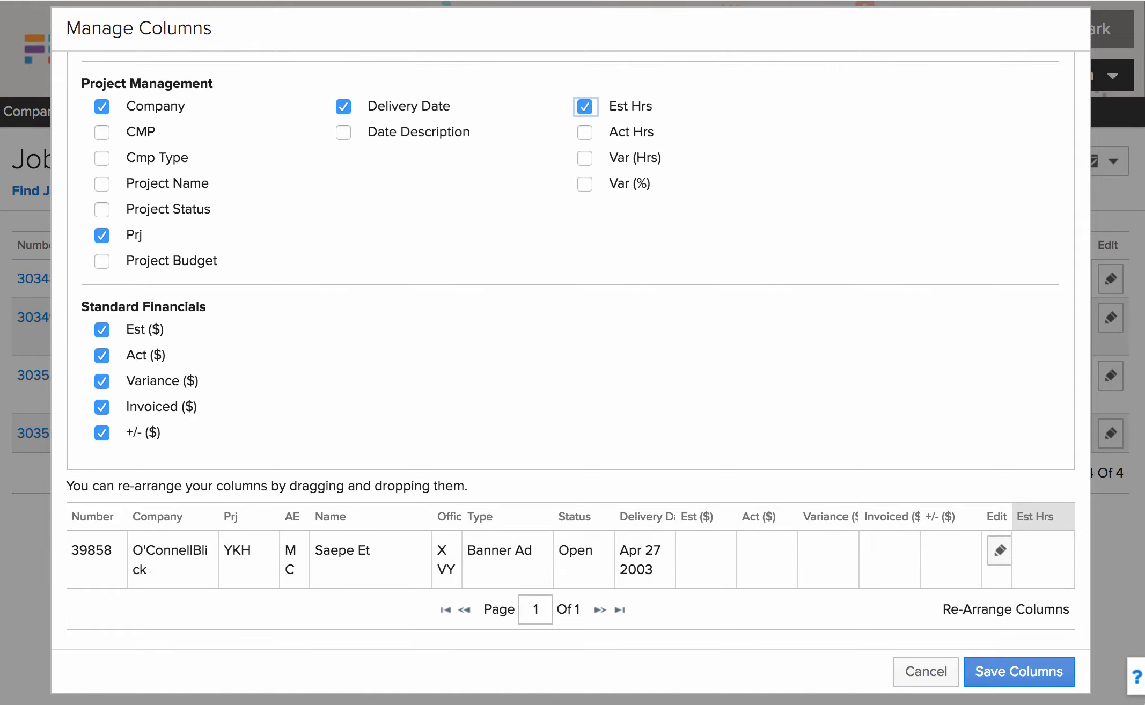
{"action": "left_click_drag", "start_coordinate": [1035, 516], "coordinate": [681, 517]}
{"action": "left_click_drag", "start_coordinate": [623, 517], "coordinate": [627, 516]}
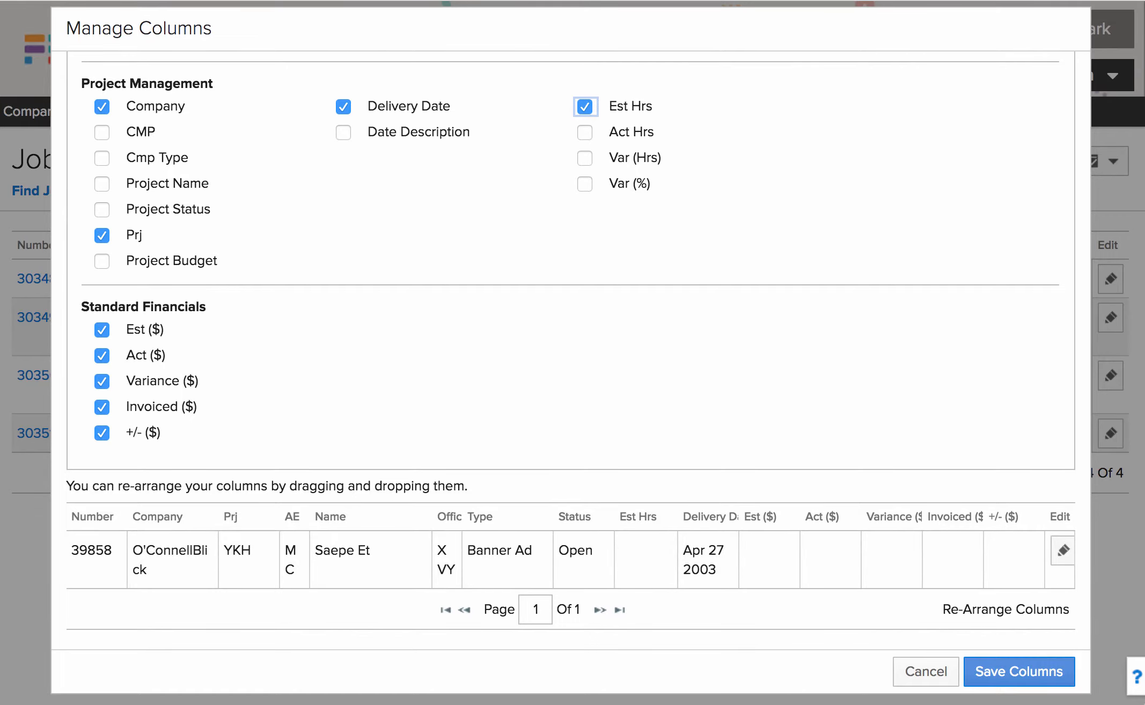
{"action": "left_click", "coordinate": [1018, 672]}
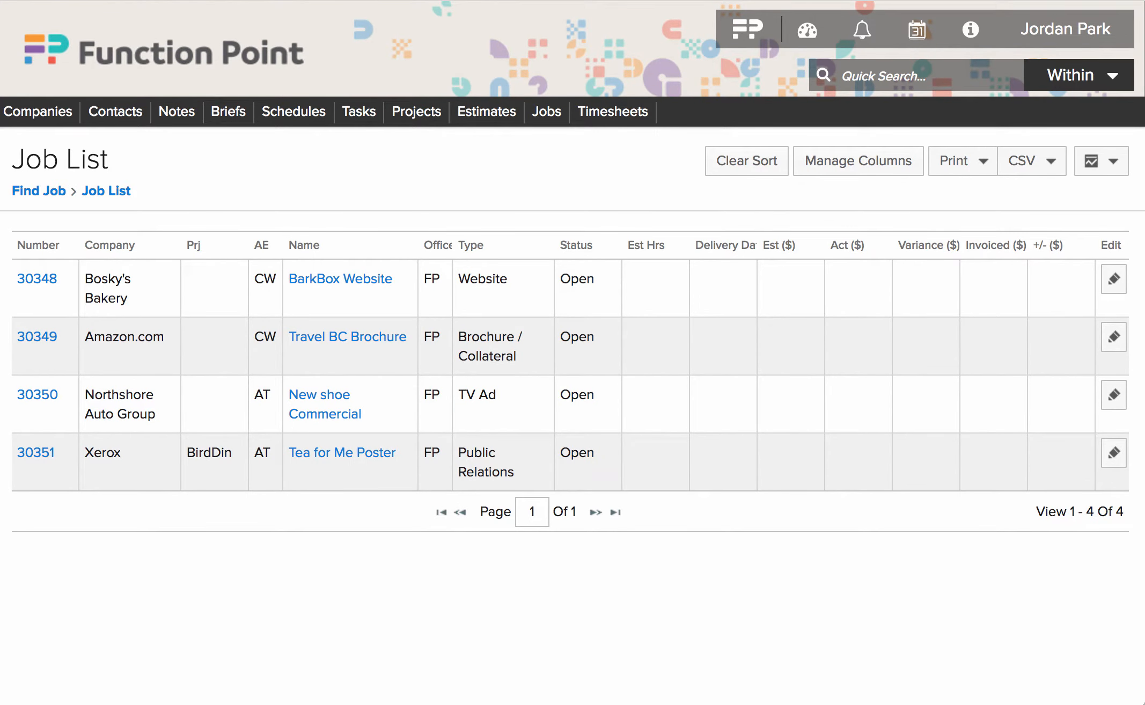
{"action": "mouse_move", "coordinate": [1065, 28]}
{"action": "left_click", "coordinate": [1024, 161]}
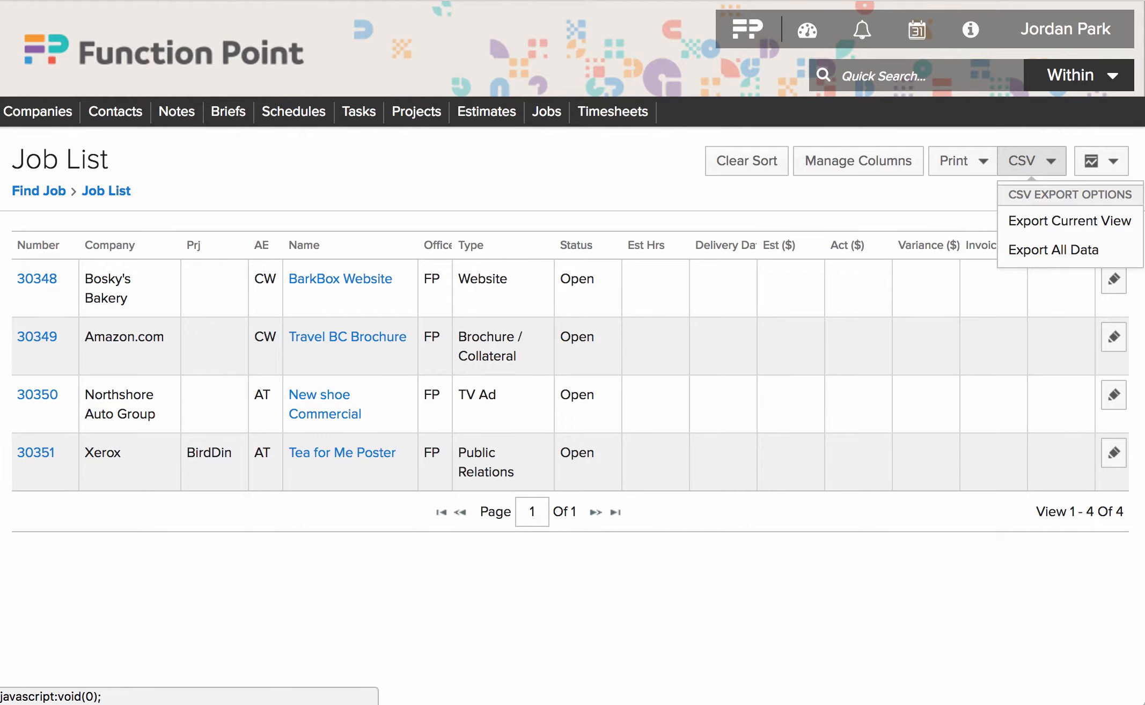
{"action": "left_click", "coordinate": [961, 161]}
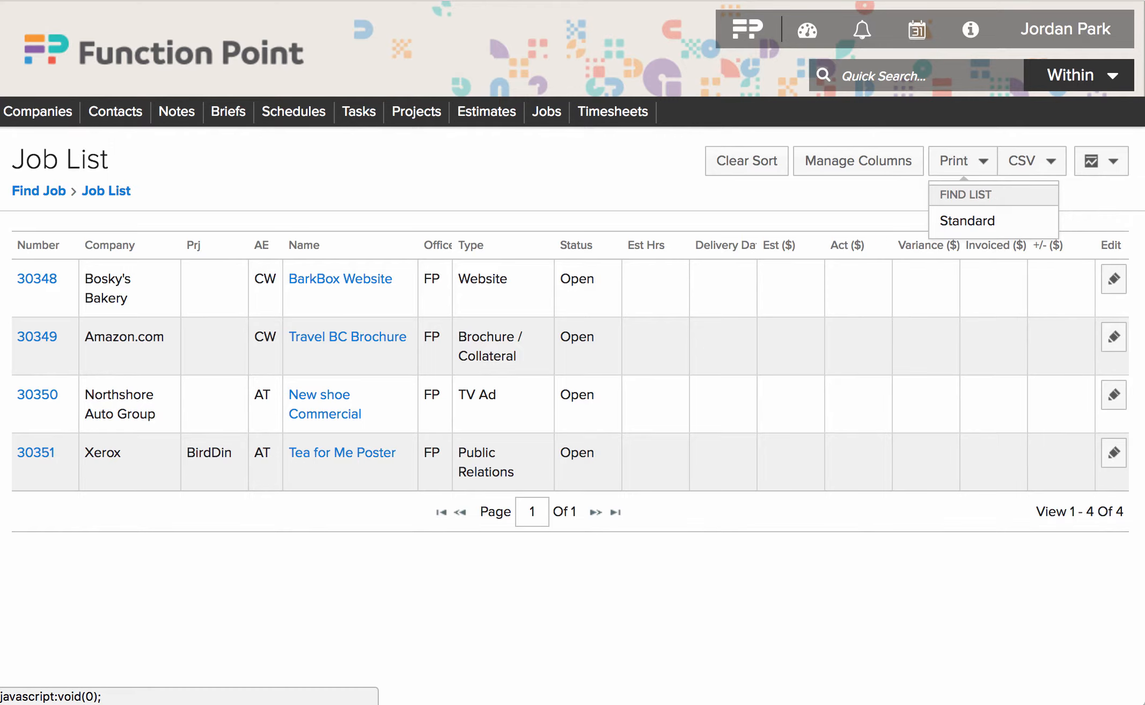
{"action": "left_click", "coordinate": [966, 221]}
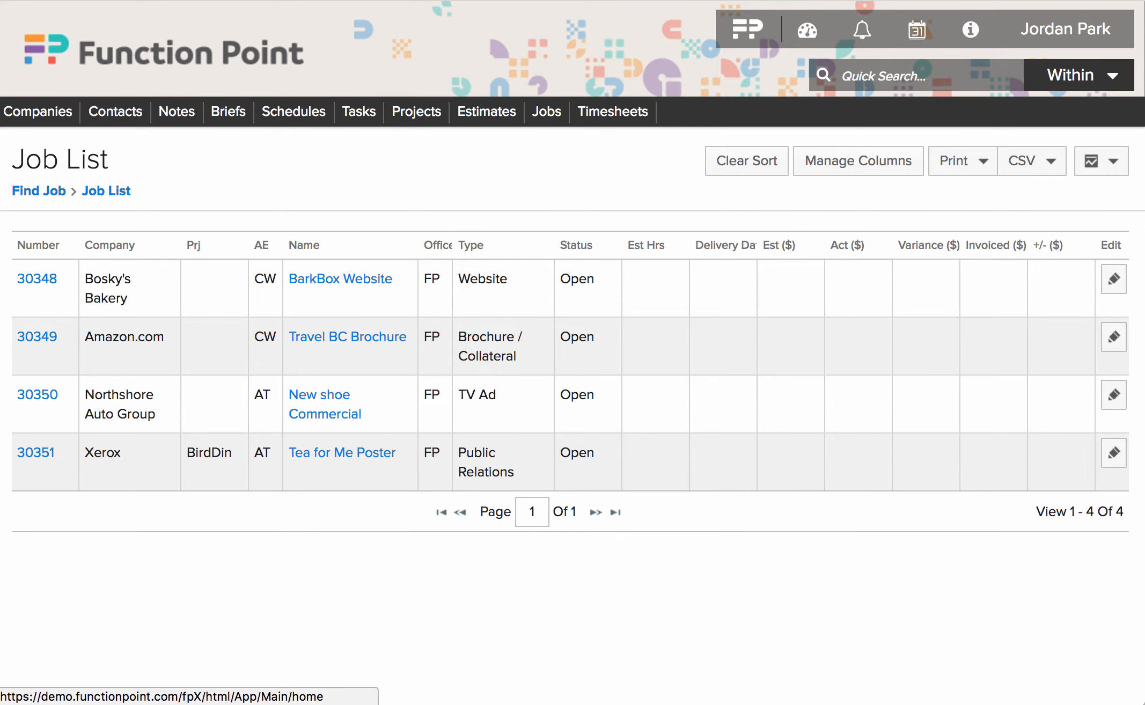
- Return to the Dashboard and open the FP Buddy in-app help listing Dashboard articles
{"action": "left_click", "coordinate": [807, 30]}
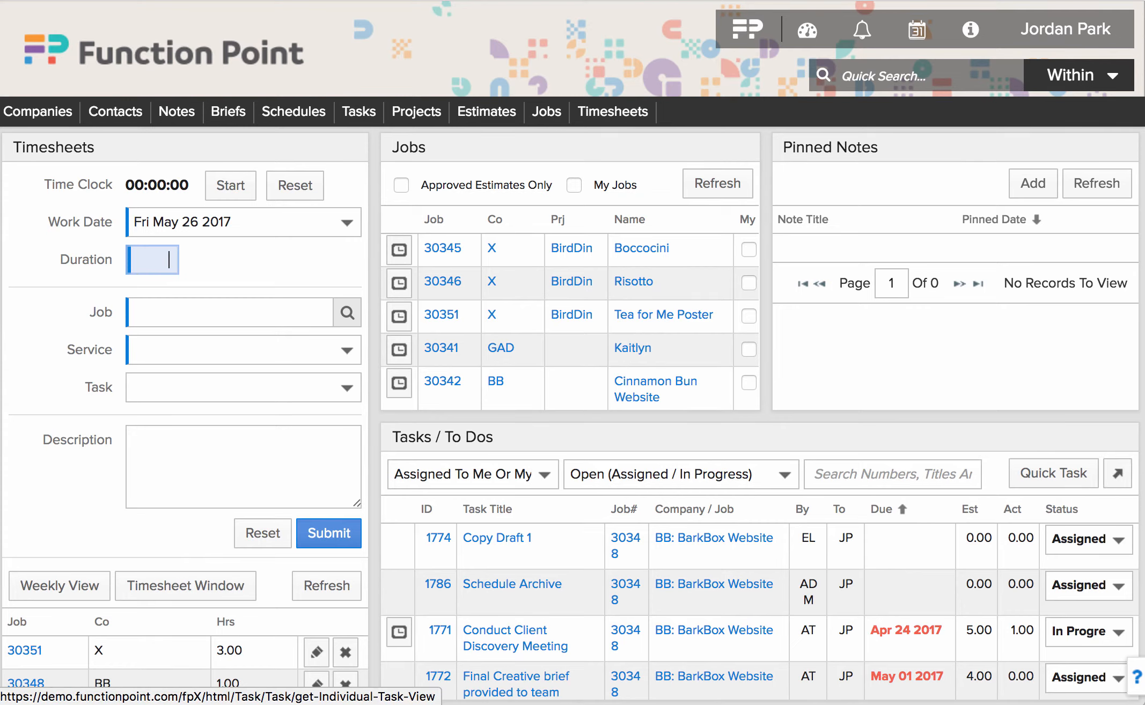
{"action": "mouse_move", "coordinate": [613, 111]}
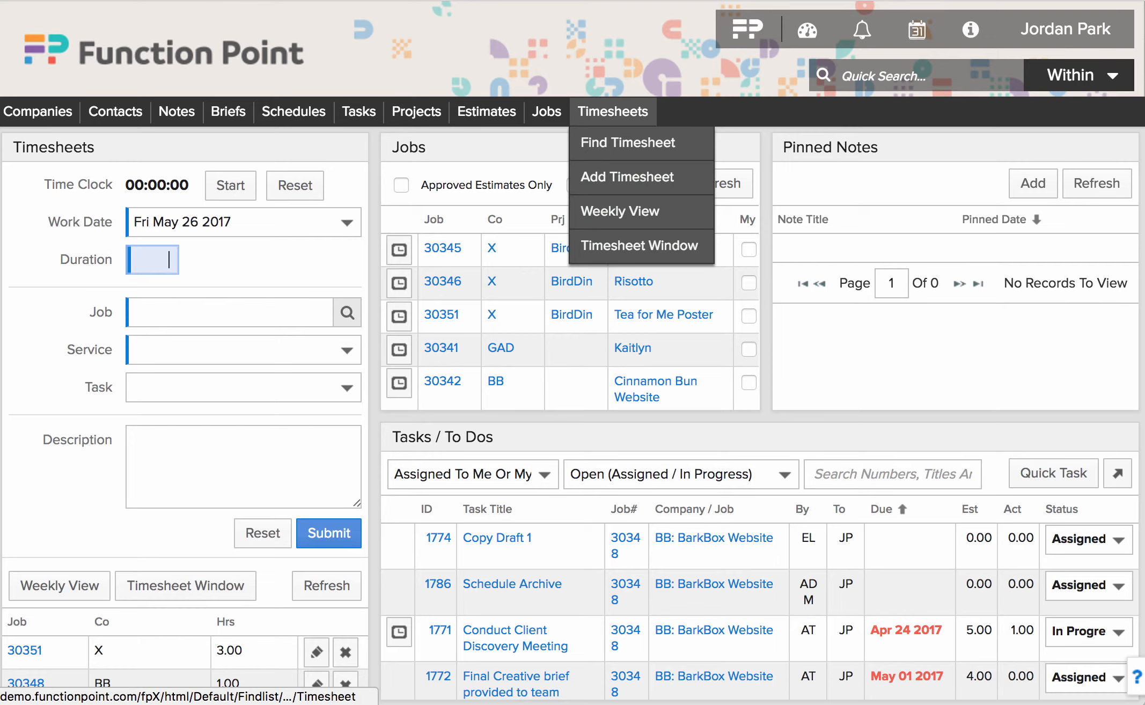
{"action": "mouse_move", "coordinate": [487, 111]}
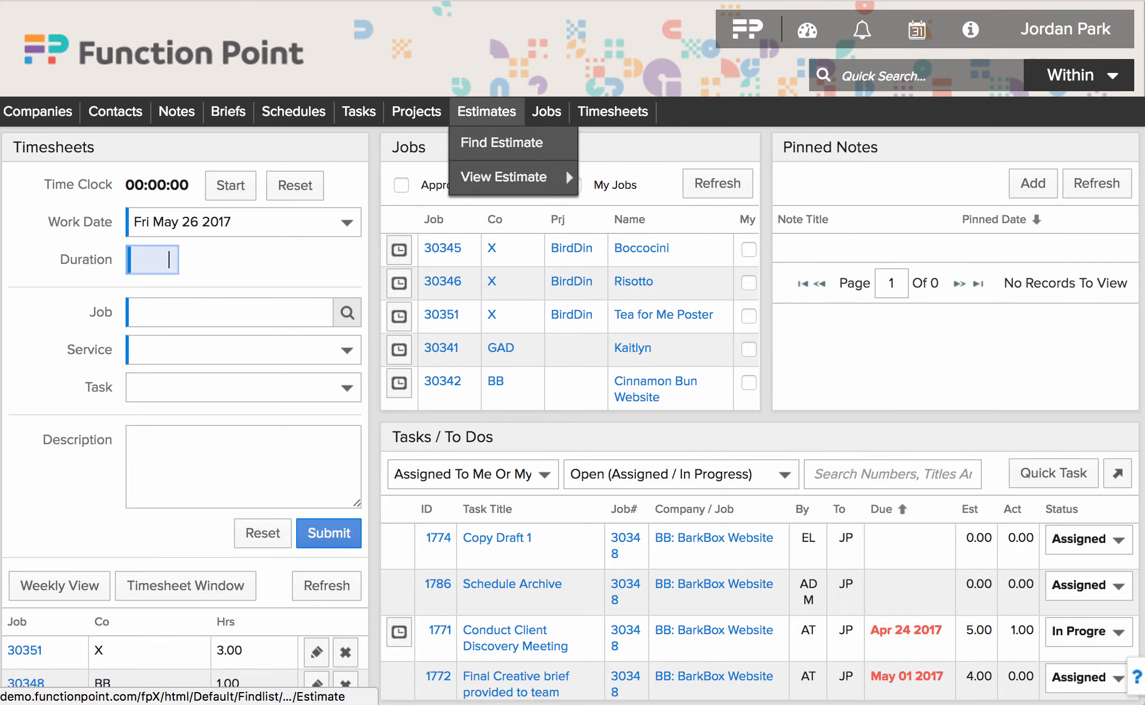
{"action": "mouse_move", "coordinate": [359, 111]}
{"action": "mouse_move", "coordinate": [293, 111]}
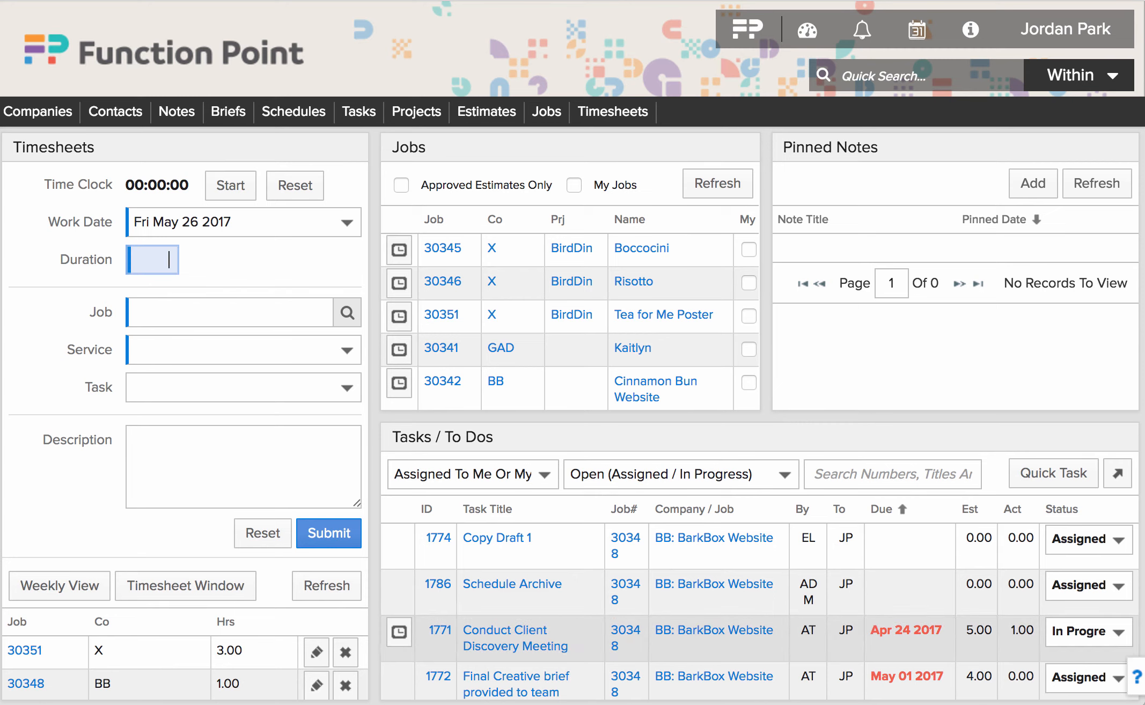
{"action": "mouse_move", "coordinate": [1136, 678]}
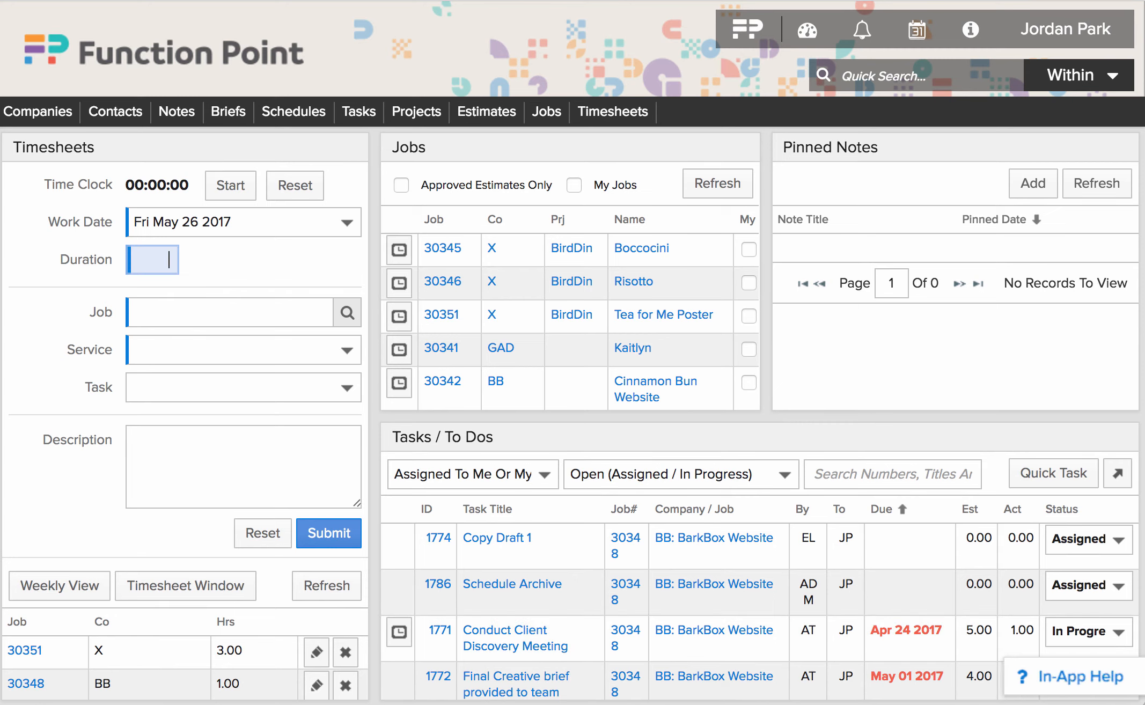
{"action": "left_click", "coordinate": [1081, 676]}
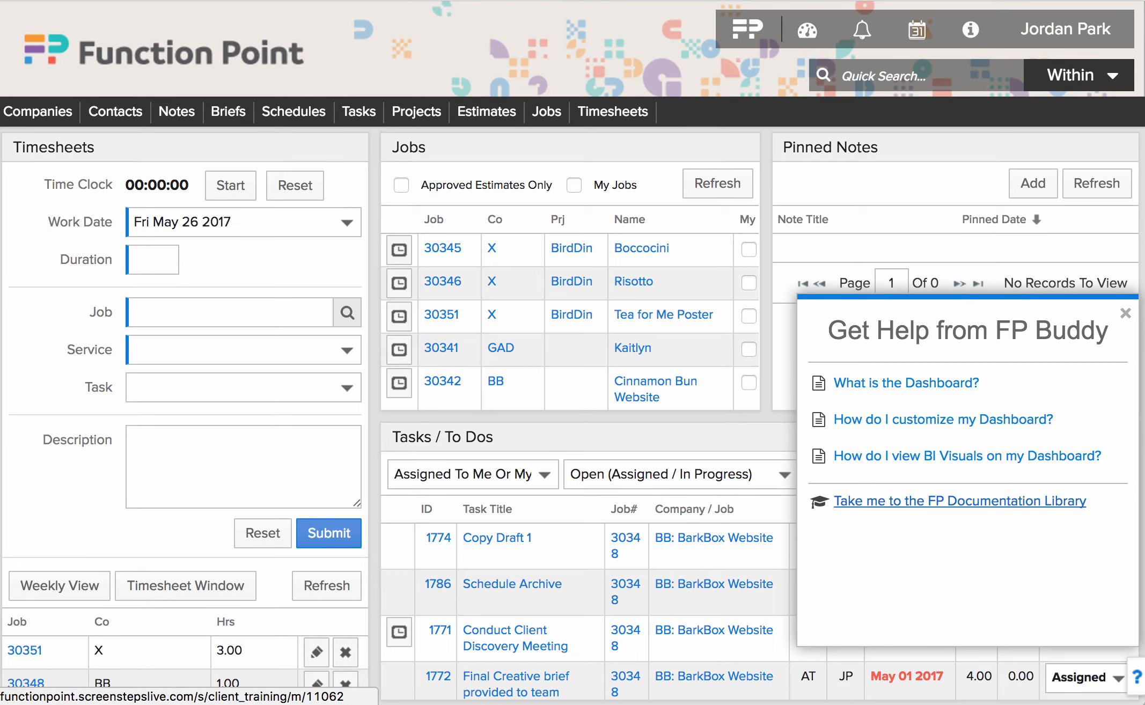
- Search the FP Documentation Library for 'service groups' and open 'What are fp. services?'
{"action": "left_click", "coordinate": [961, 501]}
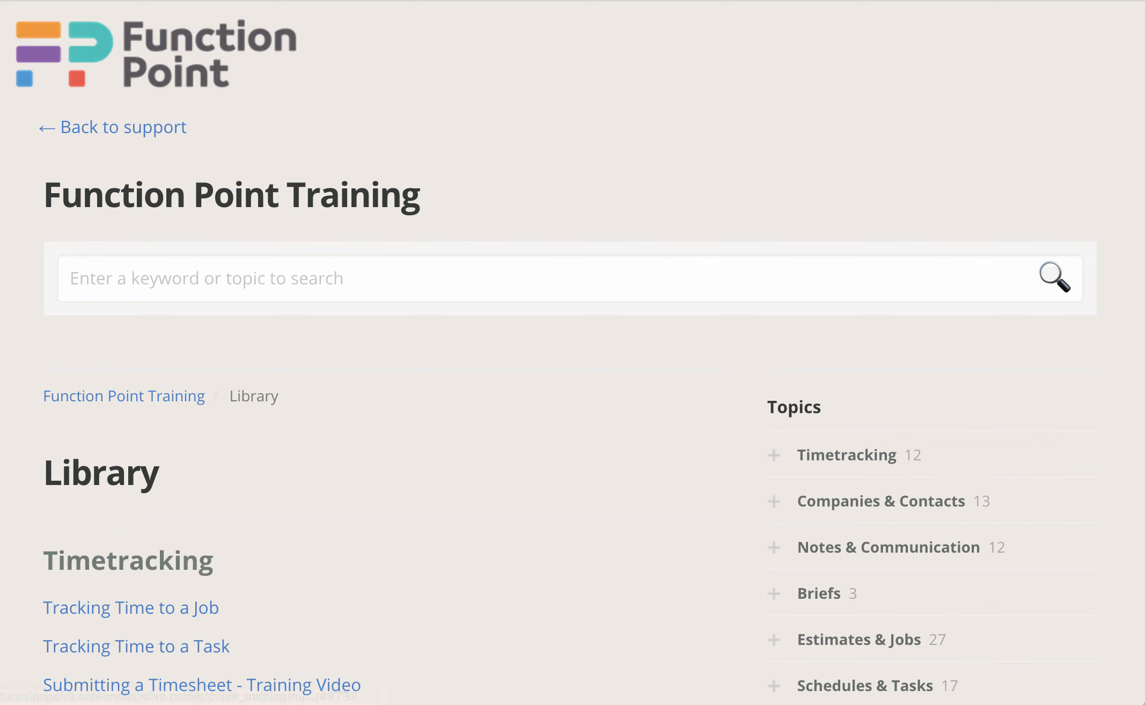
{"action": "left_click", "coordinate": [174, 279]}
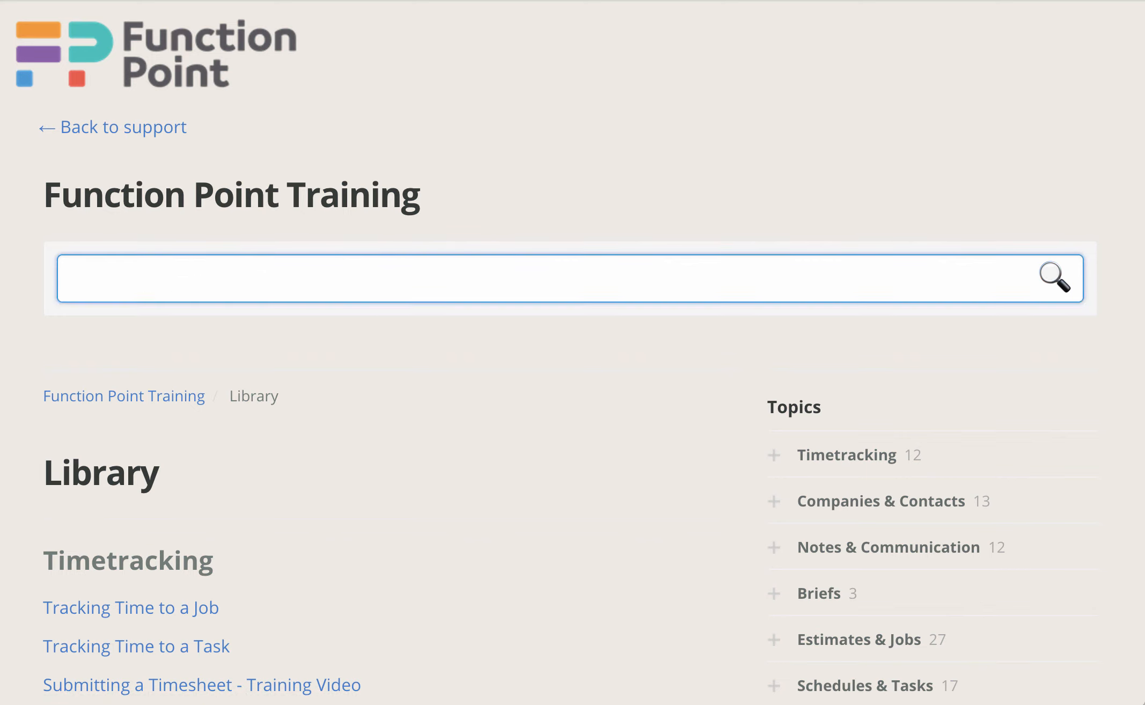
{"action": "type", "text": "service groups"}
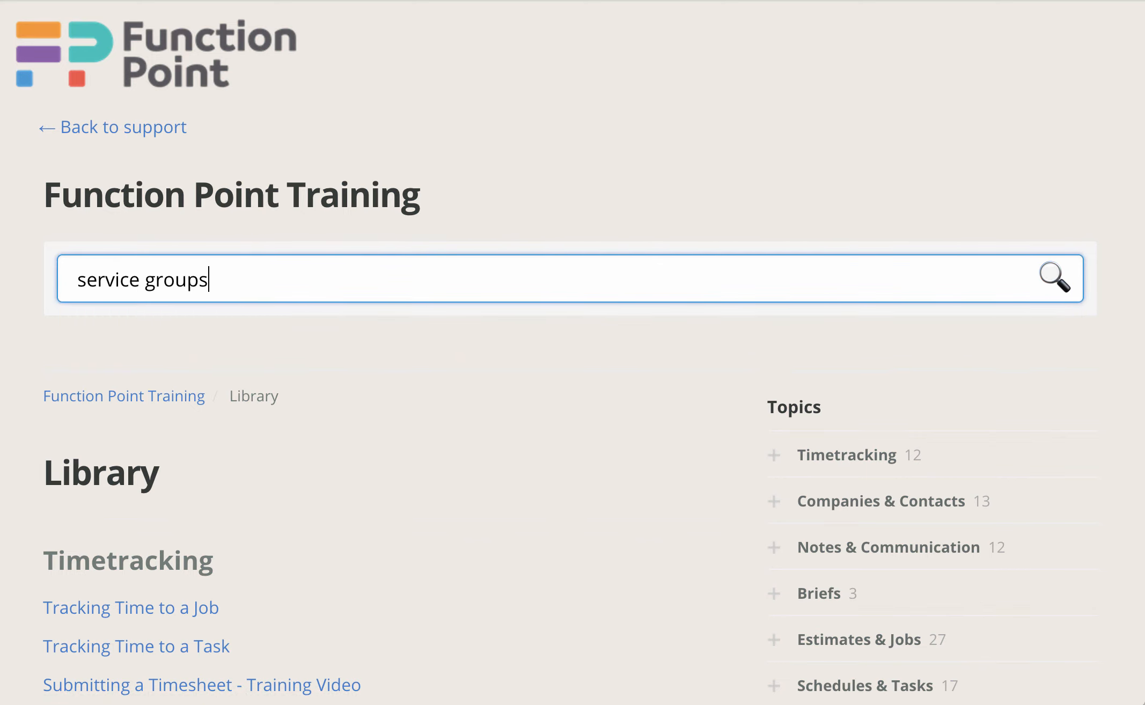
{"action": "key", "text": "Return"}
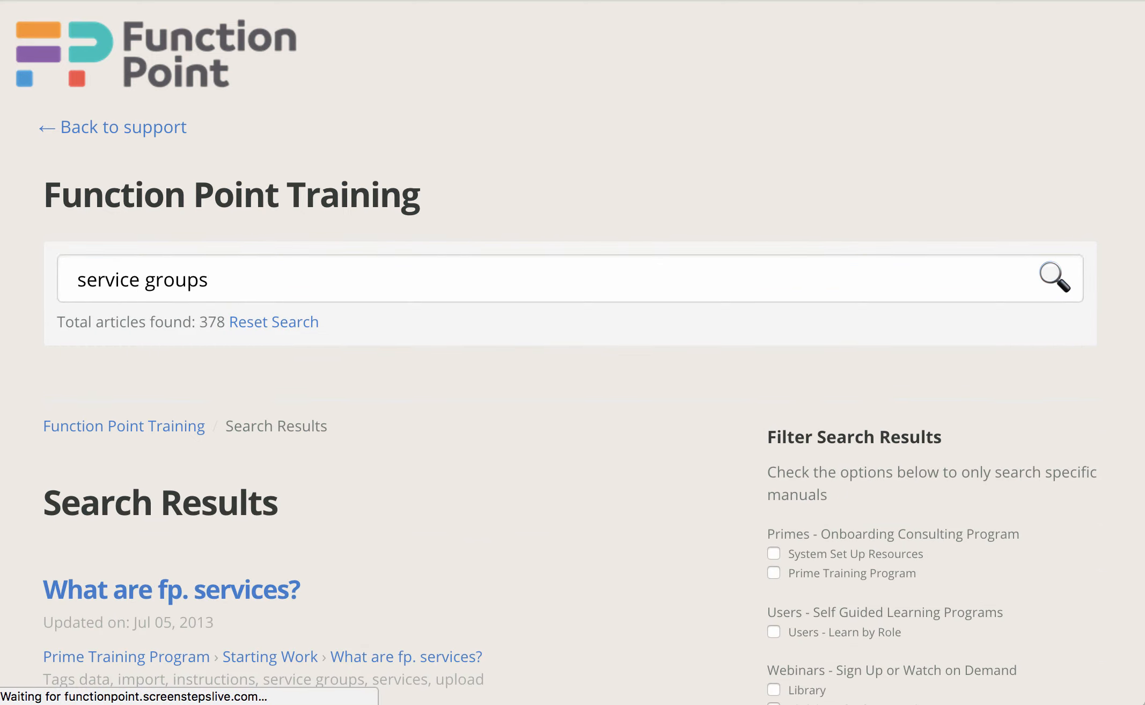
{"action": "scroll", "coordinate": [573, 349], "scroll_direction": "down", "scroll_amount": 7}
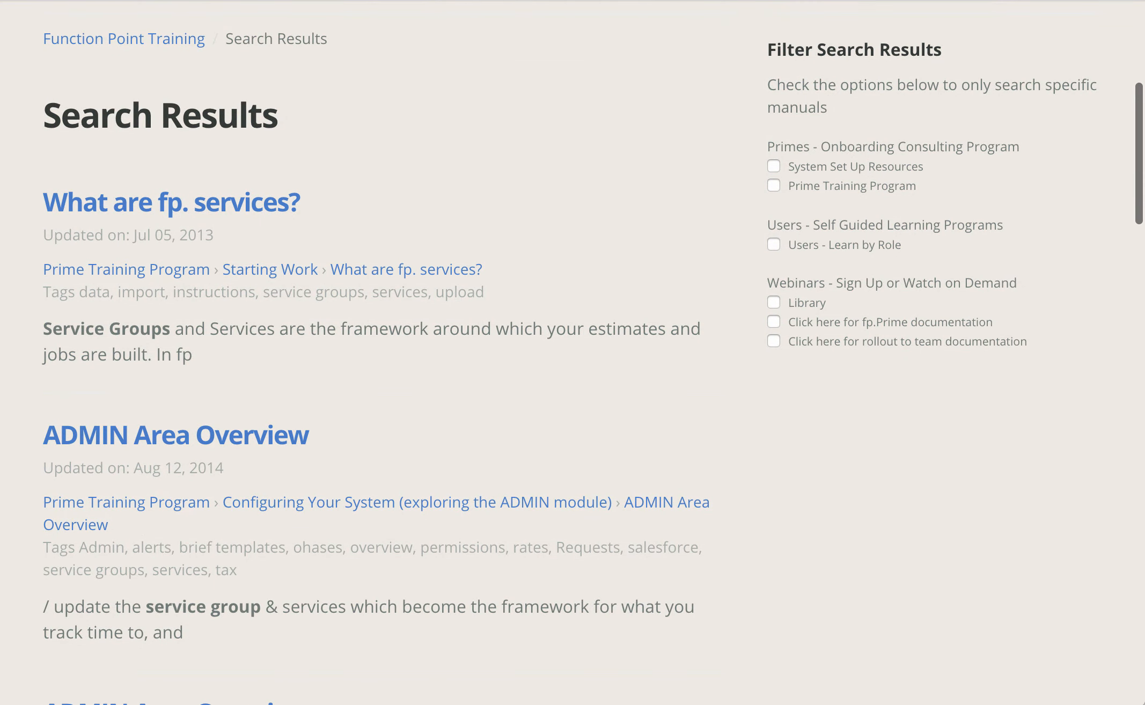
{"action": "left_click", "coordinate": [172, 202]}
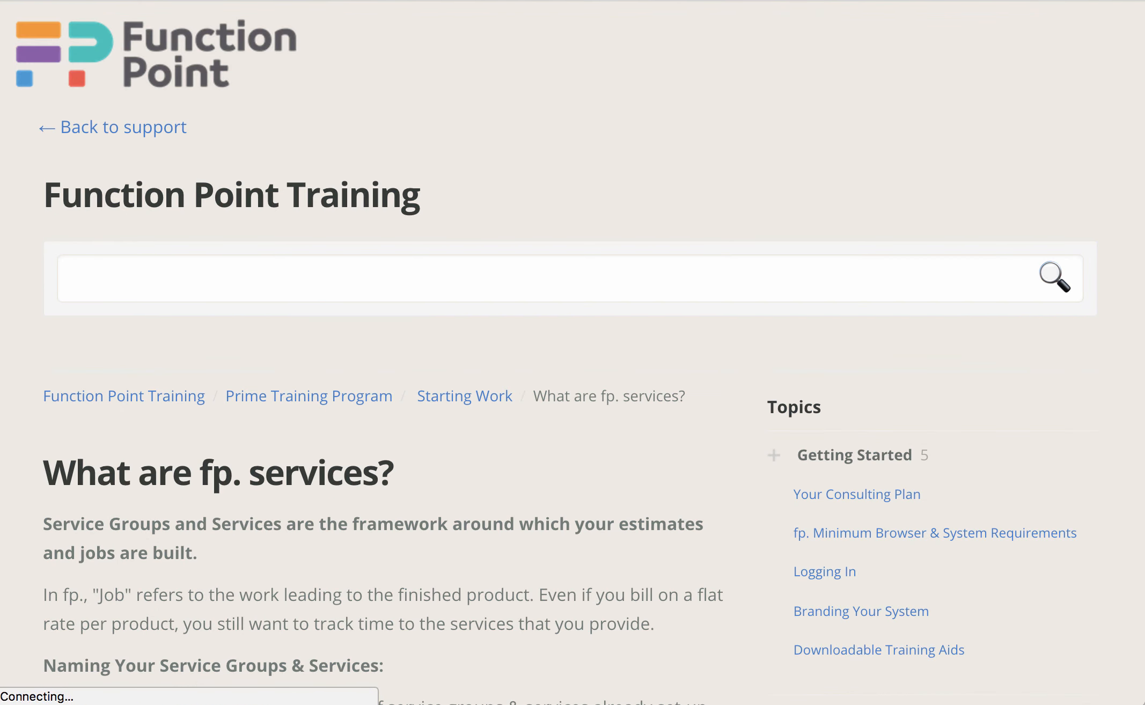
{"action": "scroll", "coordinate": [573, 349], "scroll_direction": "down", "scroll_amount": 8}
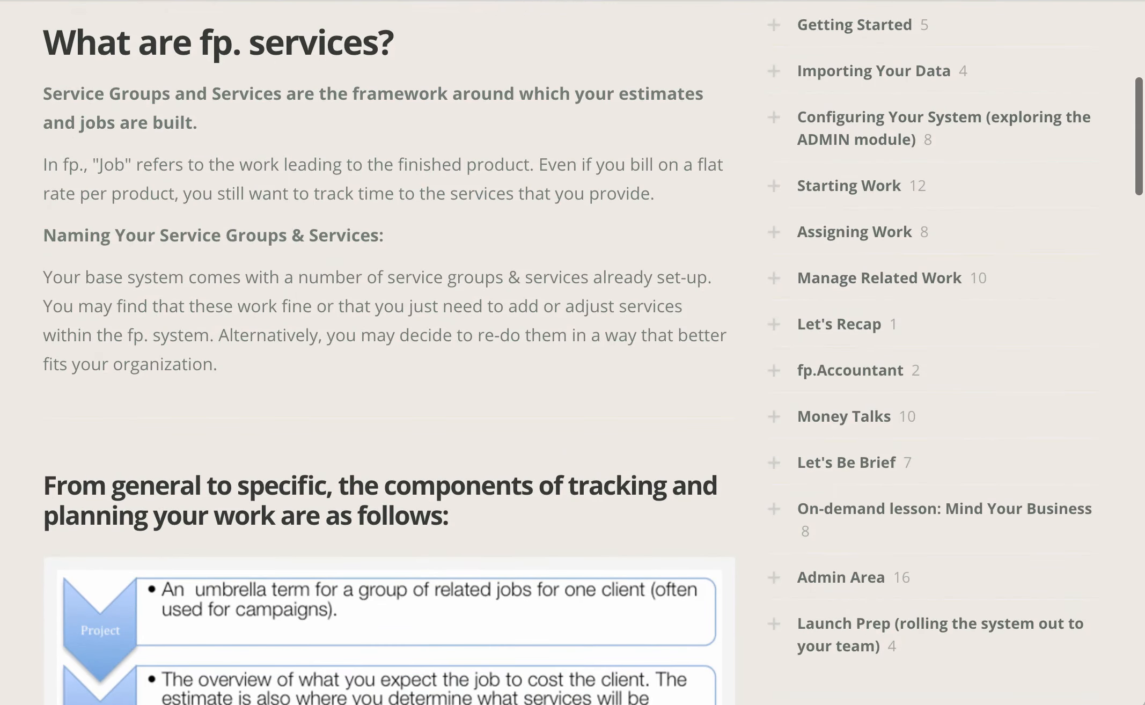